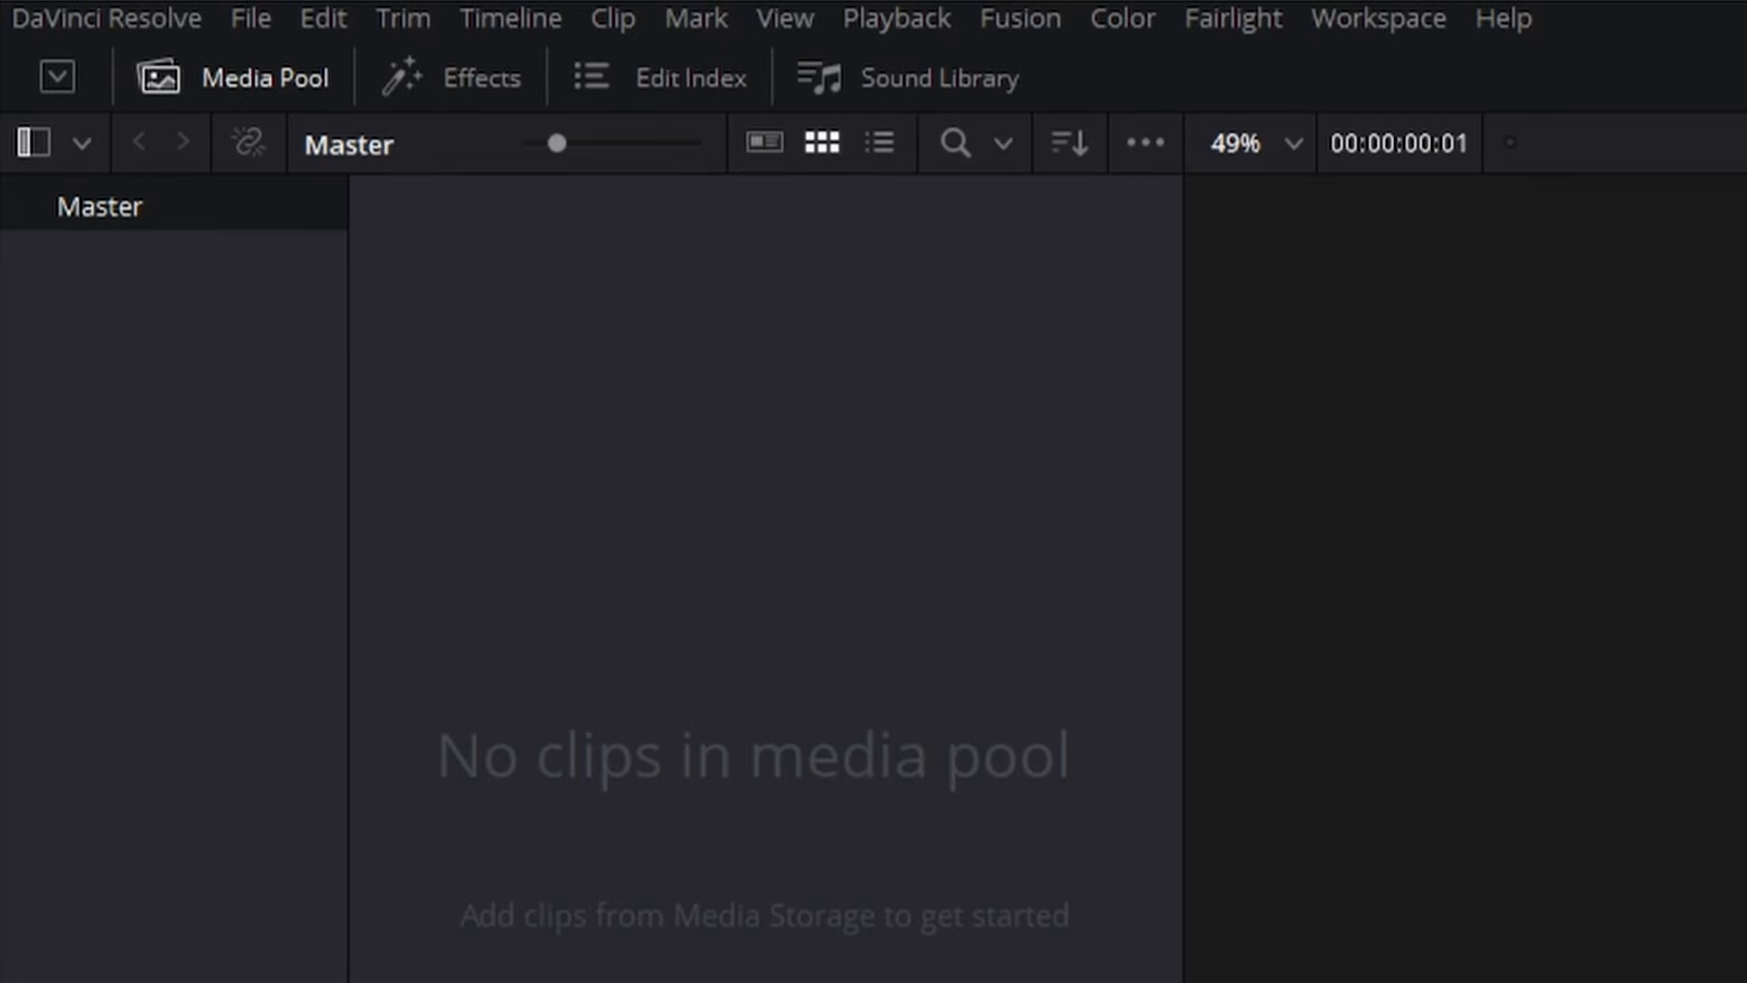
Import the gameplay recording into the media pool and place it on the timeline to create a new timeline.
left_click_drag(519, 982, 767, 566)
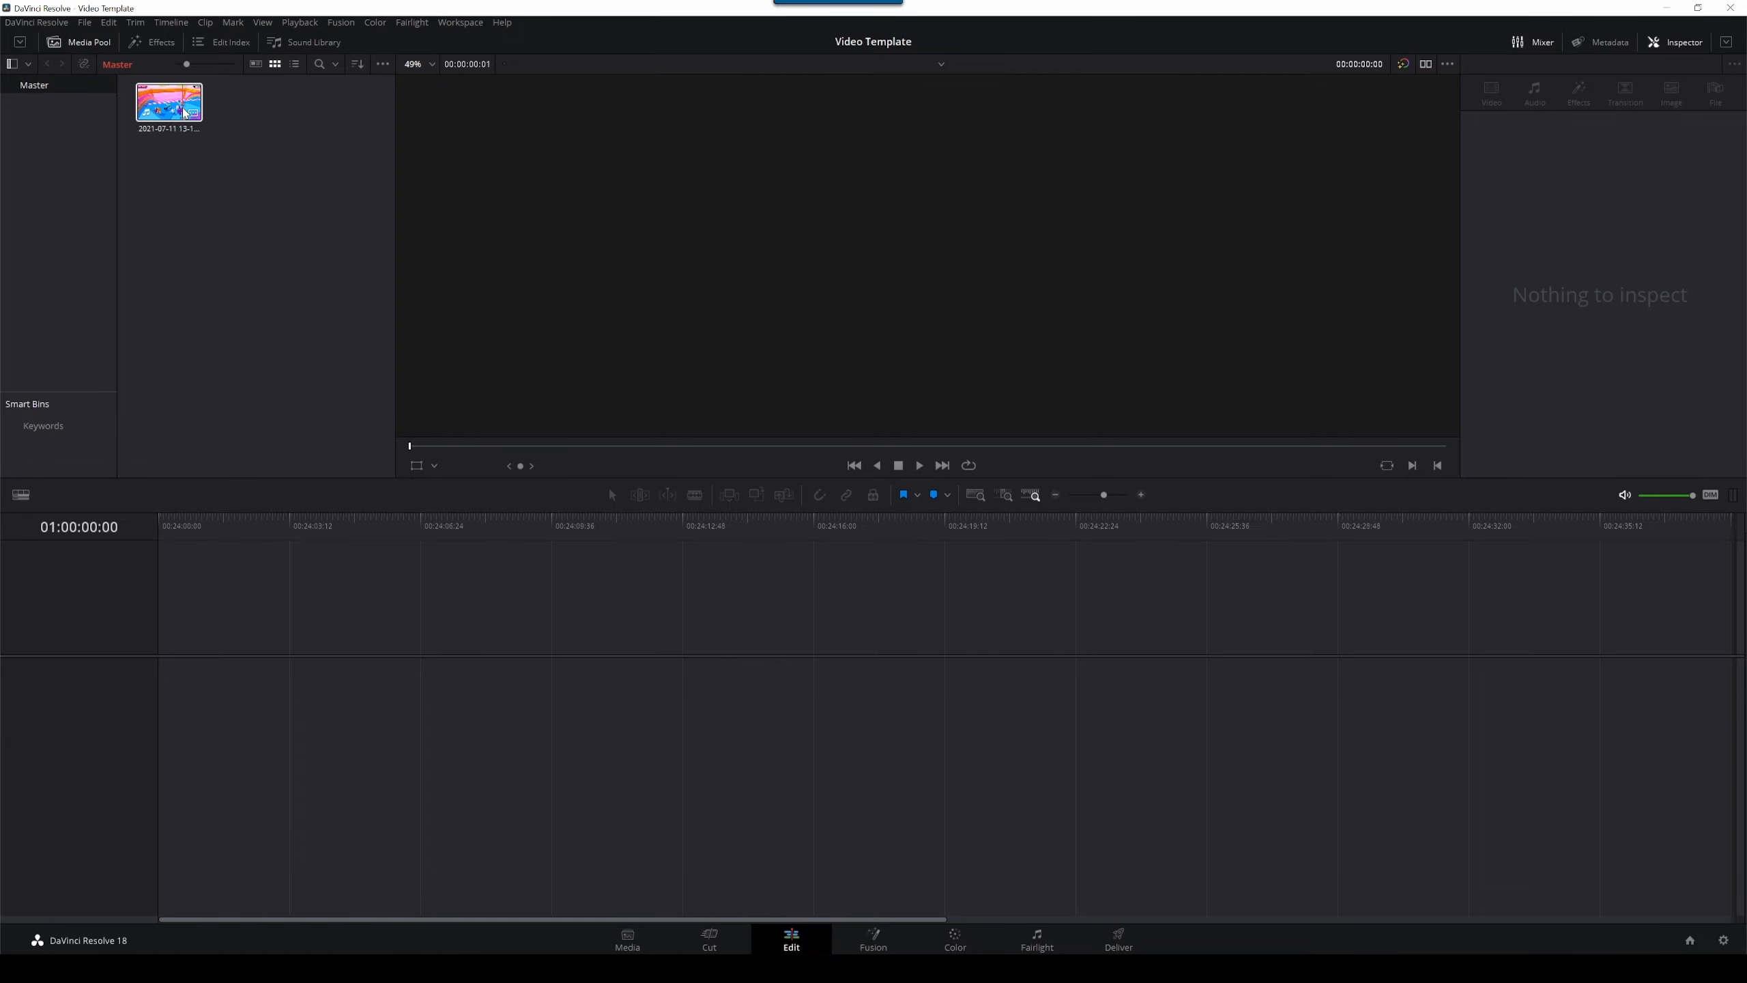
left_click_drag(169, 102, 177, 695)
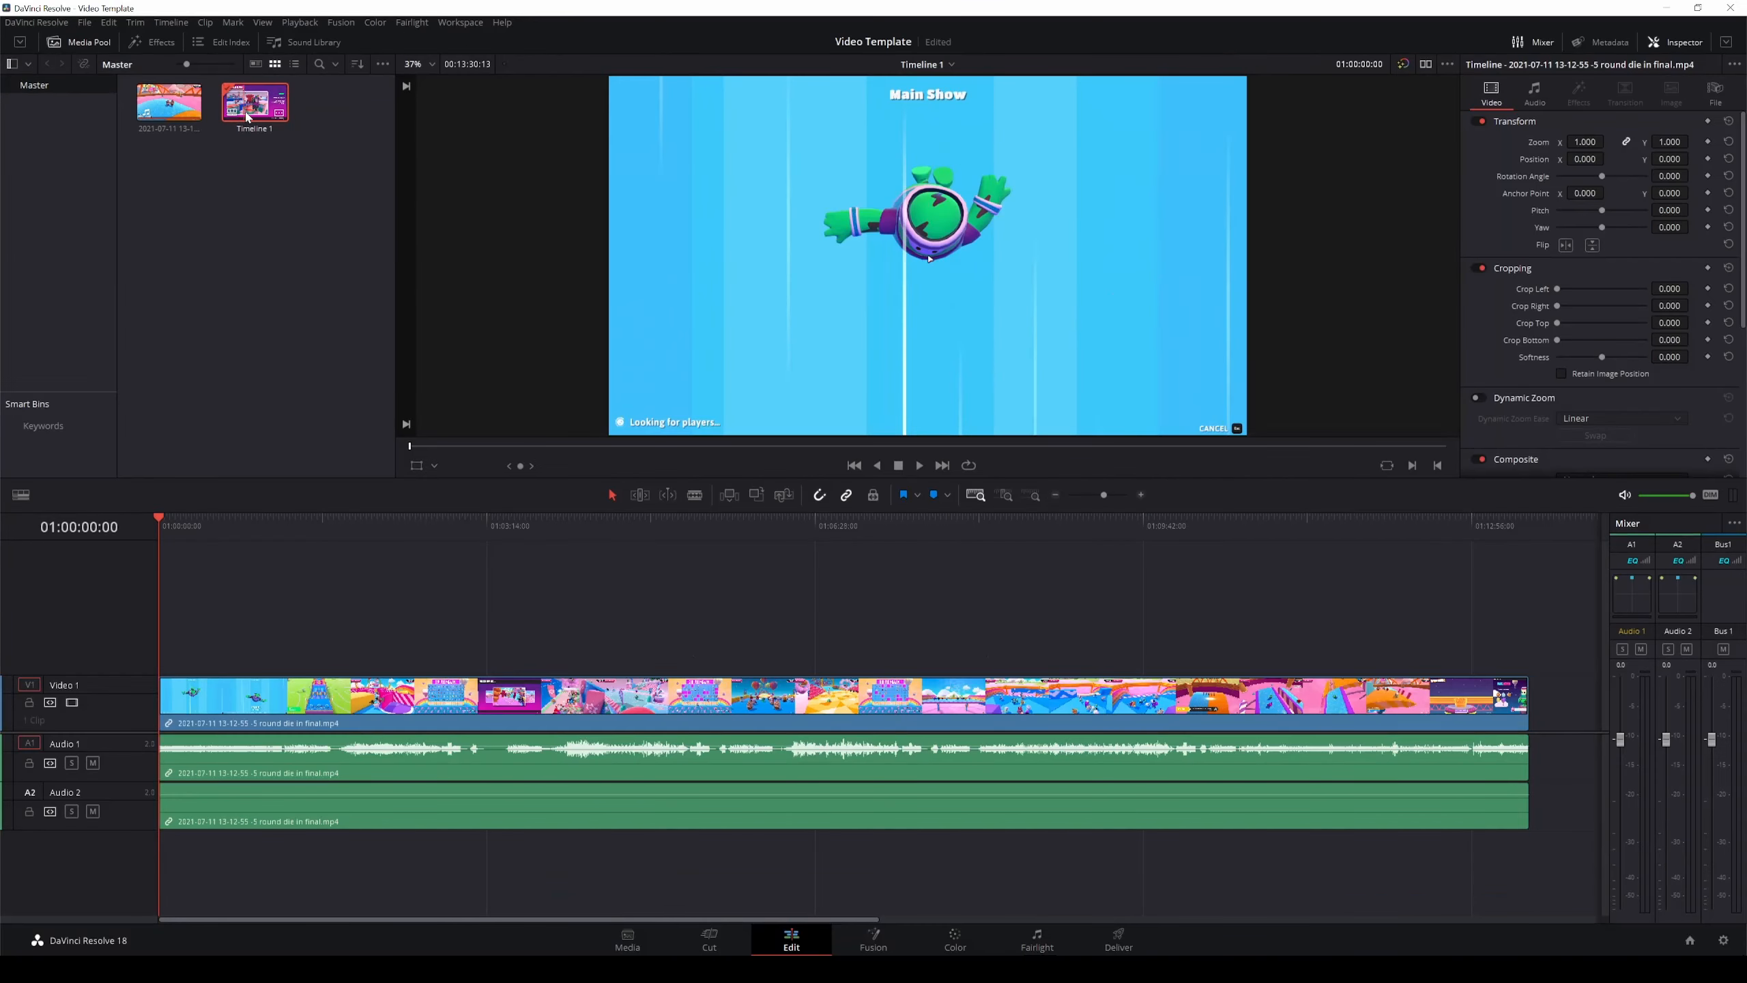
Play and scrub through the start of the timeline to find where the round actually begins.
left_click(204, 593)
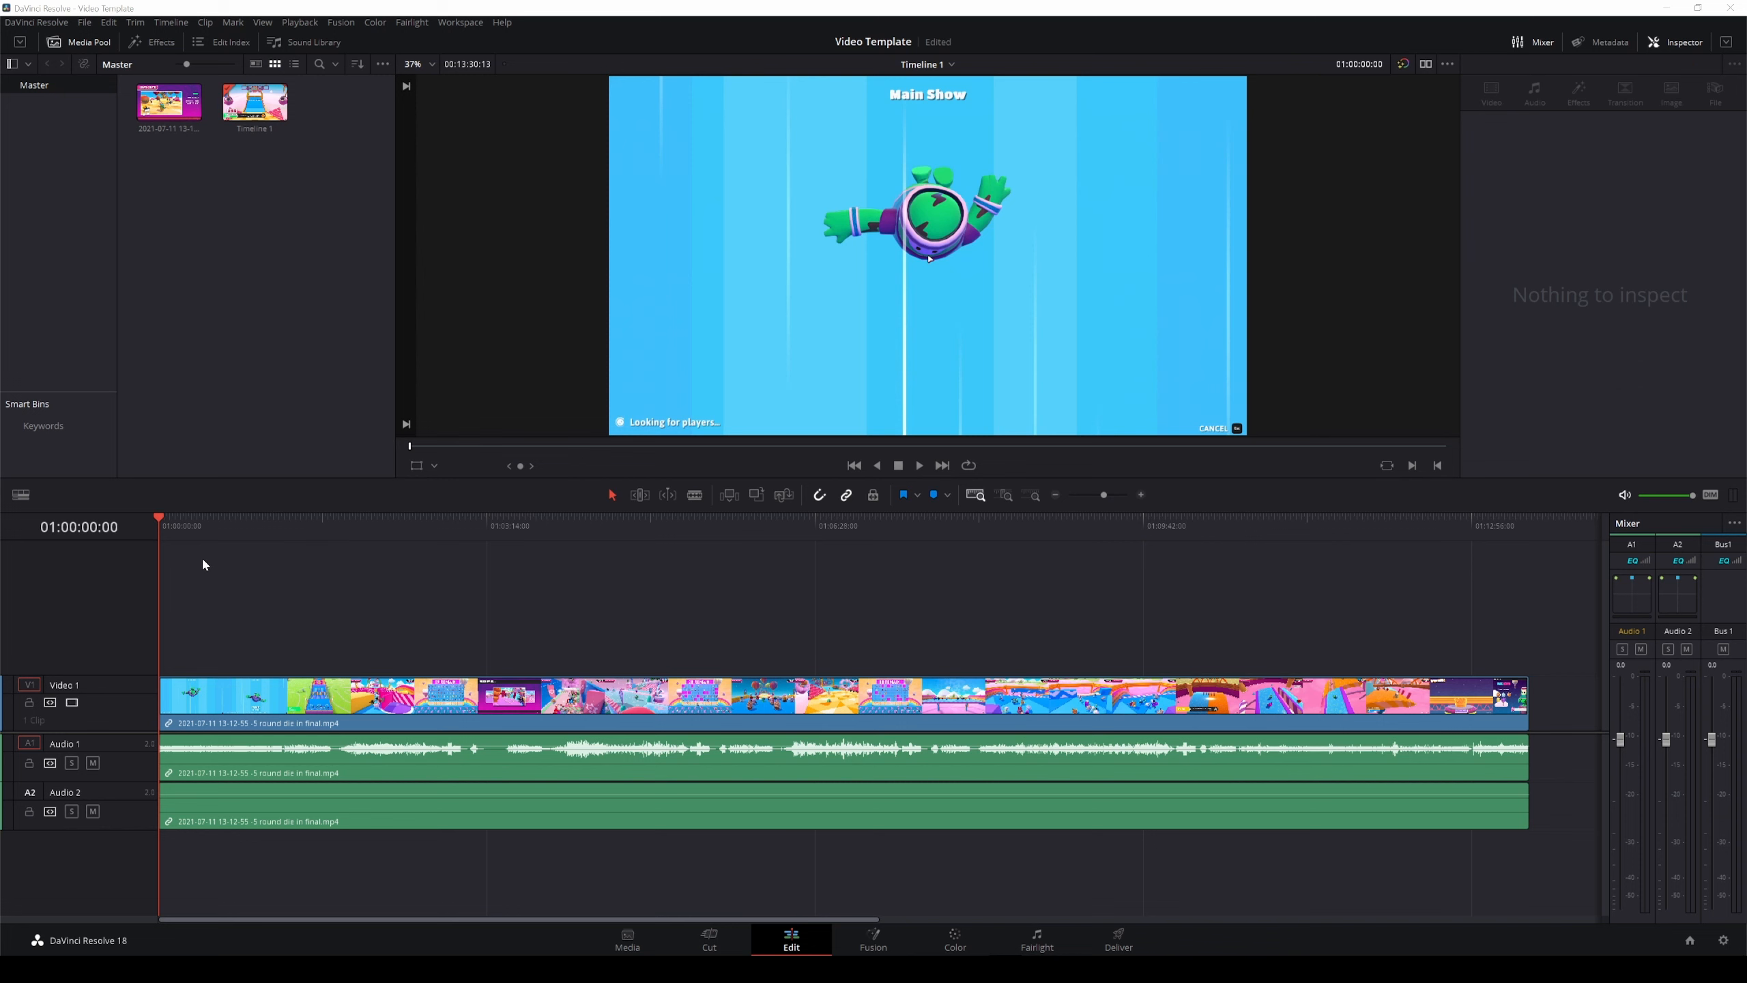
mouse_move(159, 520)
left_mouse_down()
mouse_move(595, 541)
mouse_move(135, 529)
left_mouse_up()
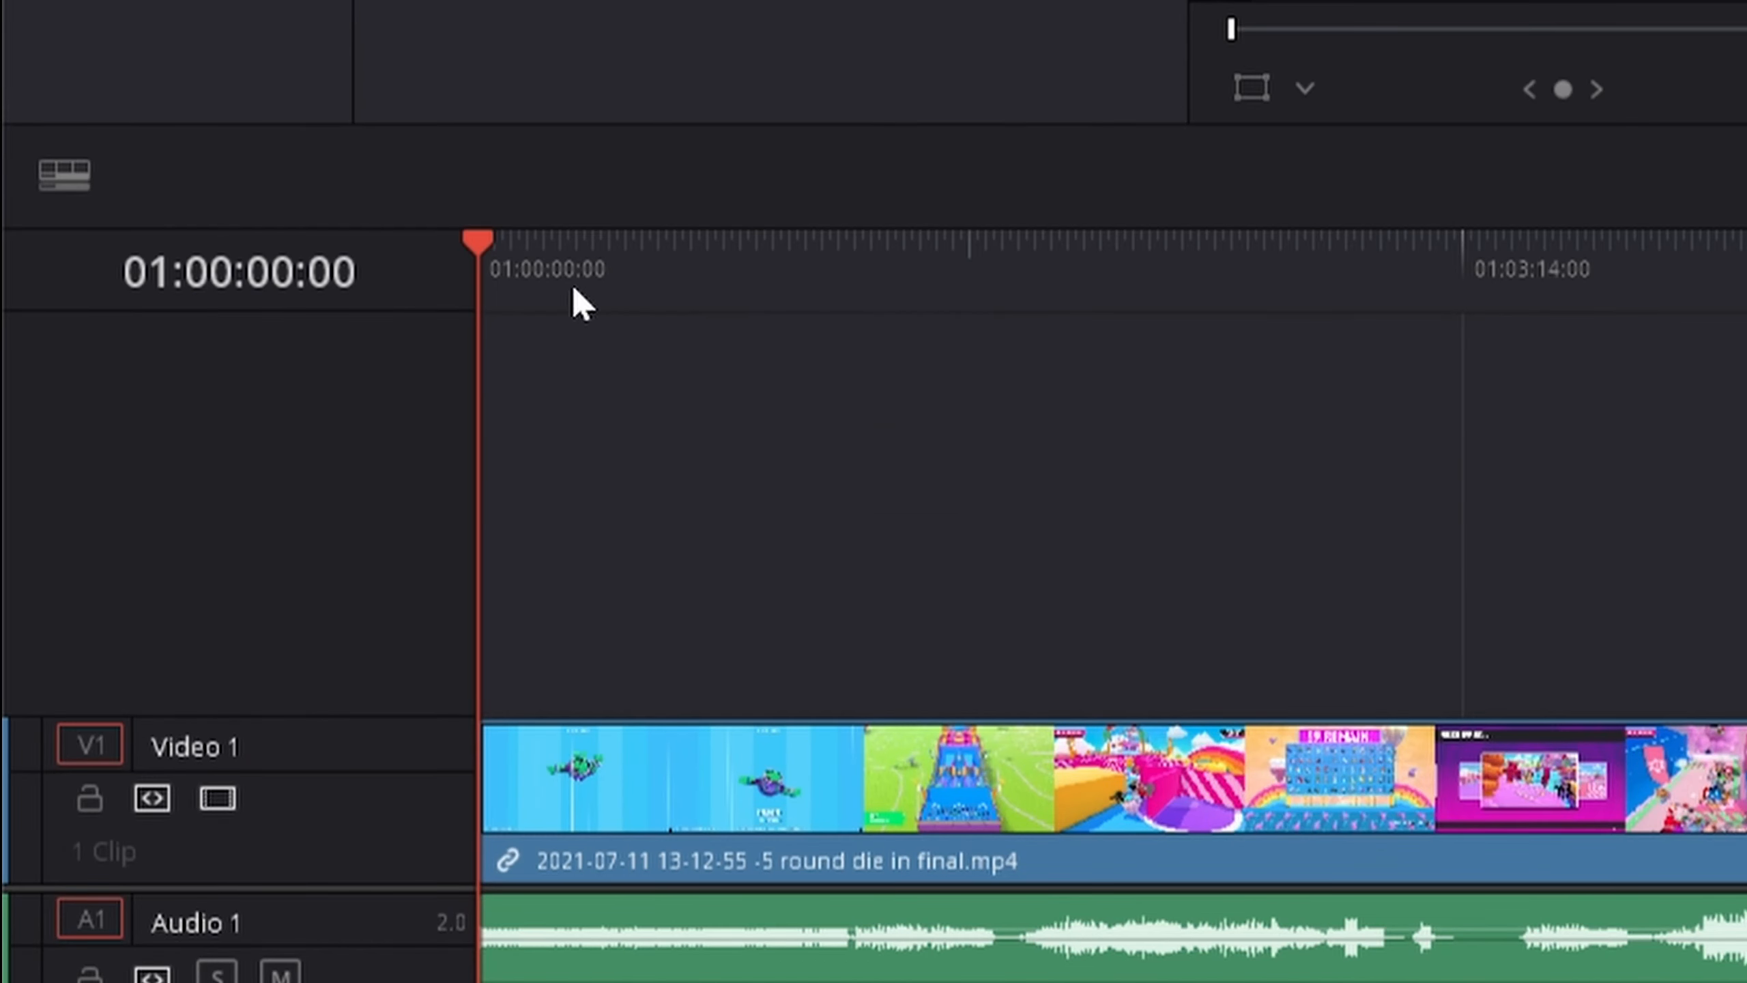
left_click_drag(478, 244, 409, 280)
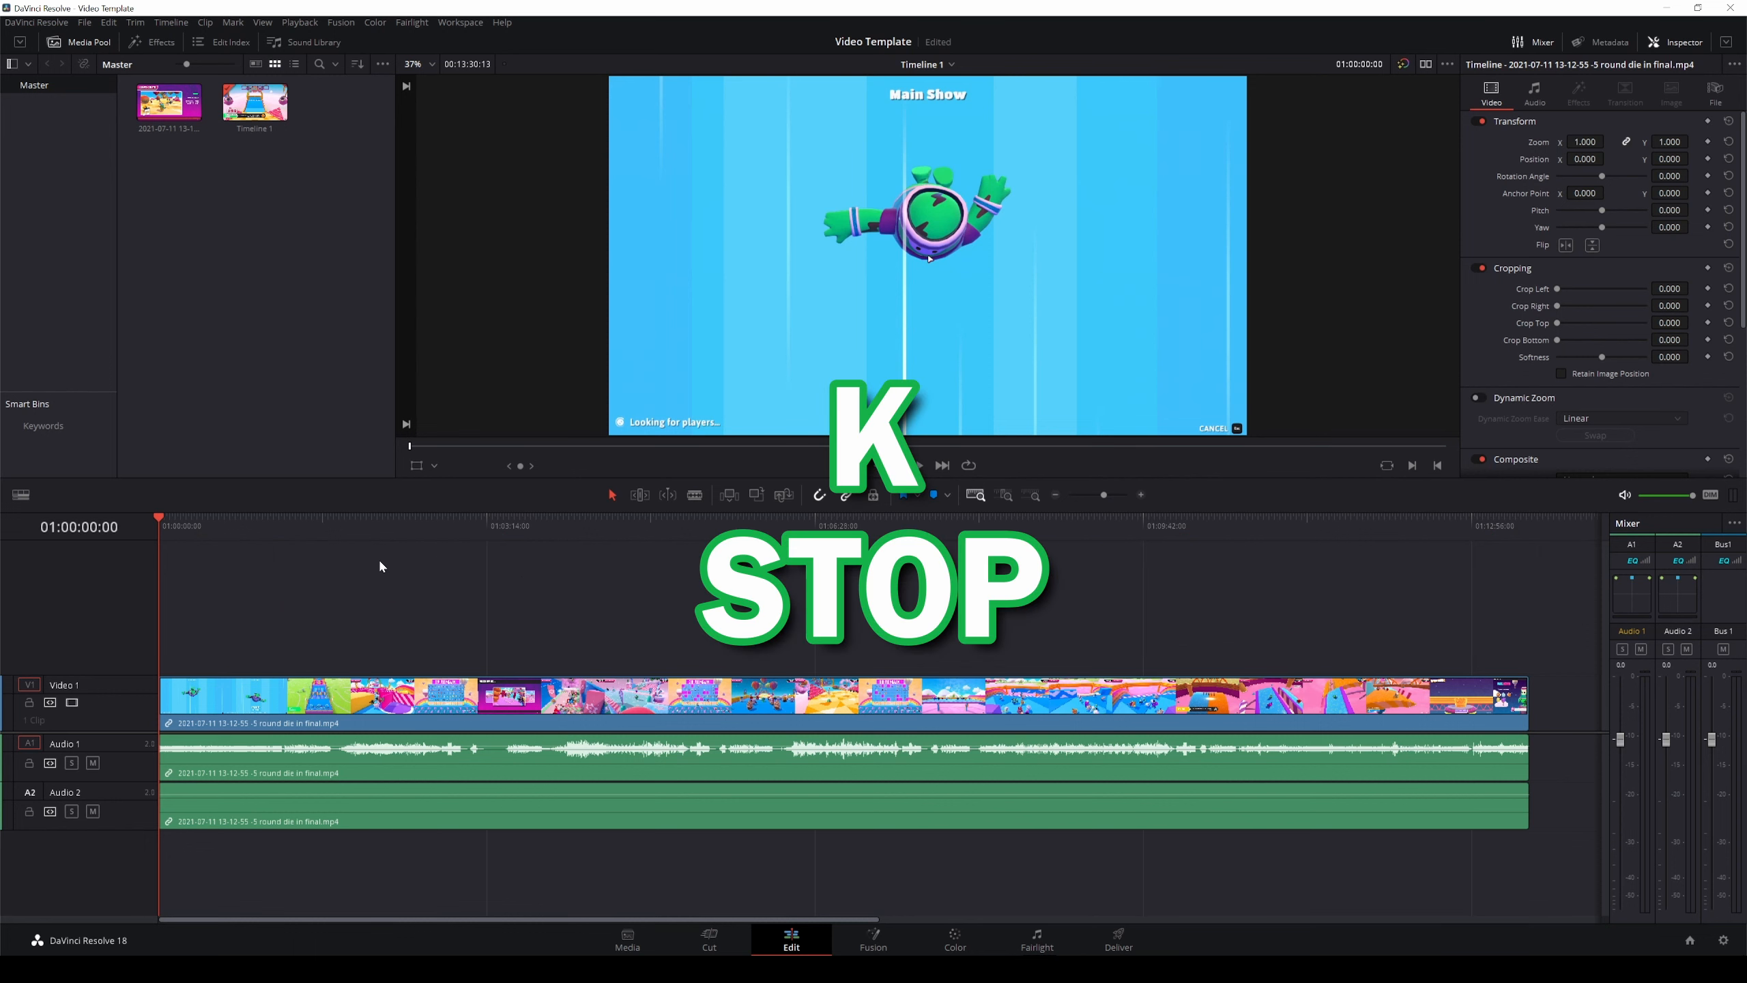
key("l")
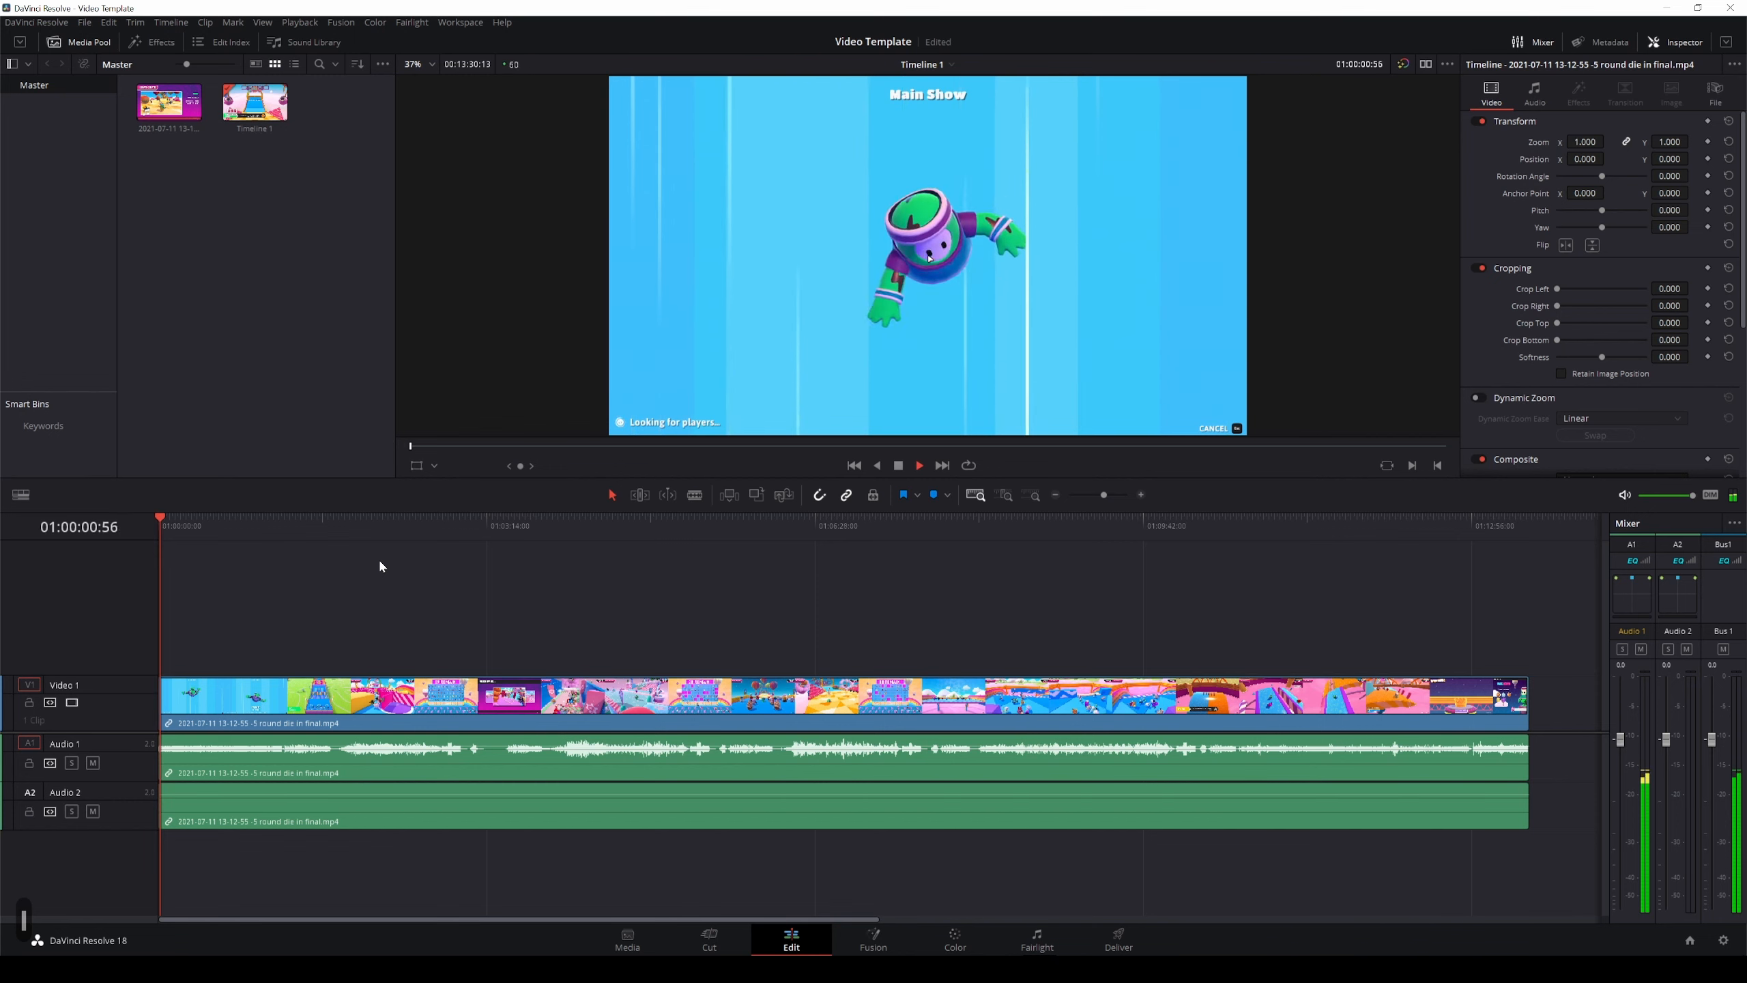
key("l")
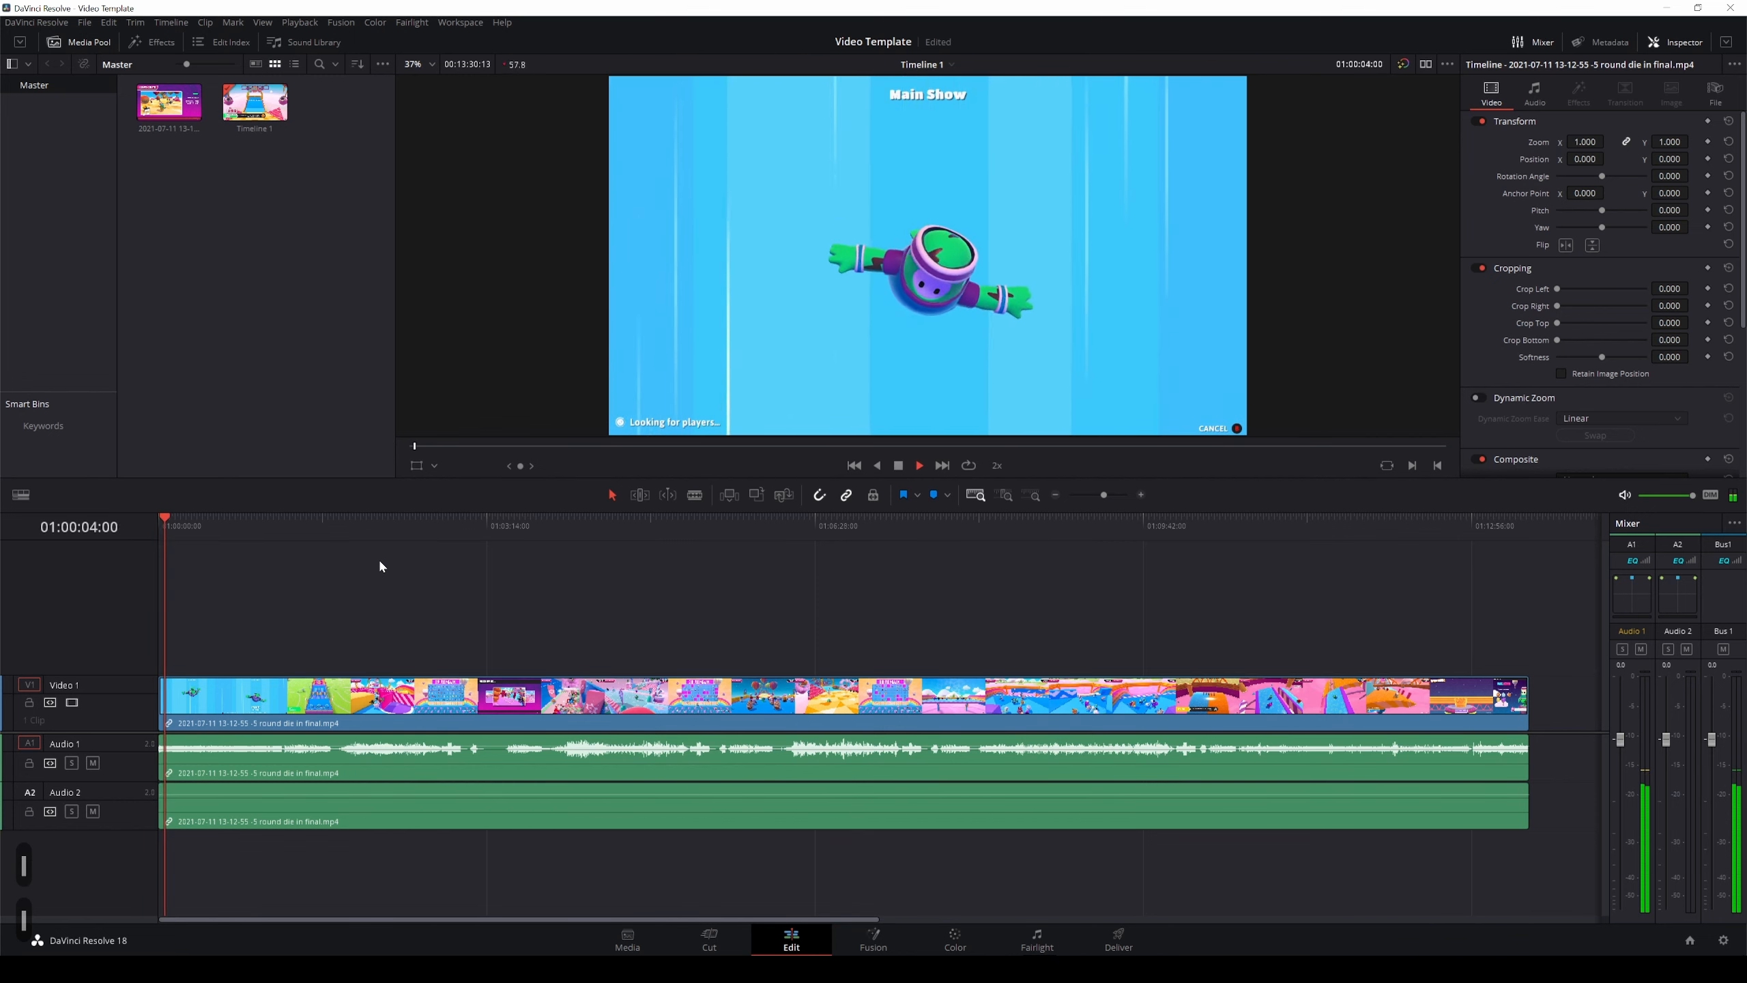
key("l")
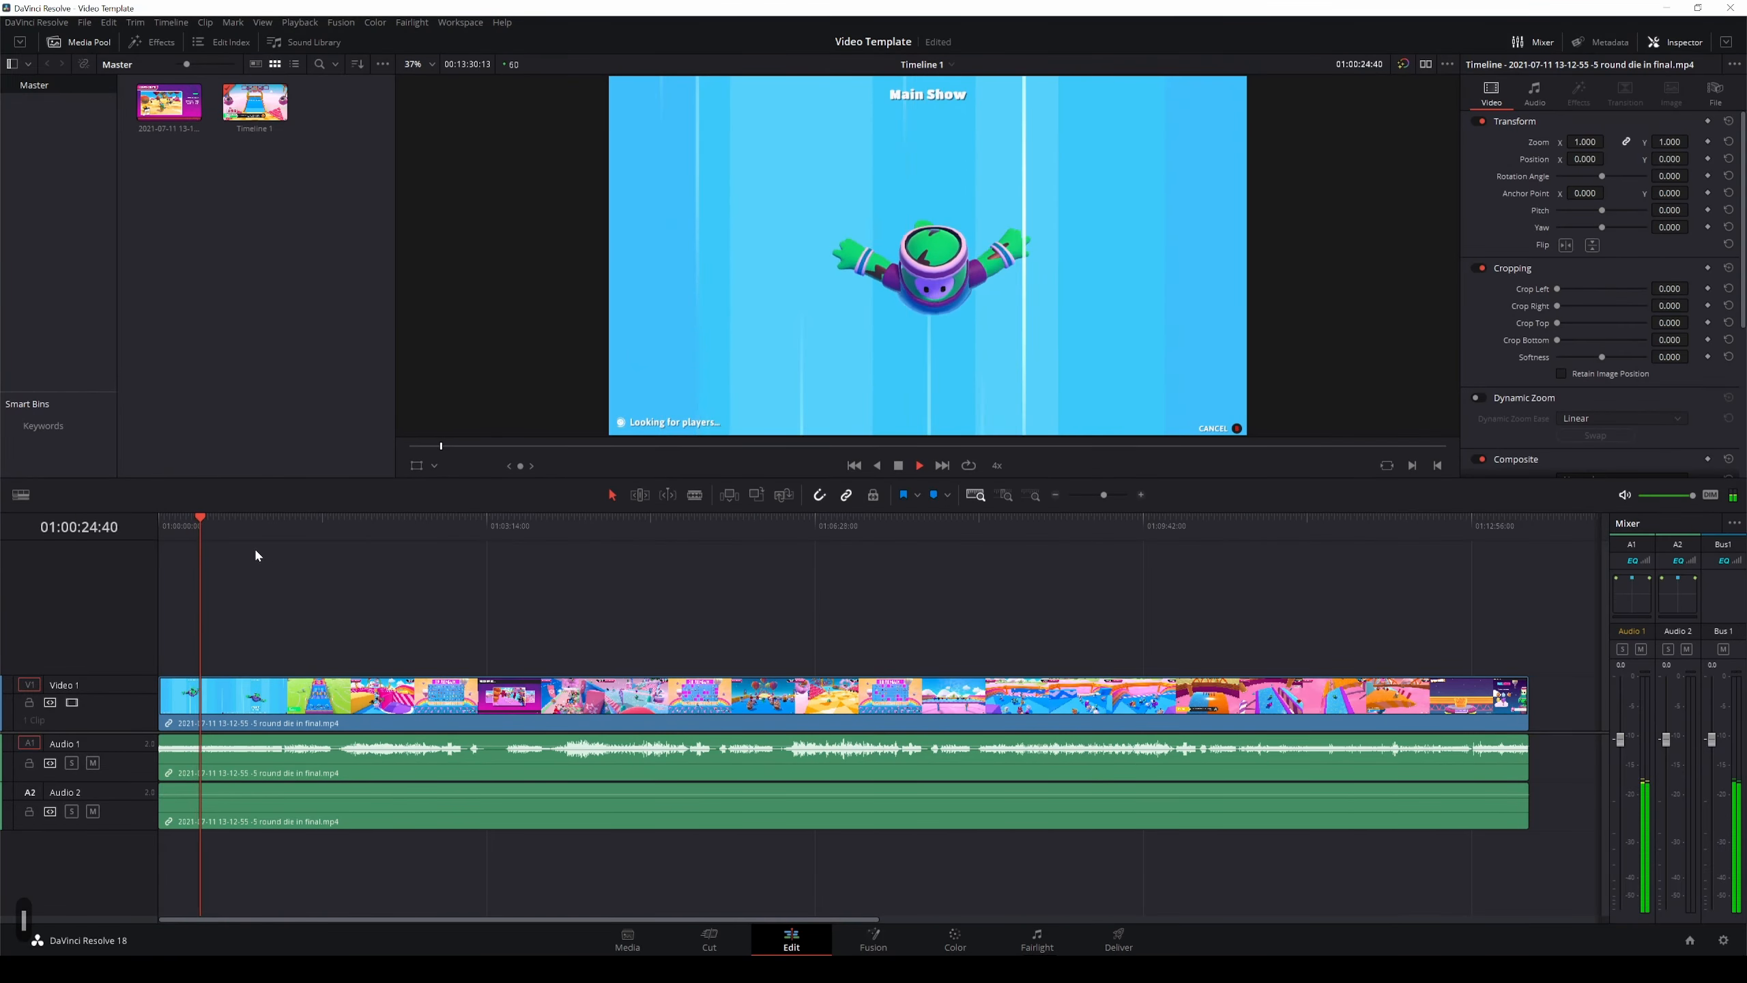
left_click_drag(237, 520, 336, 520)
key("l")
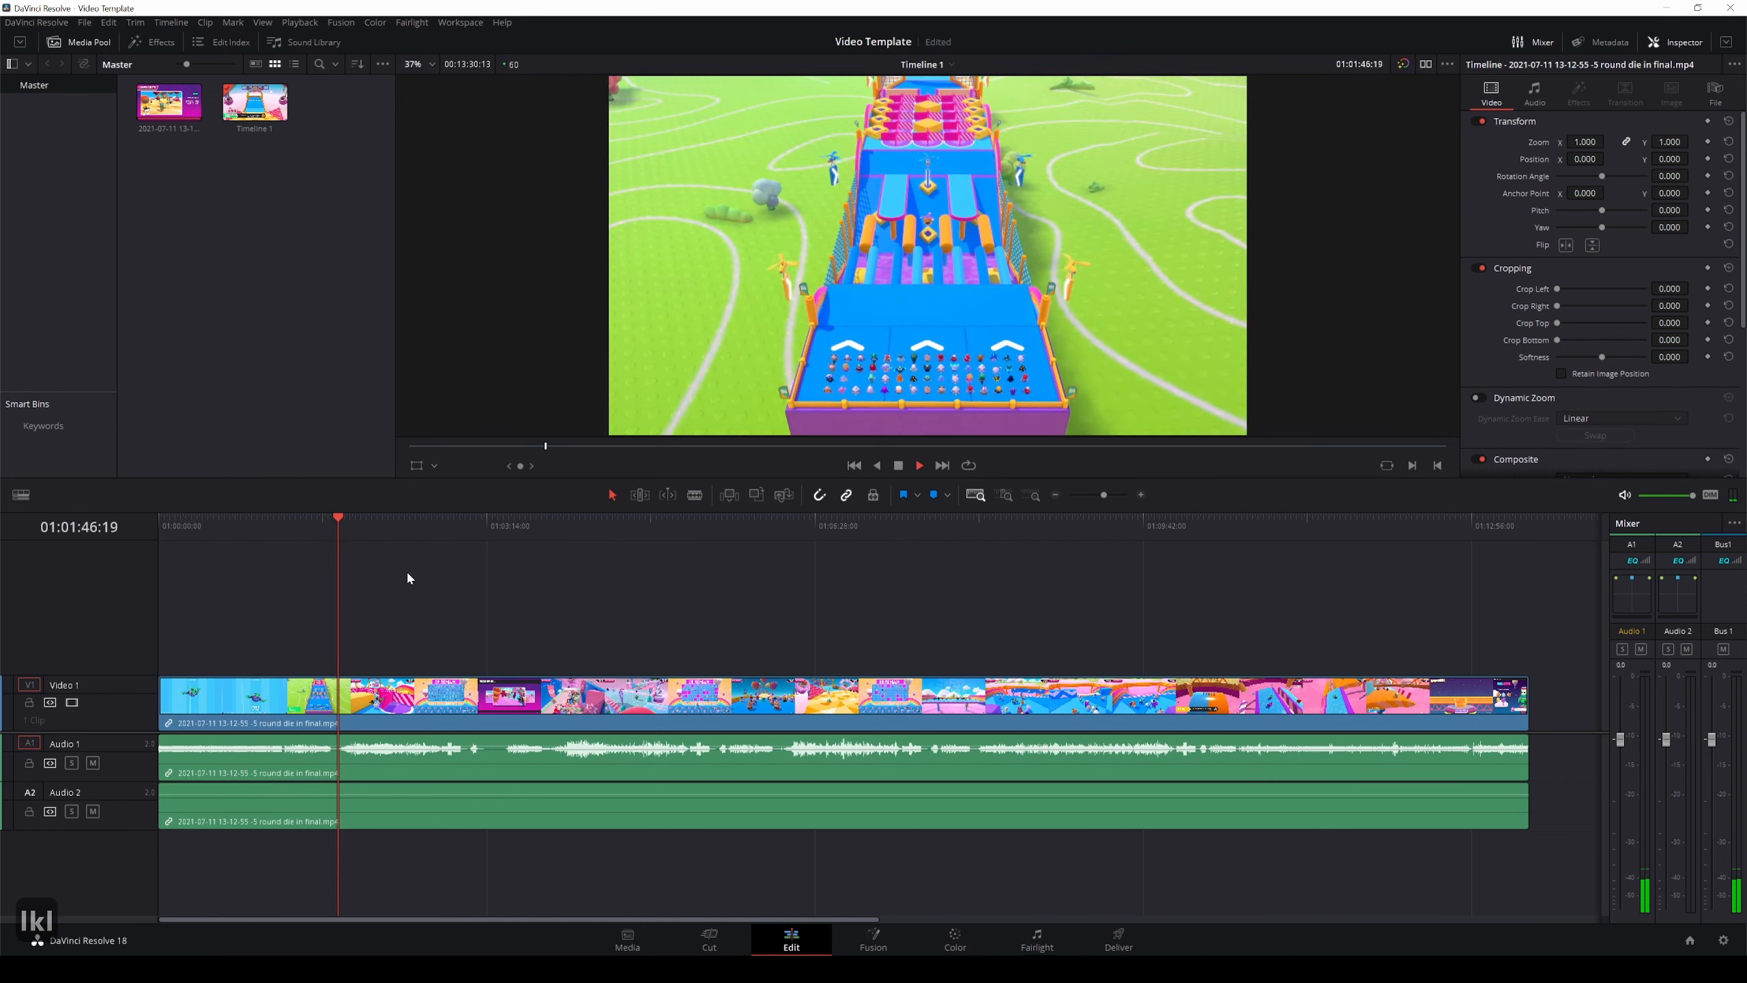
key("k")
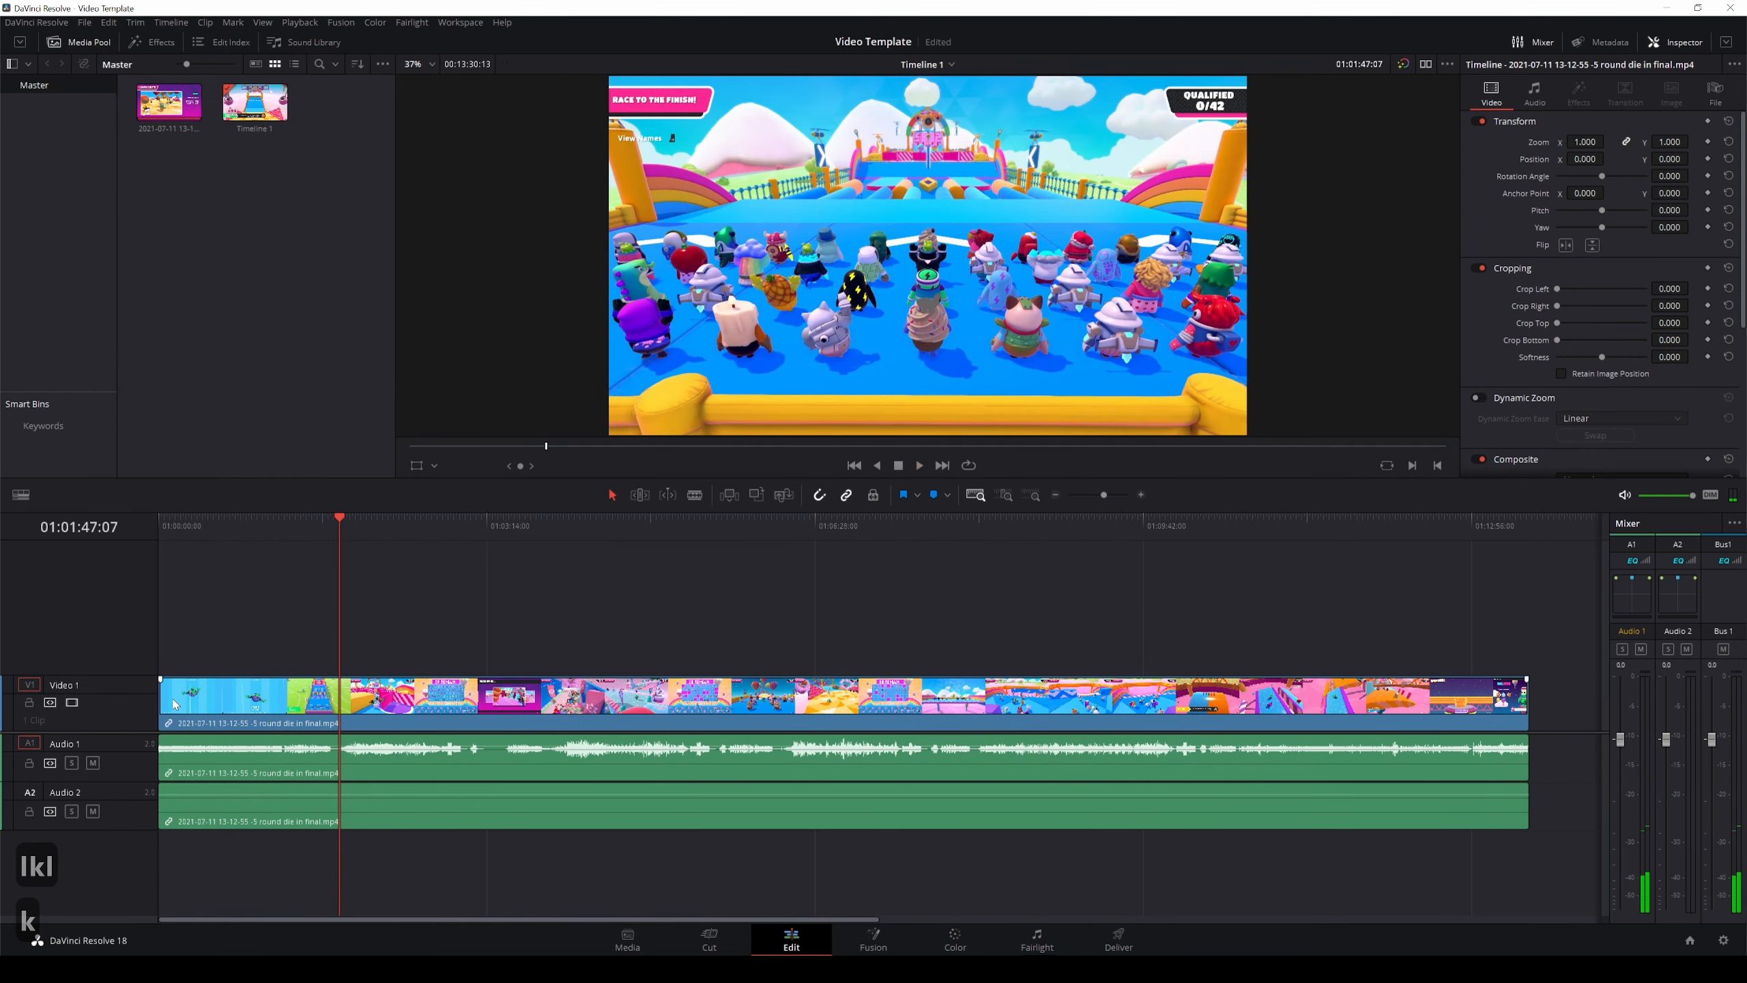
Trim the clip's start to the playhead at about 01:01:47 and move the clip to the beginning of the timeline.
left_click(206, 701)
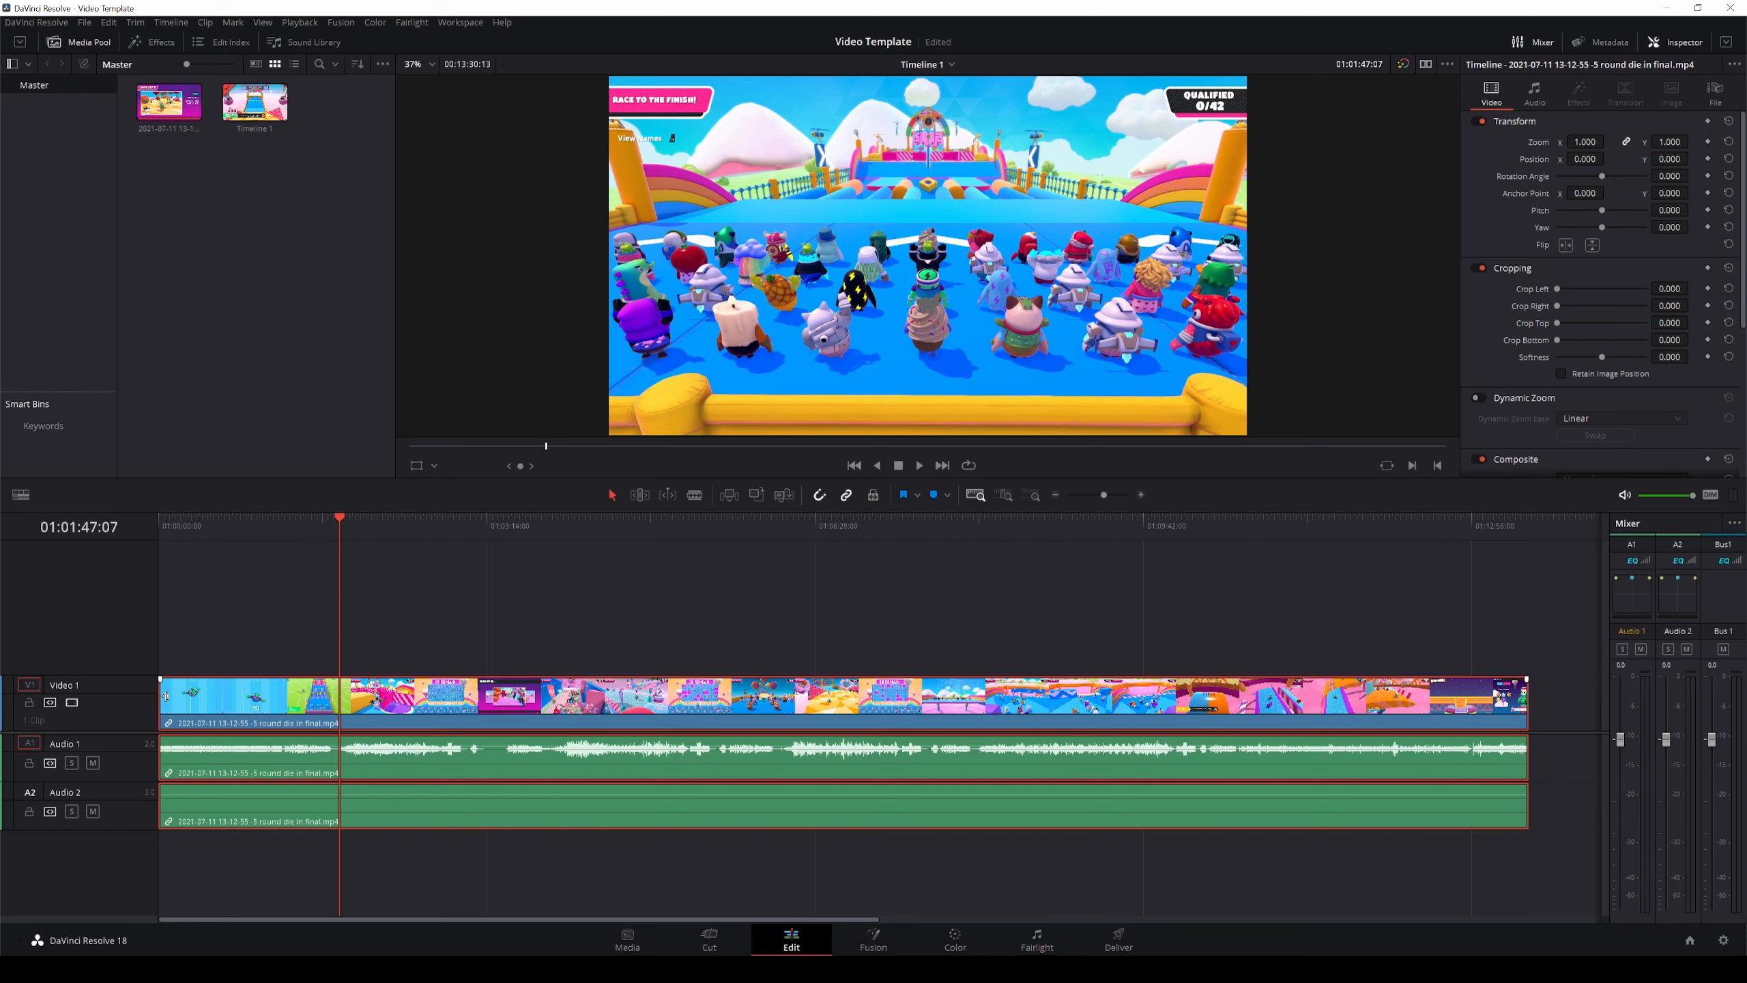
left_click_drag(165, 695, 340, 698)
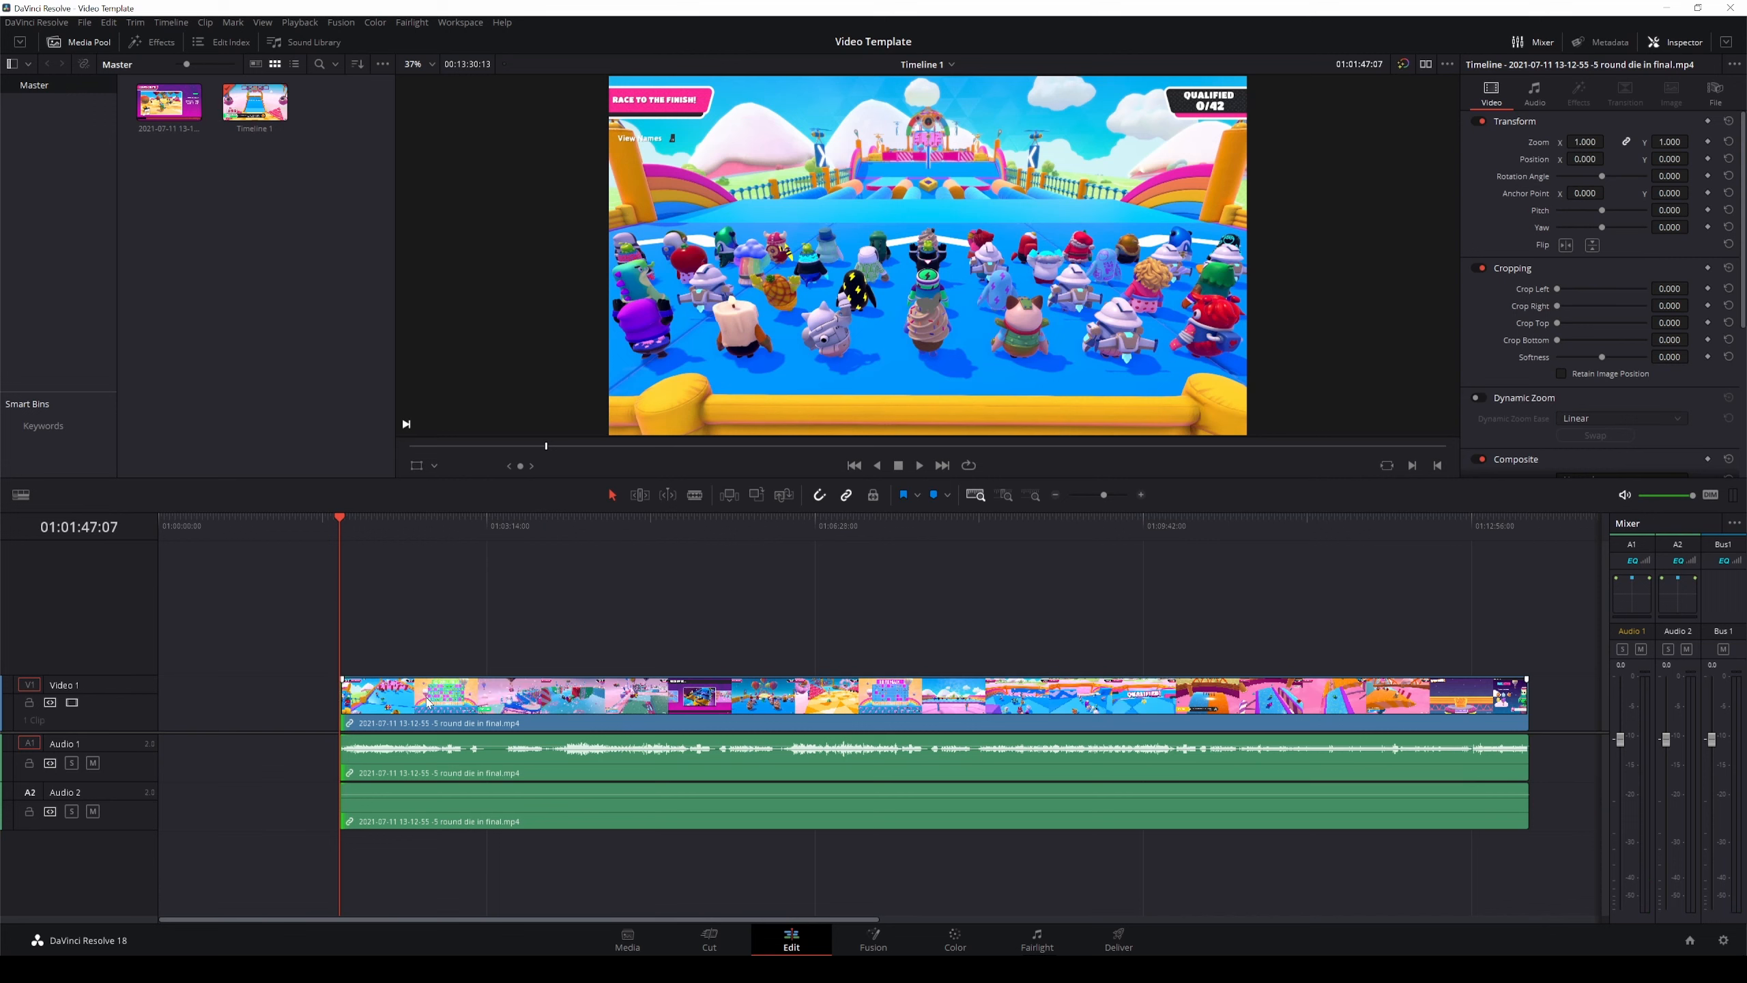
left_click_drag(428, 702, 253, 701)
Split the clip at the playhead at about 01:00:52:22.
key("l")
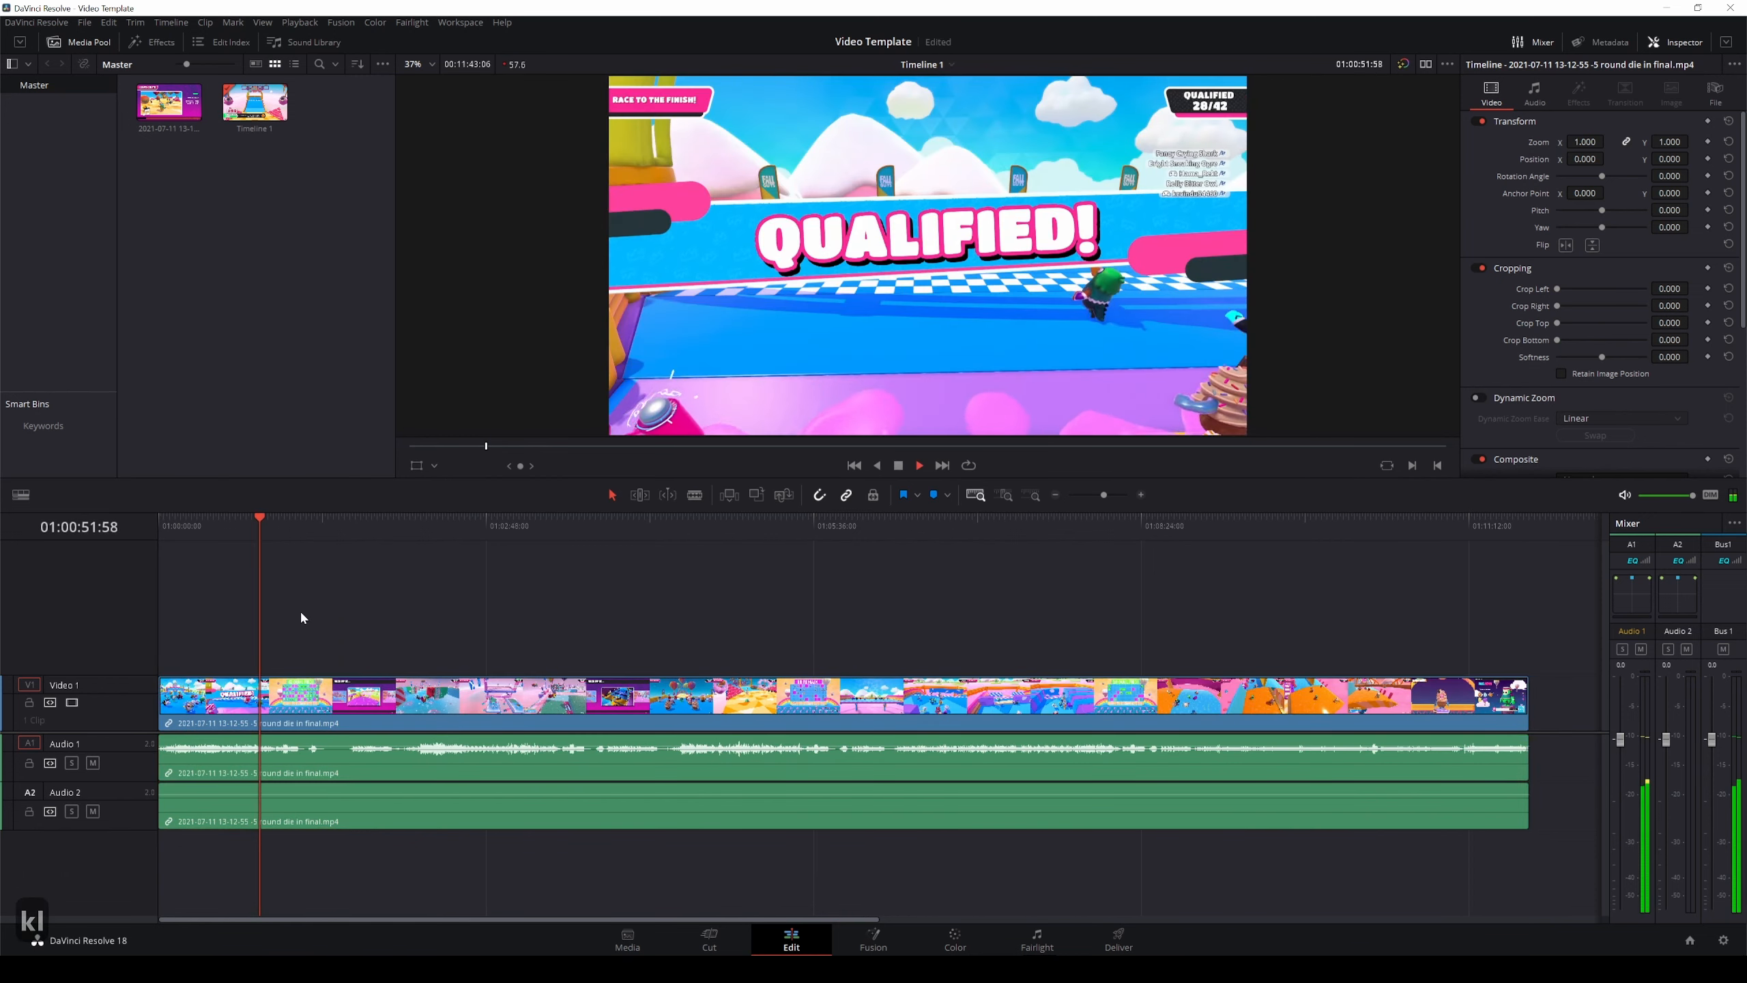
key("k")
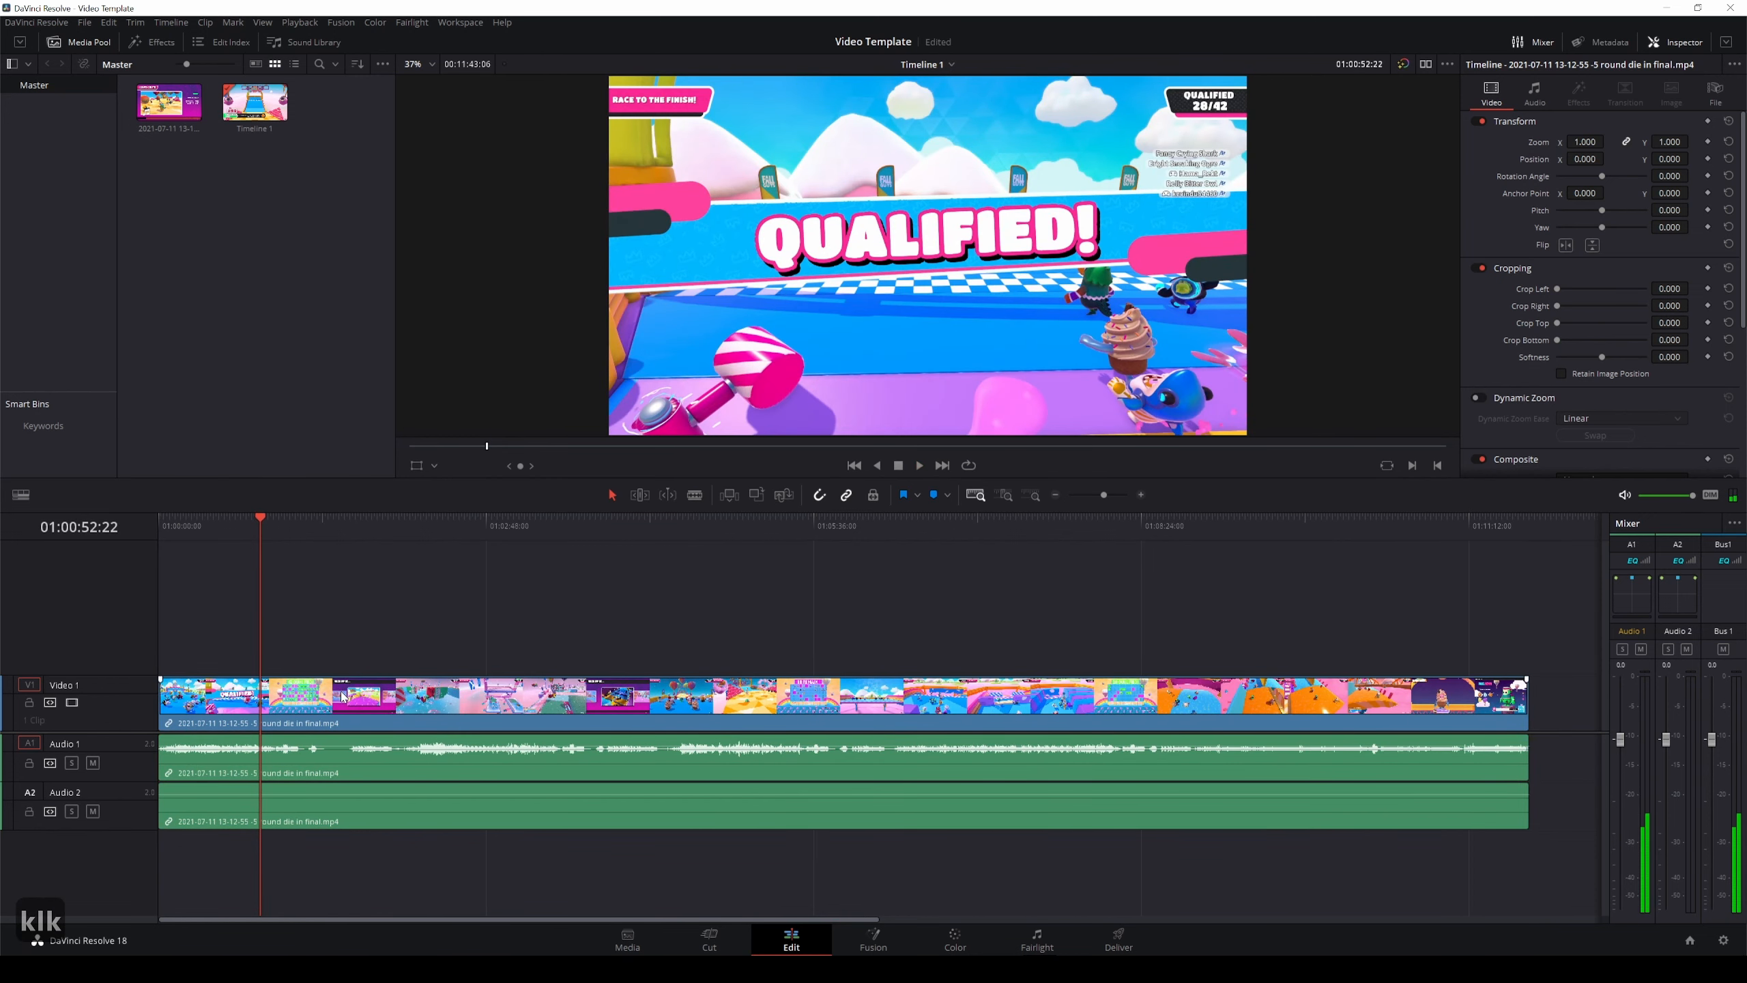
left_click(342, 697)
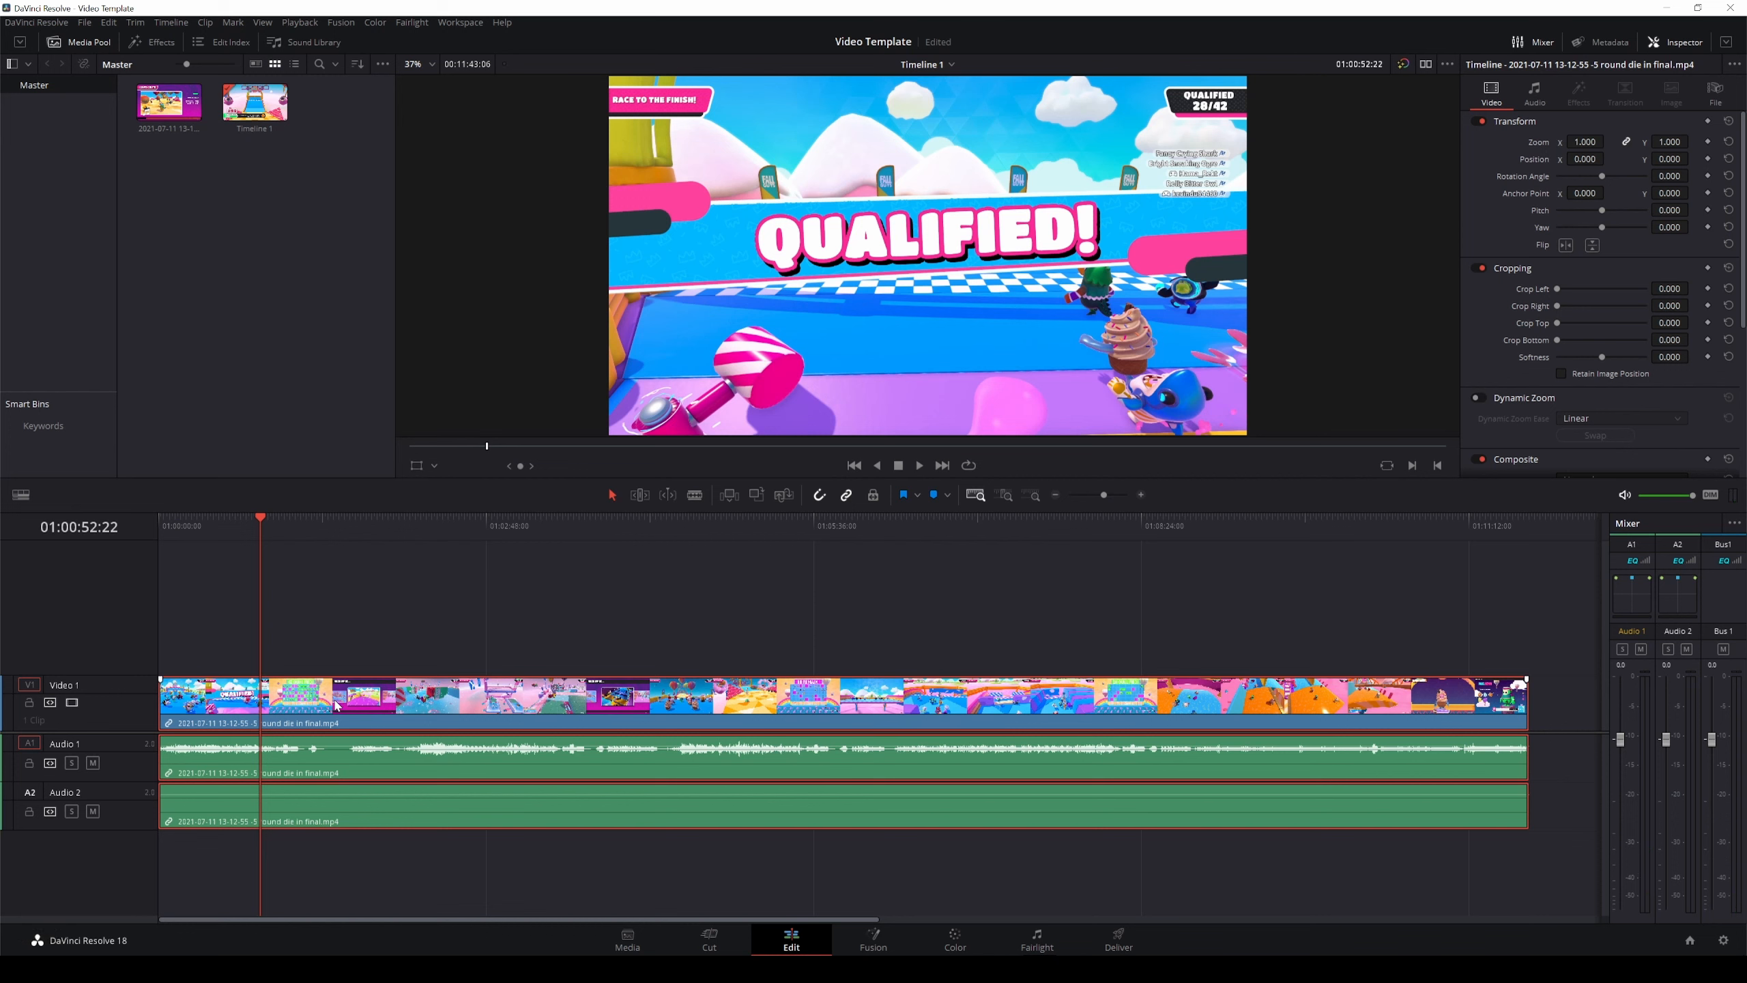
key("ctrl+b")
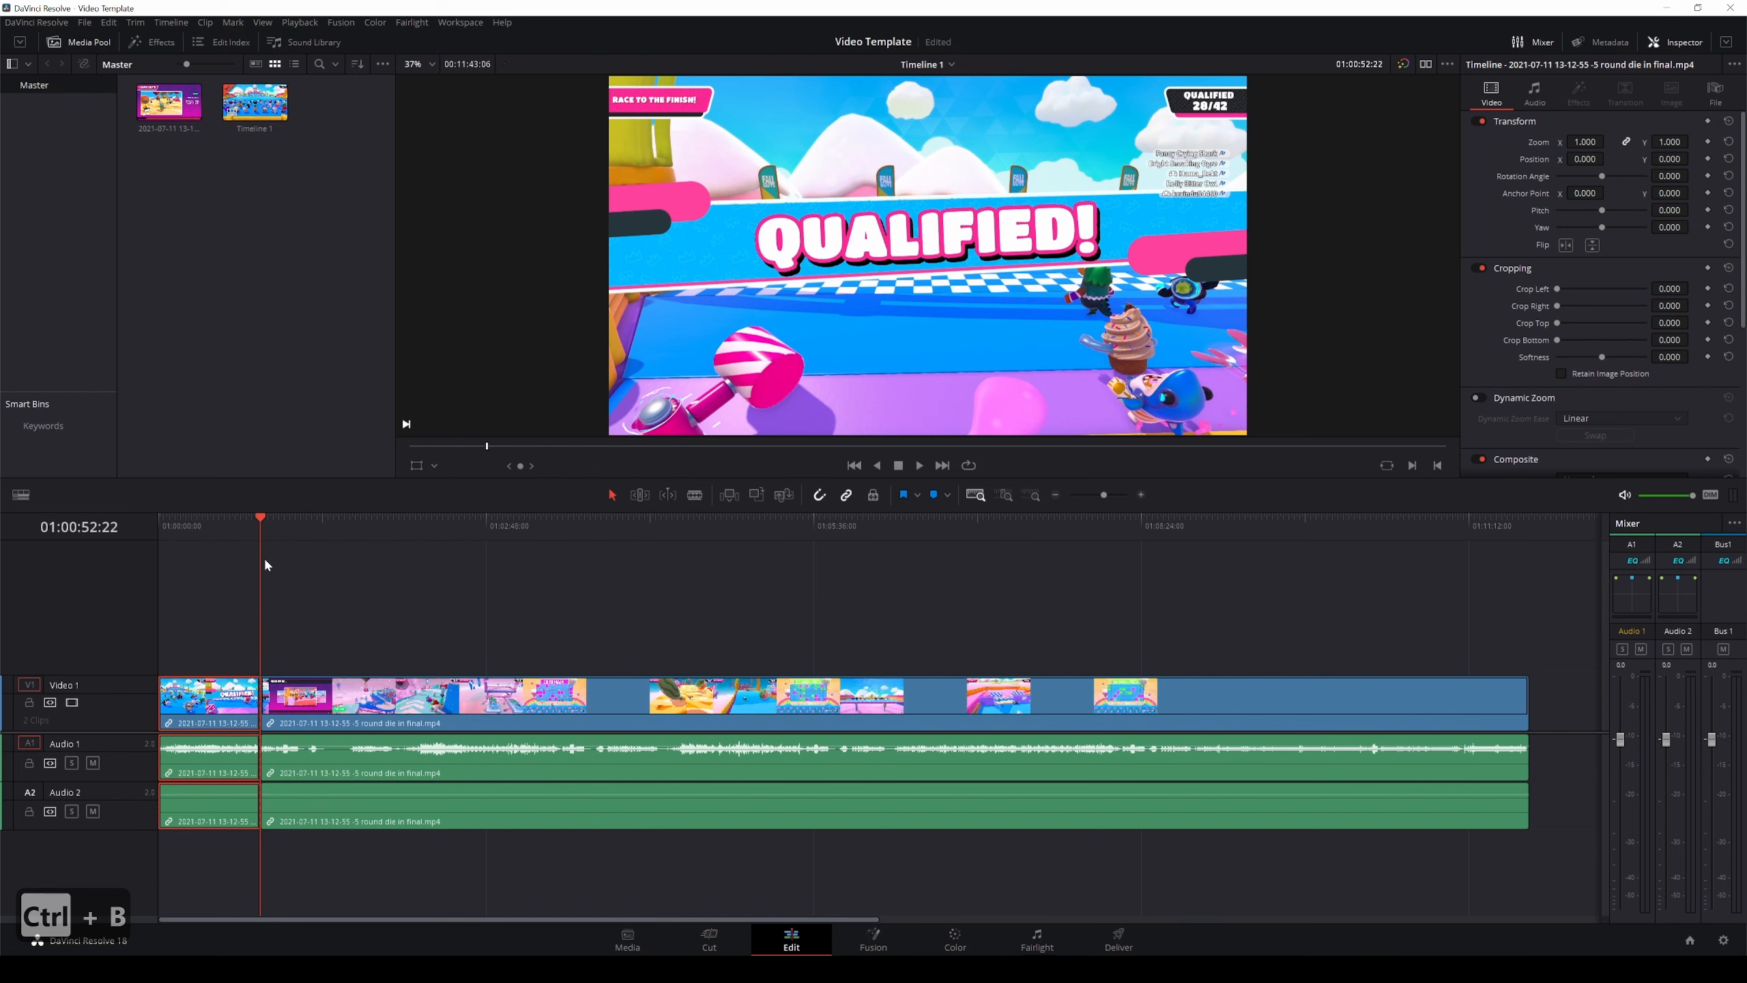
Cut the clip at further points along the timeline and delete the unwanted section.
left_click(294, 525)
mouse_move(341, 702)
left_mouse_down()
mouse_move(392, 702)
mouse_move(343, 702)
left_mouse_up()
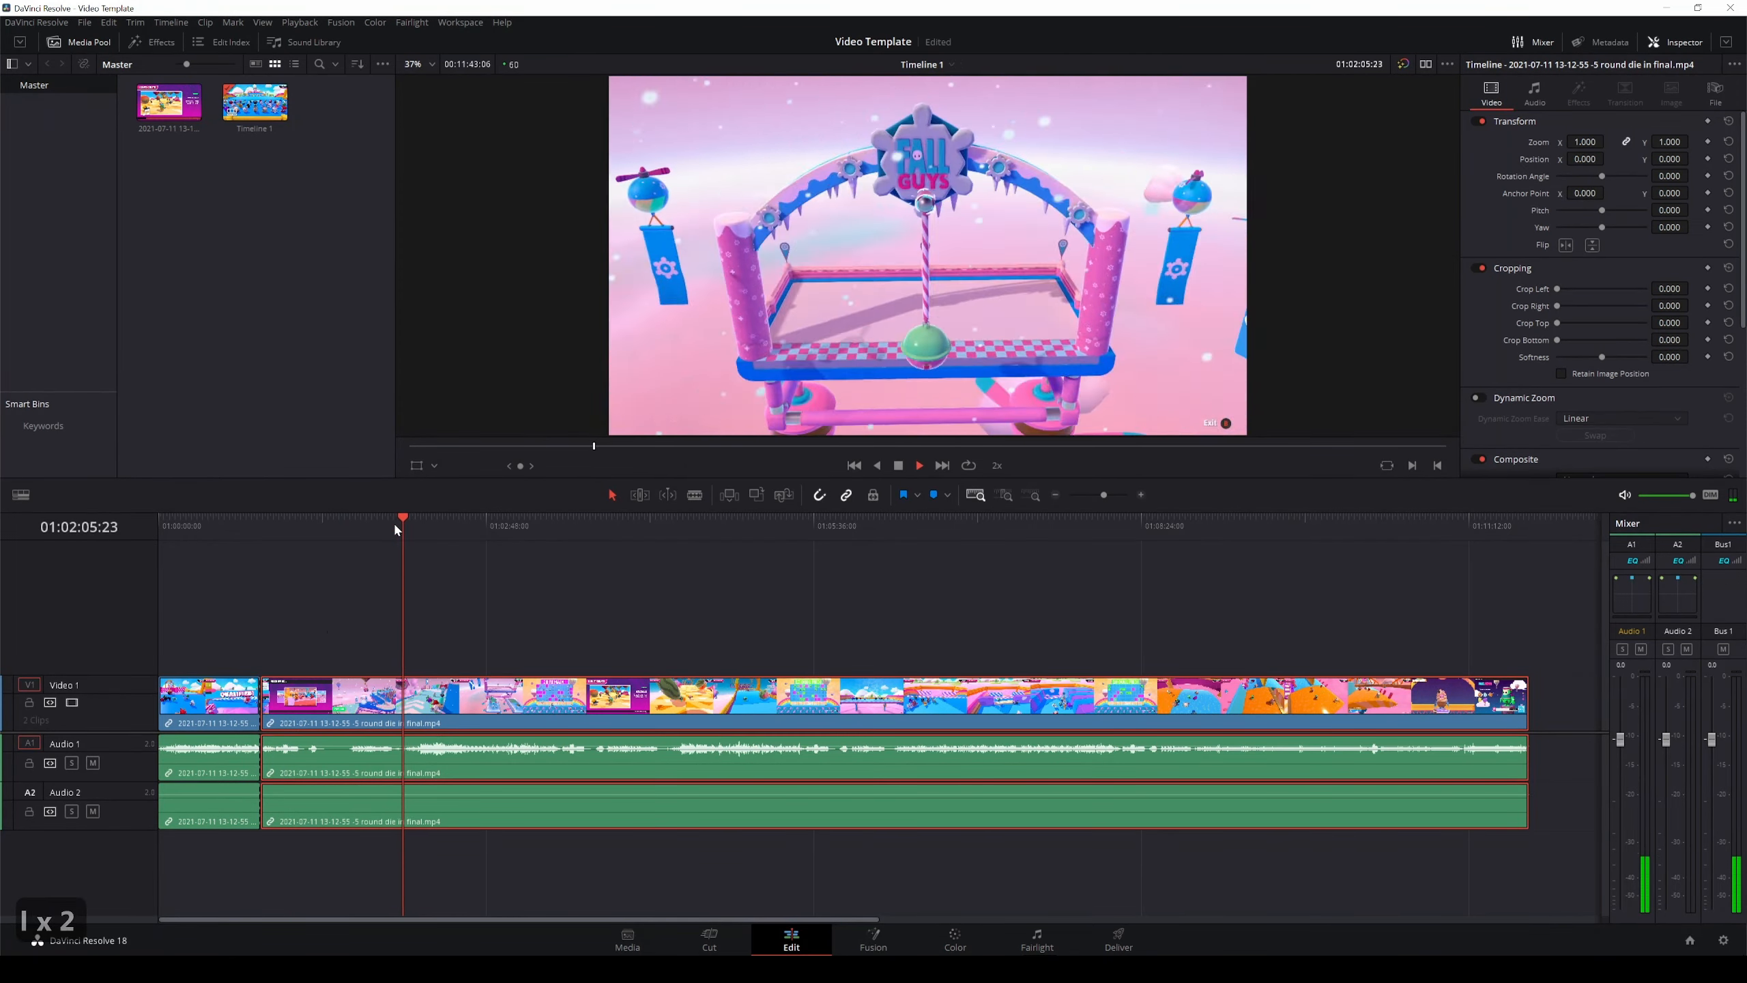
key("ctrl+b")
left_click(533, 527)
key("l")
key("l")
key("l")
key("k")
key("l")
Make another split and slide the following clip left to close the gap.
key("k")
key("ctrl+b")
key("Delete")
key("ctrl+b")
key("k")
key("l")
key("k")
left_click_drag(819, 720, 667, 720)
Split the clip at two points further along and delete the section between them.
left_click(883, 525)
key("ctrl+b")
left_click(998, 526)
key("ctrl+b")
key("Delete")
Play the final part and trim the end of the last clip back to about 01:07:02.
left_click(1429, 527)
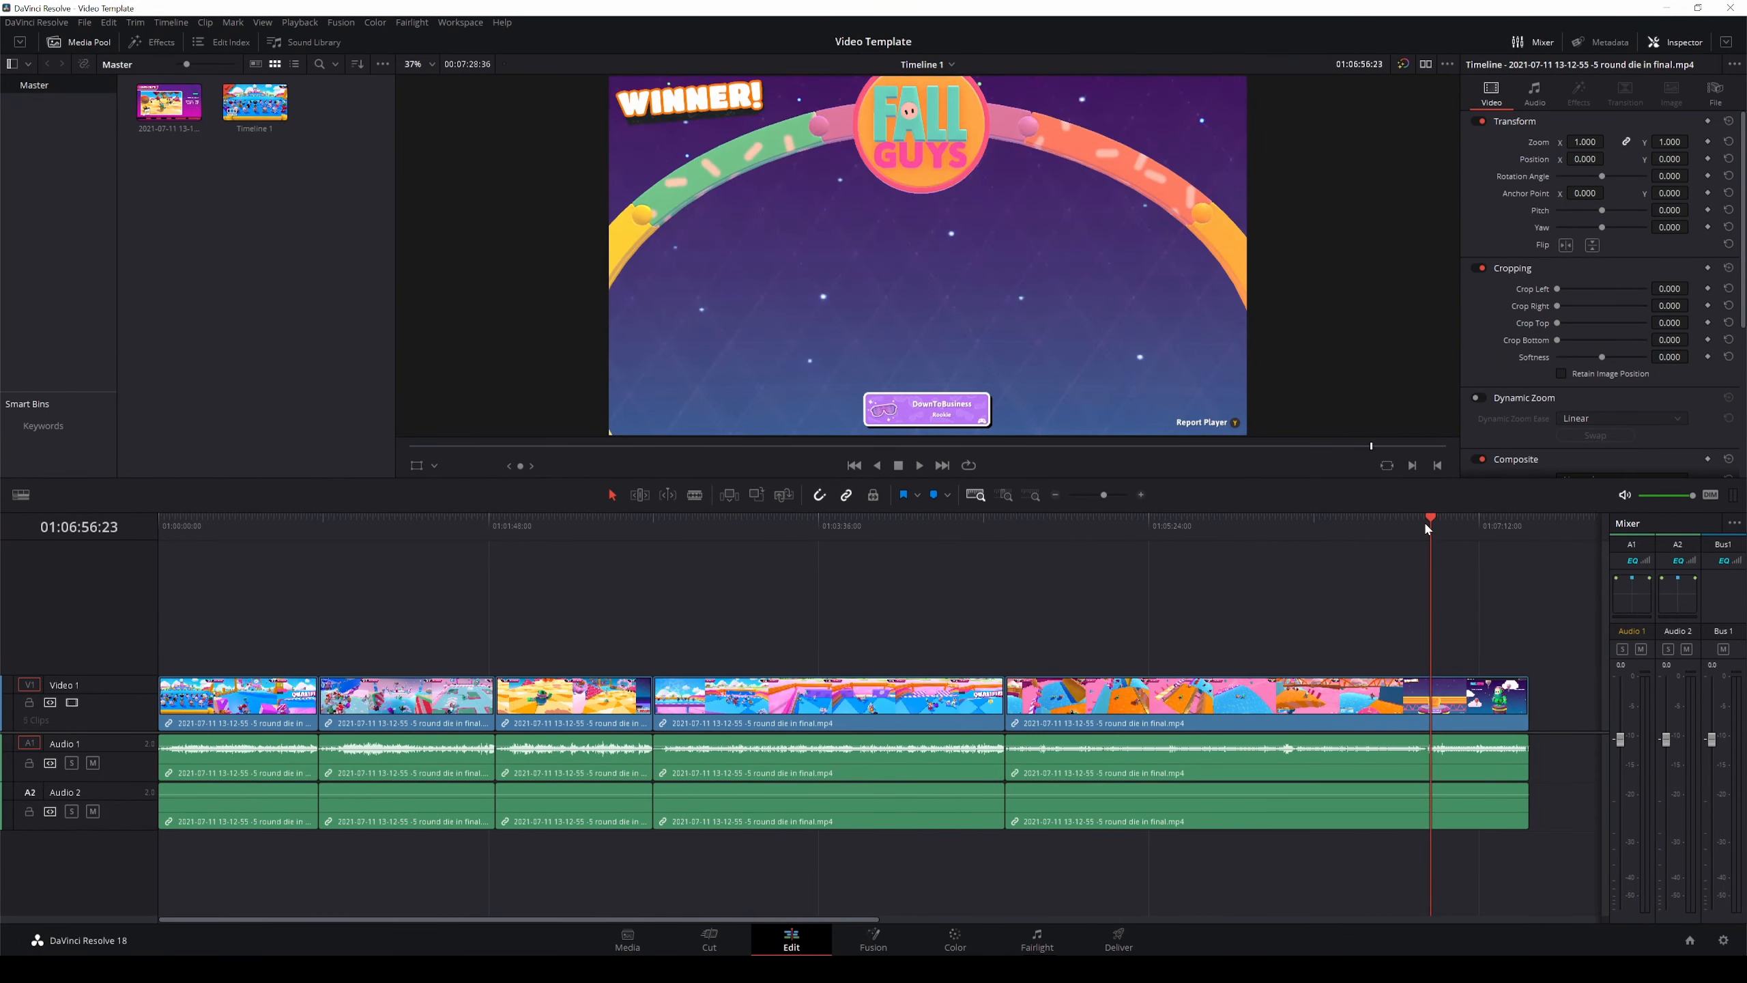
key("l")
key("l")
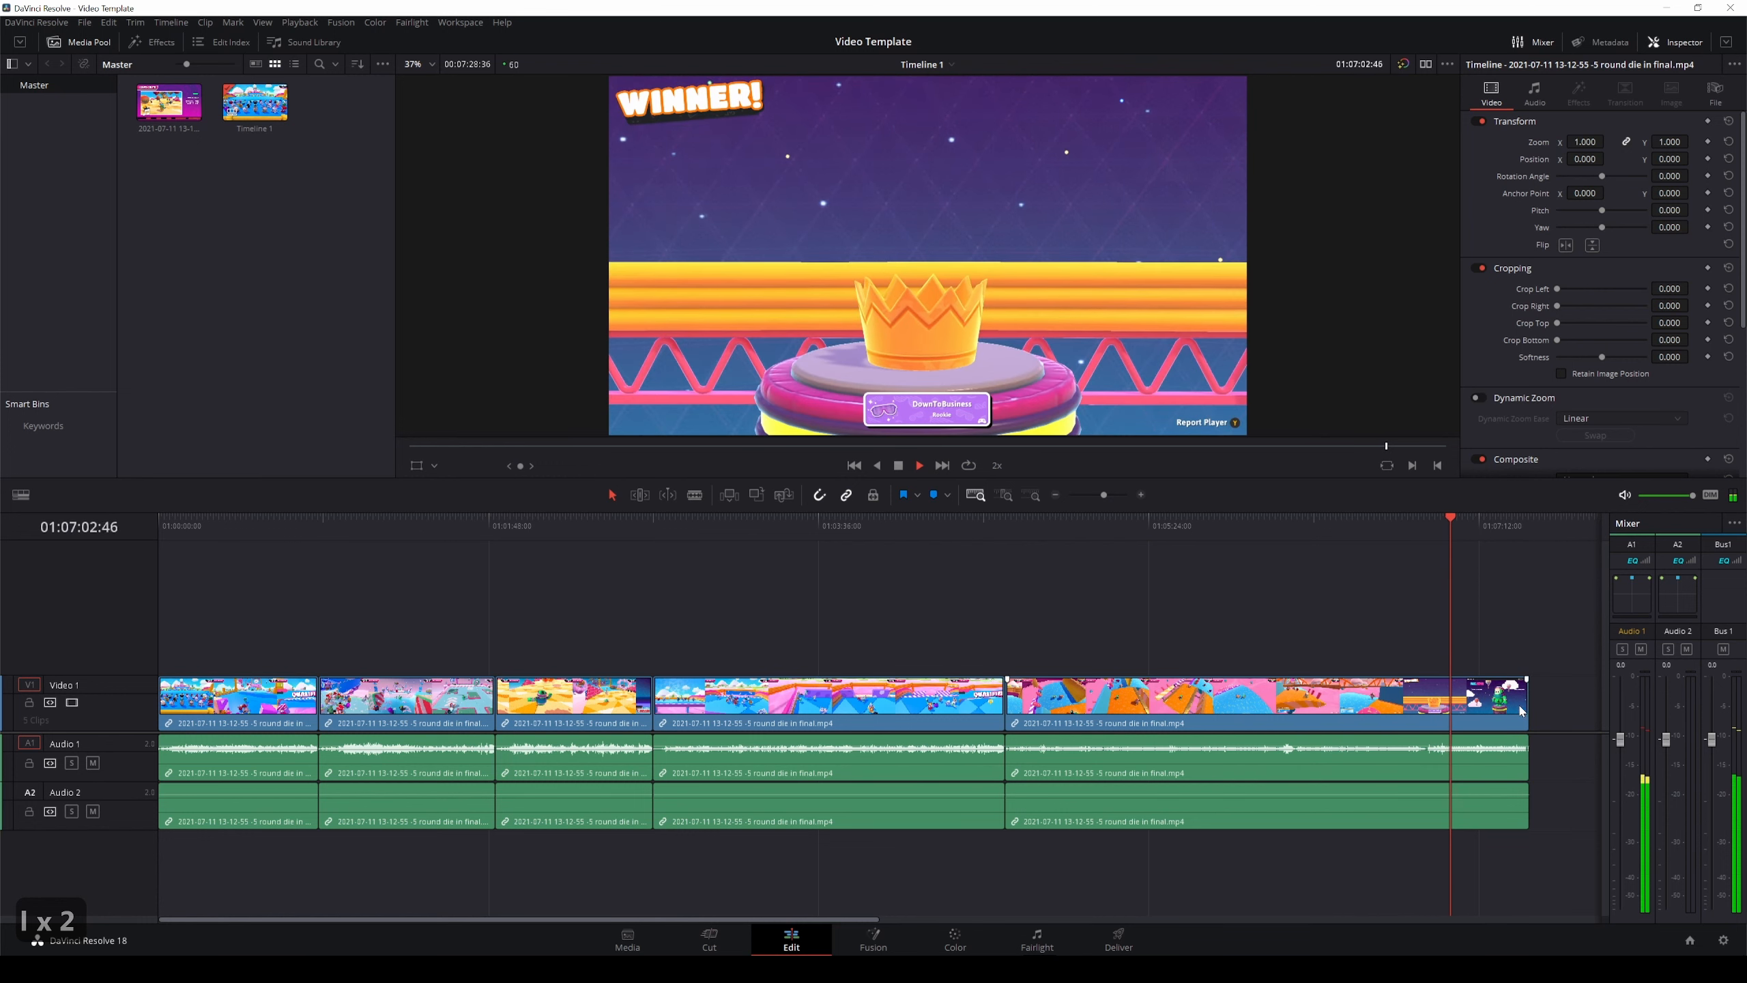
key("k")
left_click_drag(1522, 711, 1447, 714)
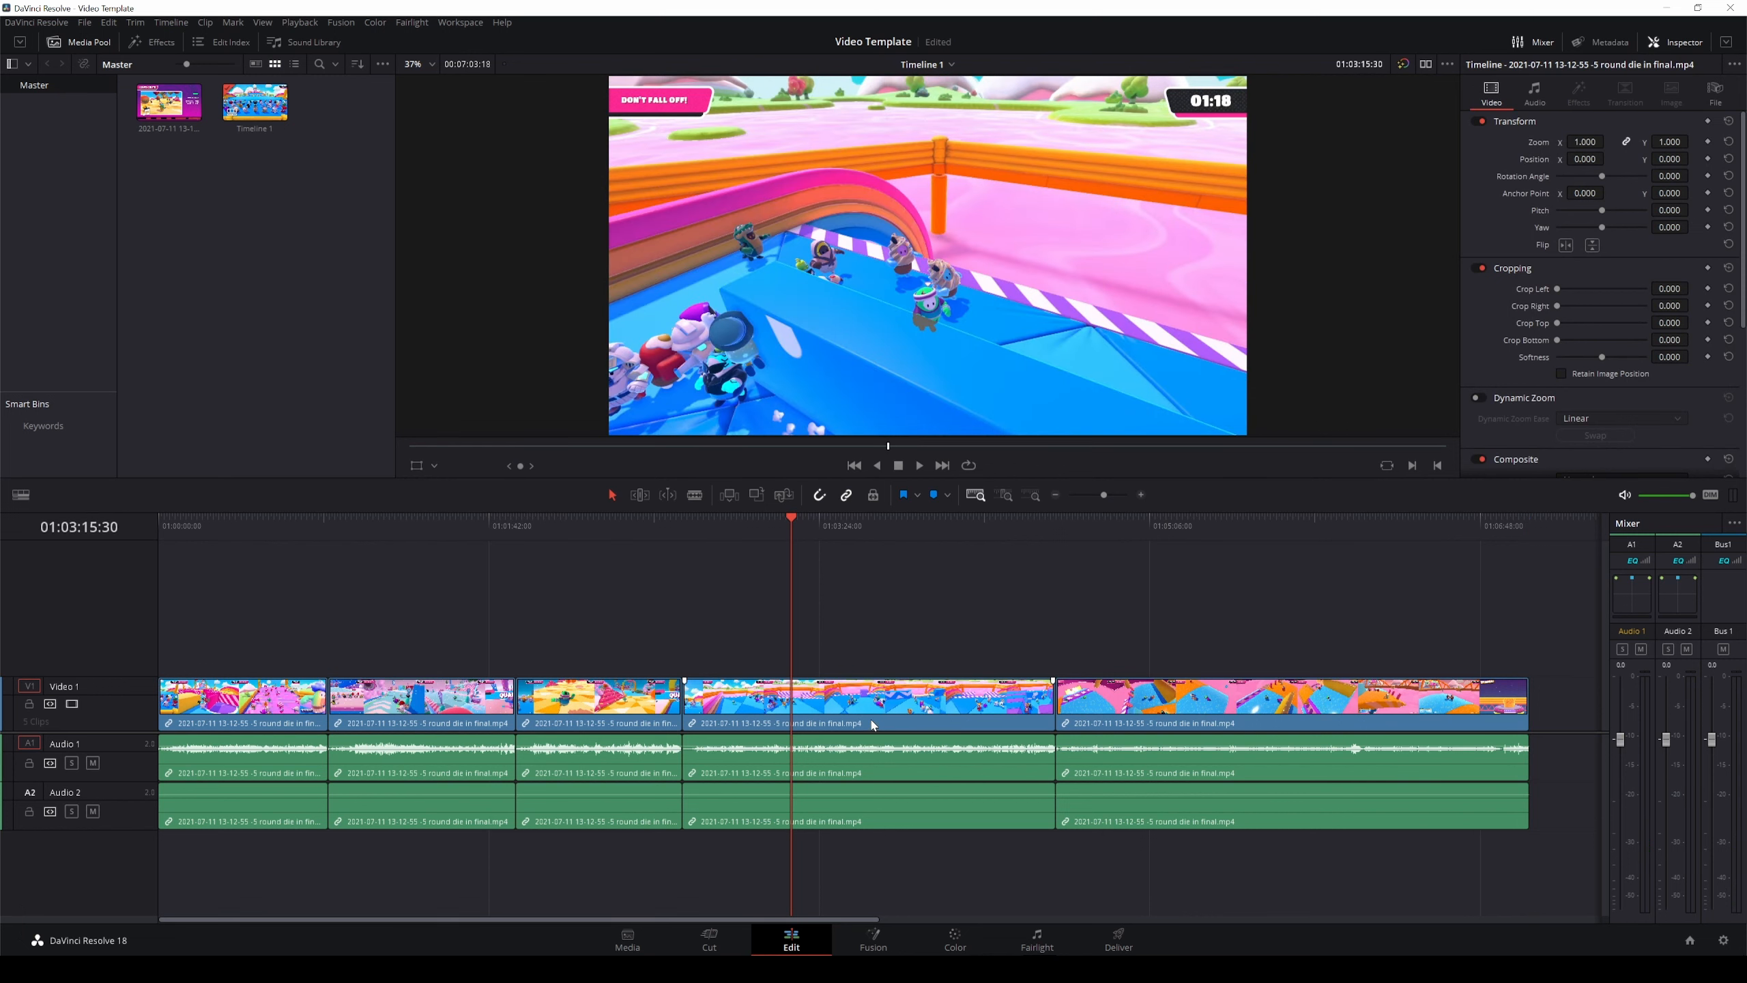
Add a Text title on a new video track at the start of the timeline.
scroll(872, 724, "down", 5)
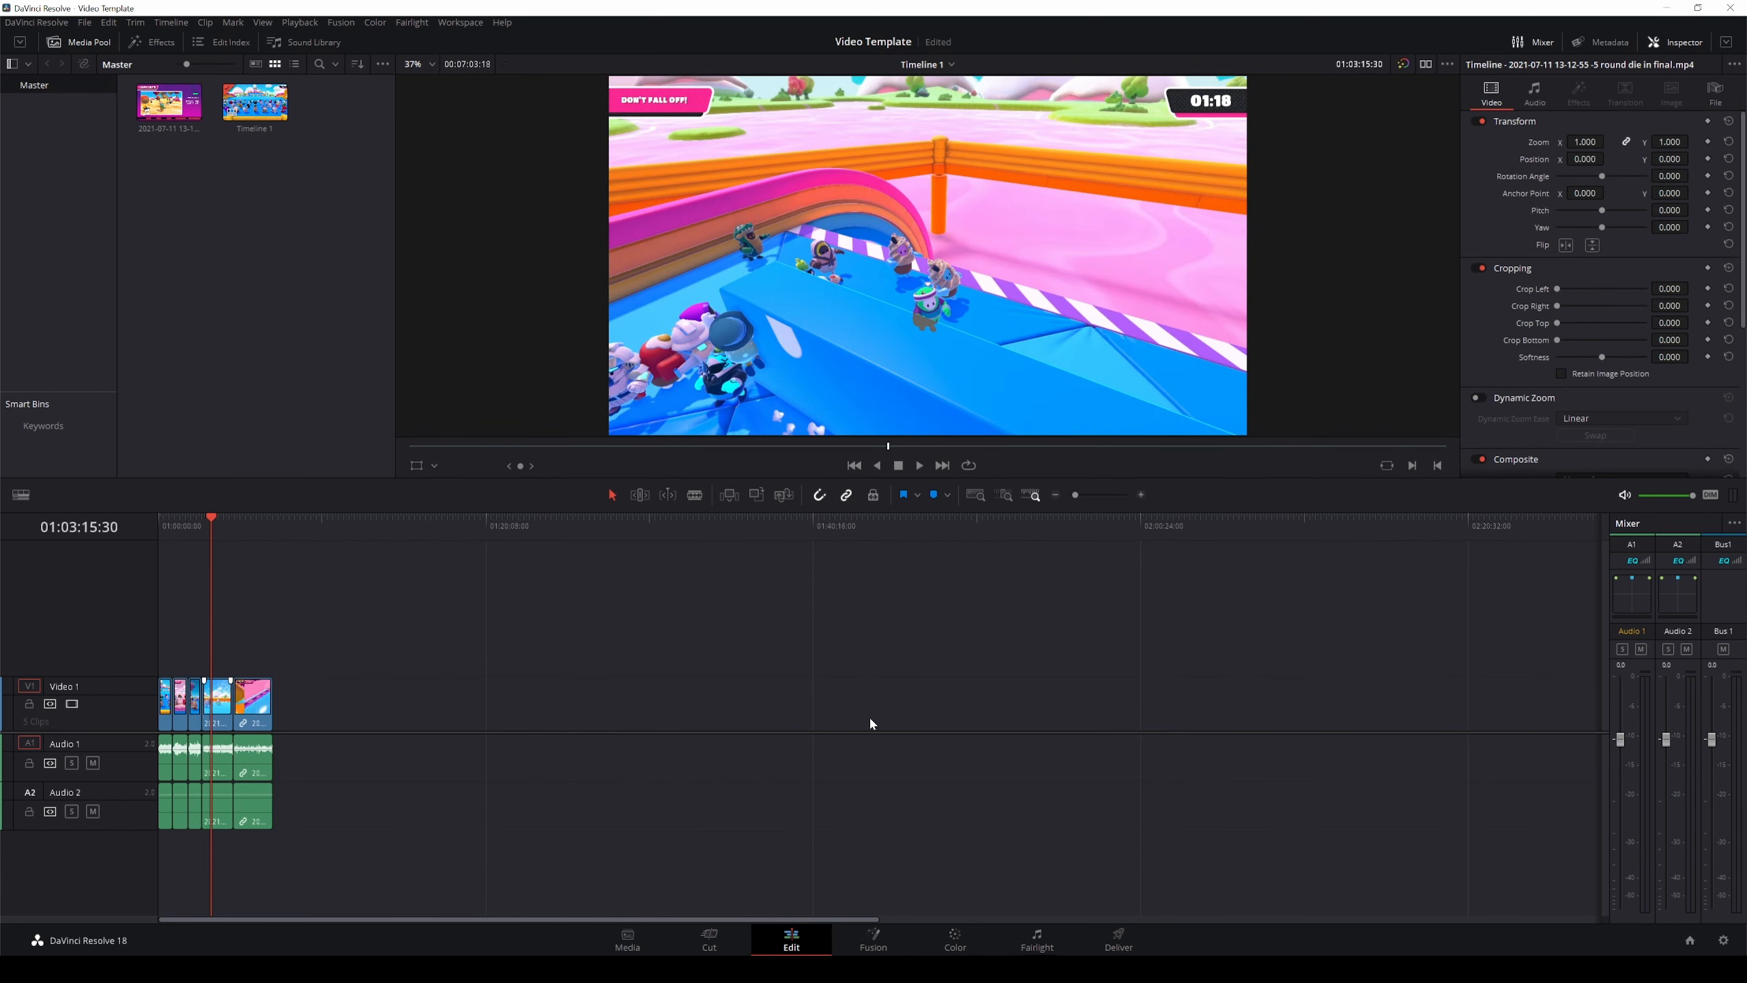
scroll(871, 723, "up", 5)
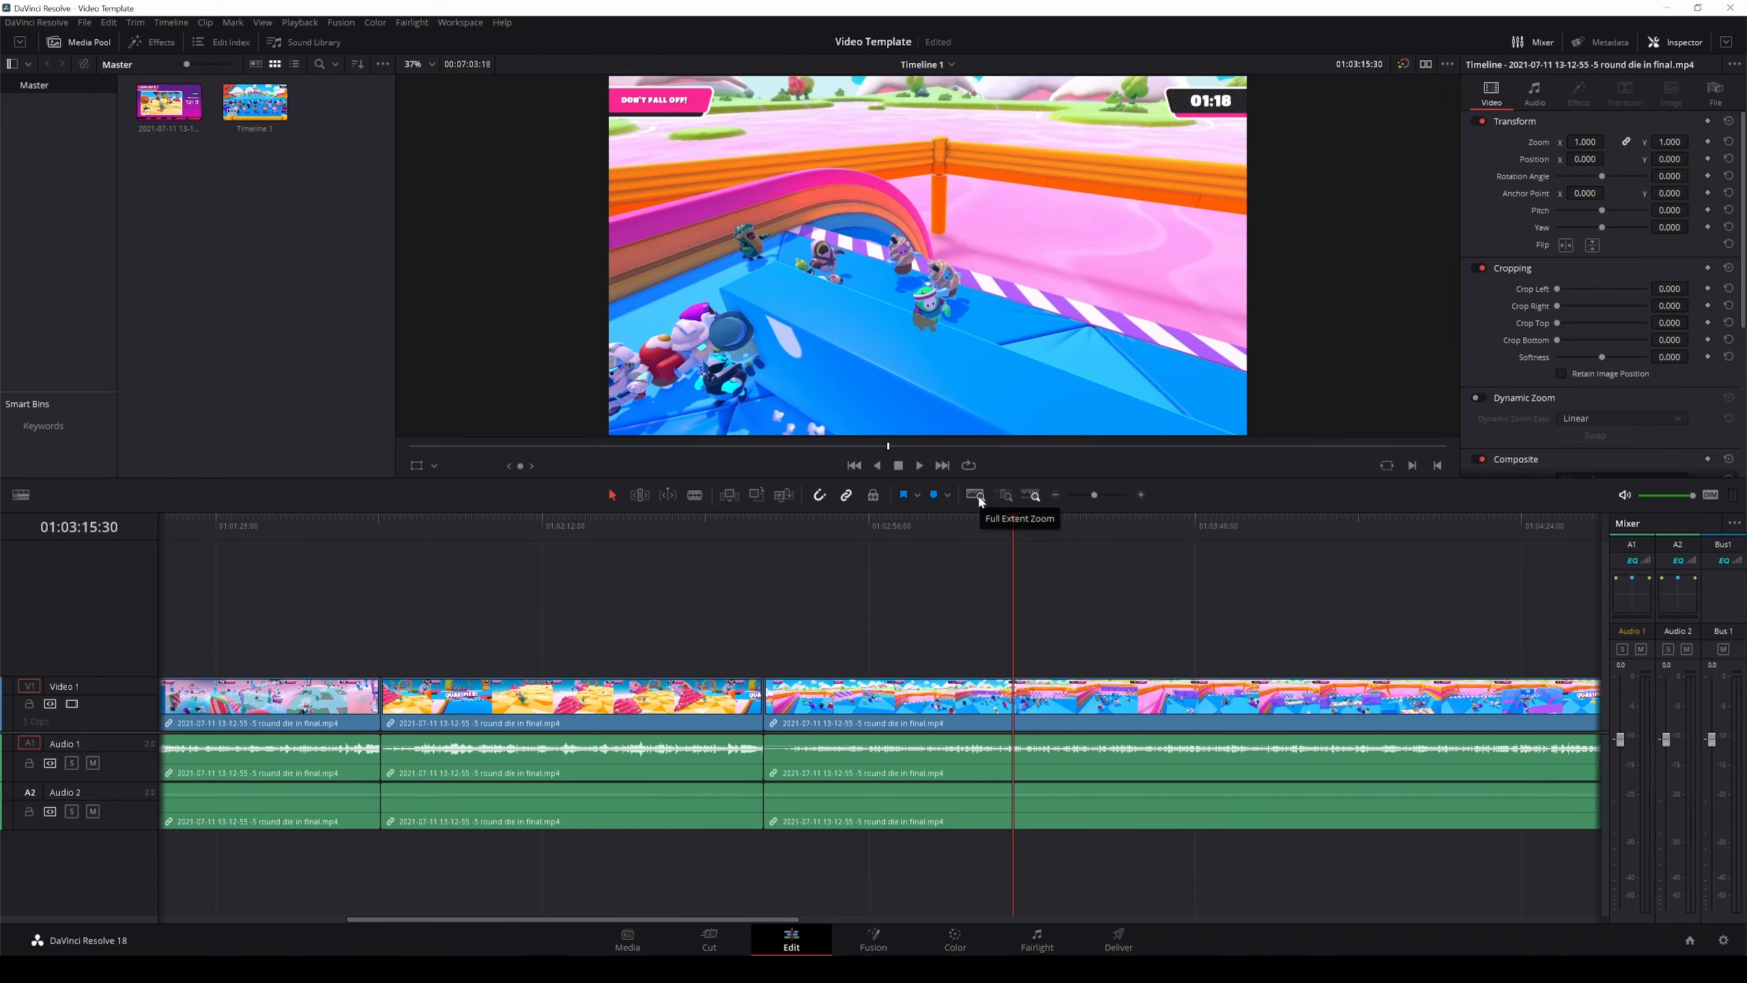
left_click(979, 501)
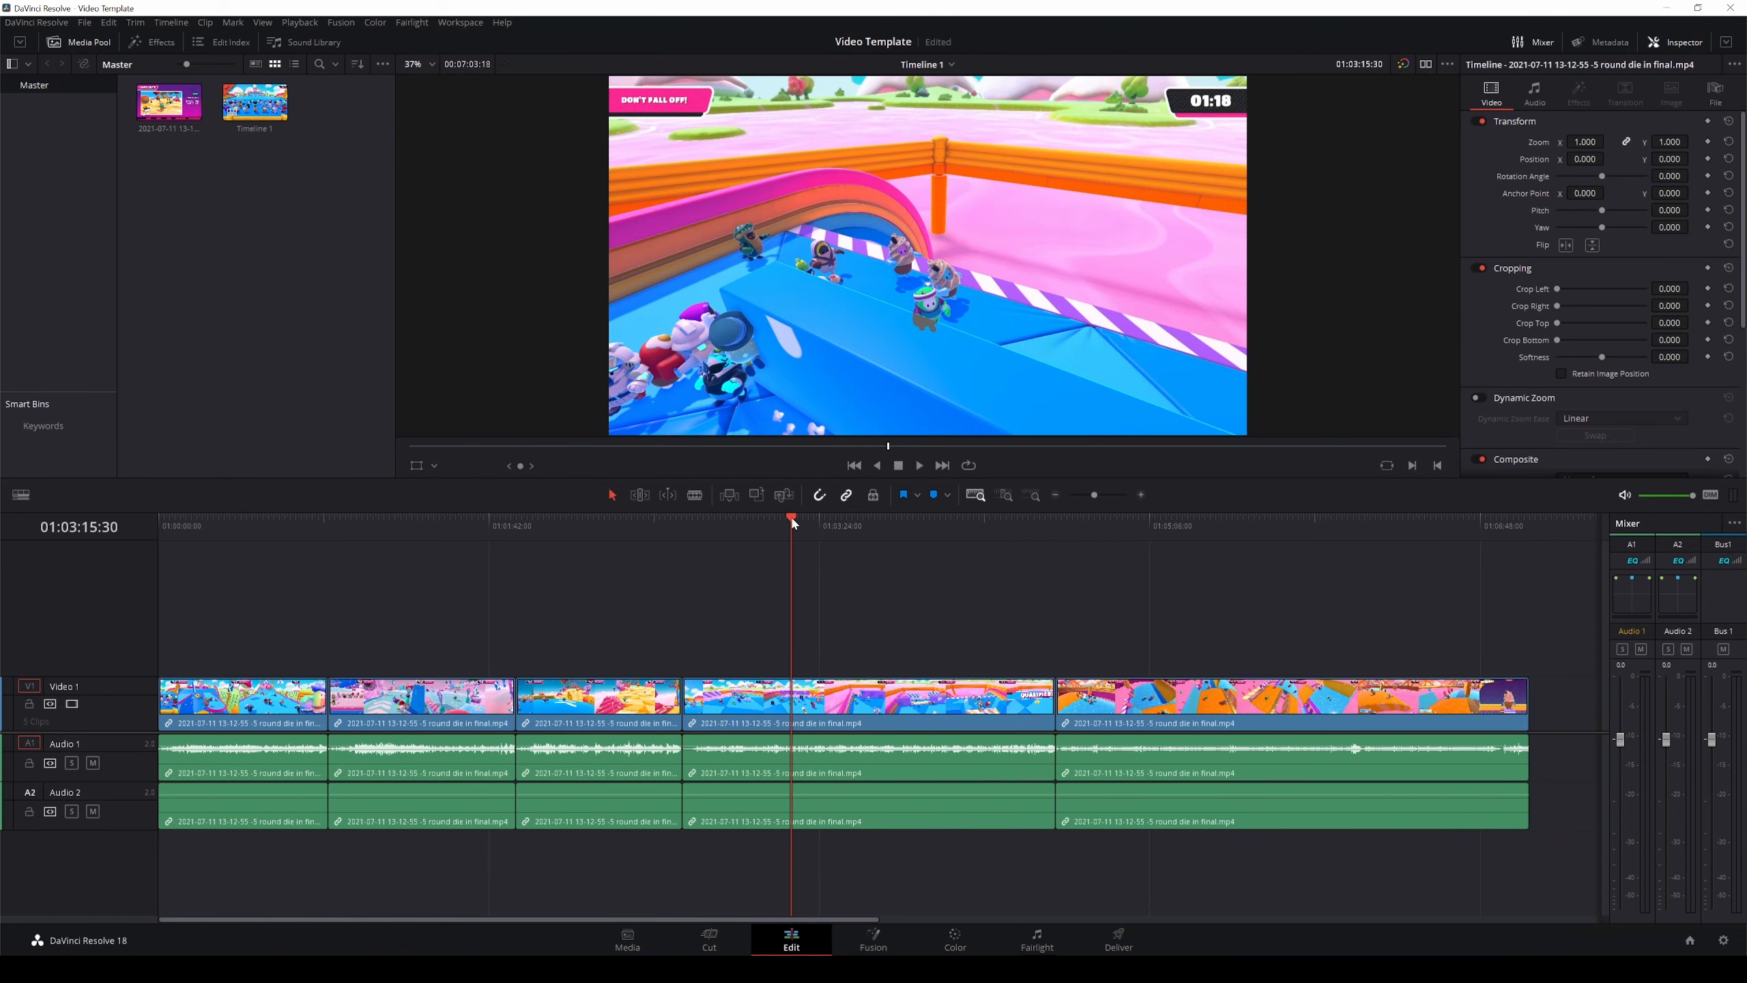
left_click_drag(789, 514, 129, 545)
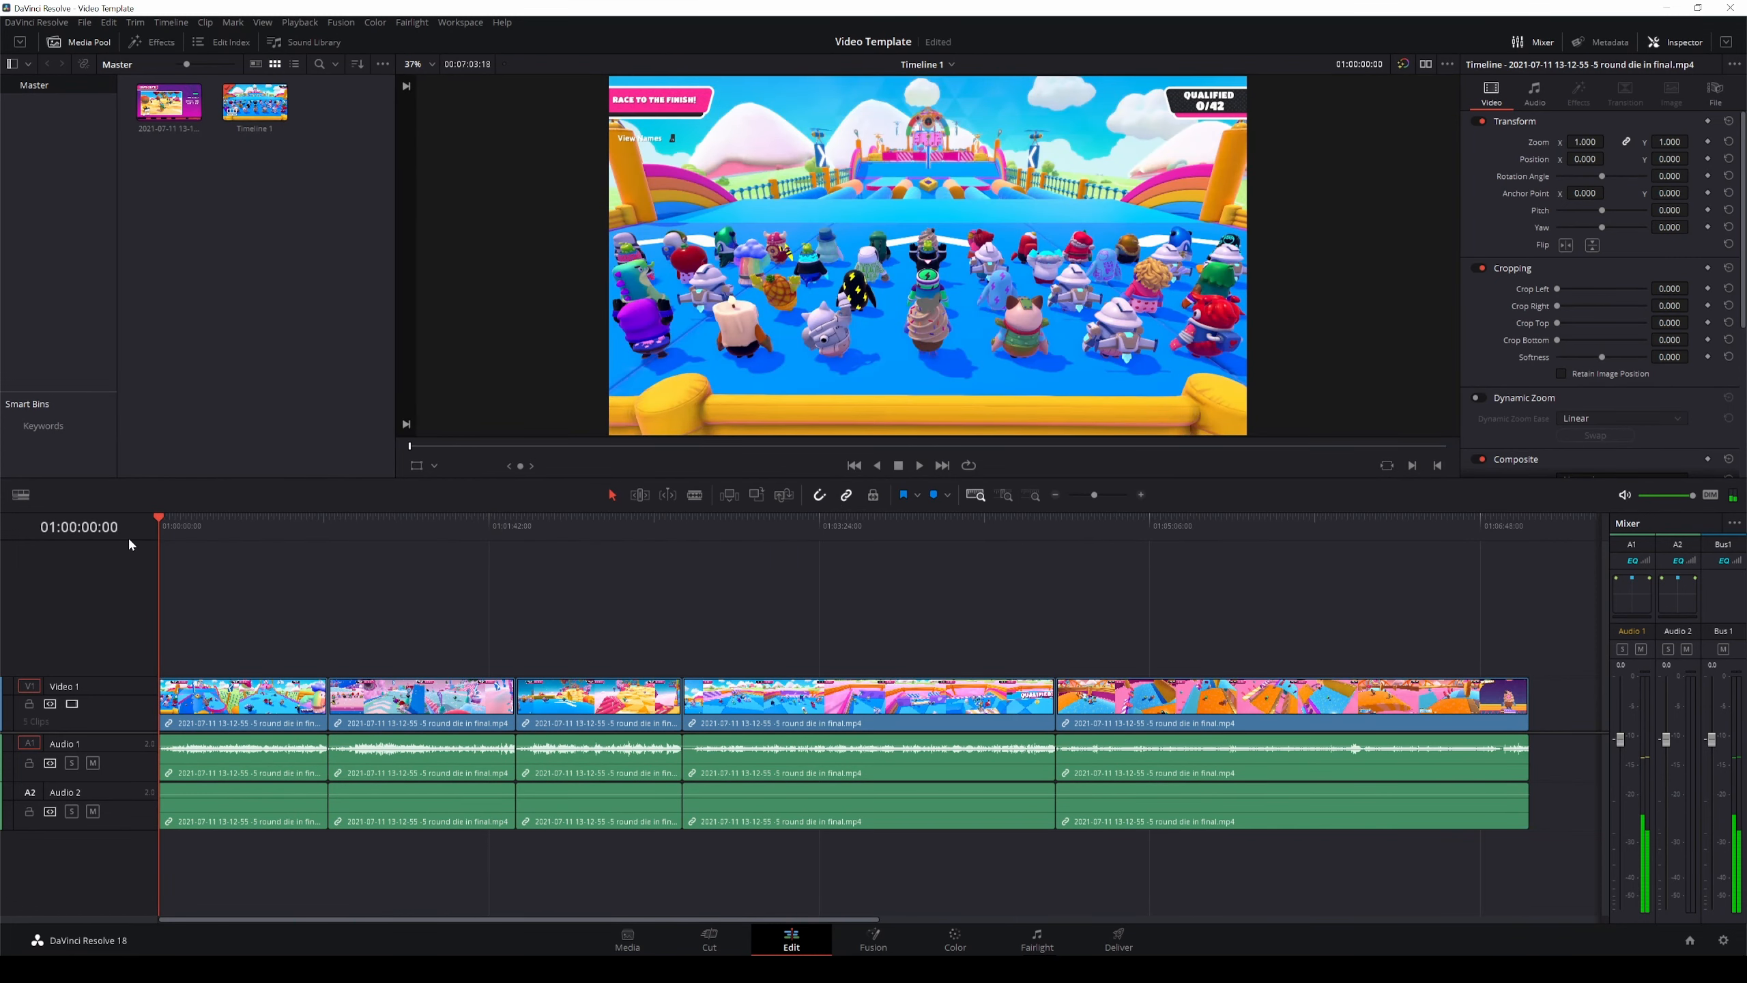
key("shift+Right")
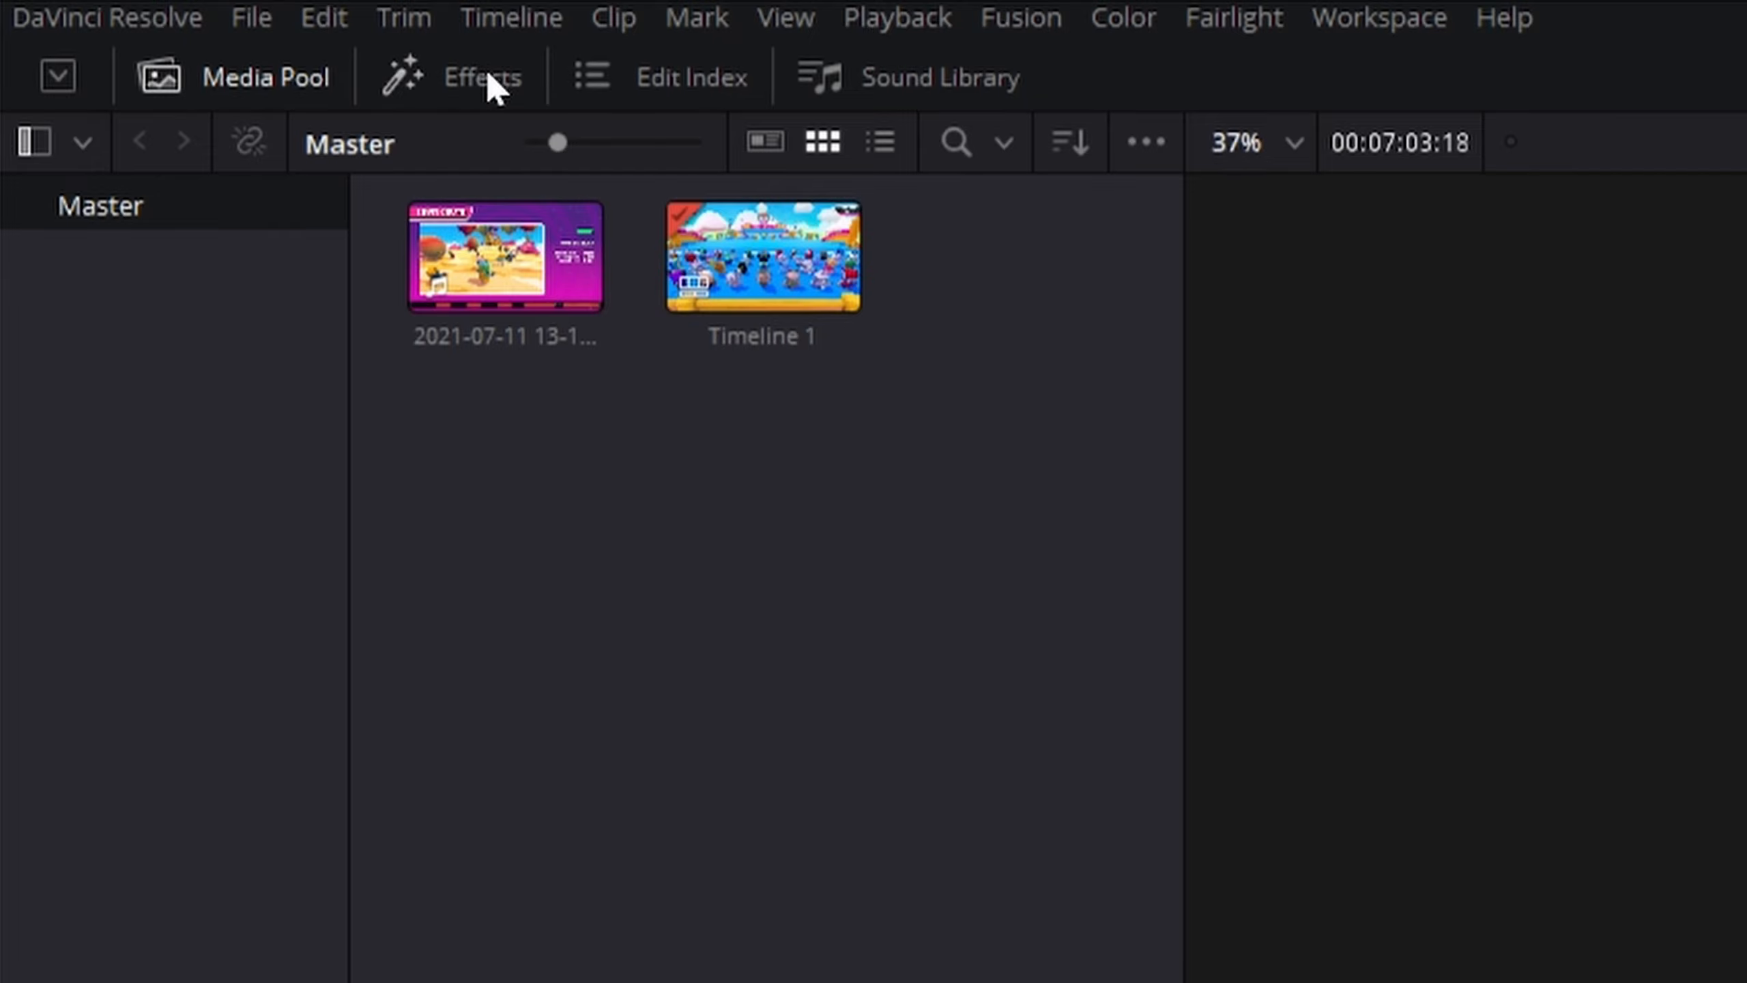
left_click(488, 68)
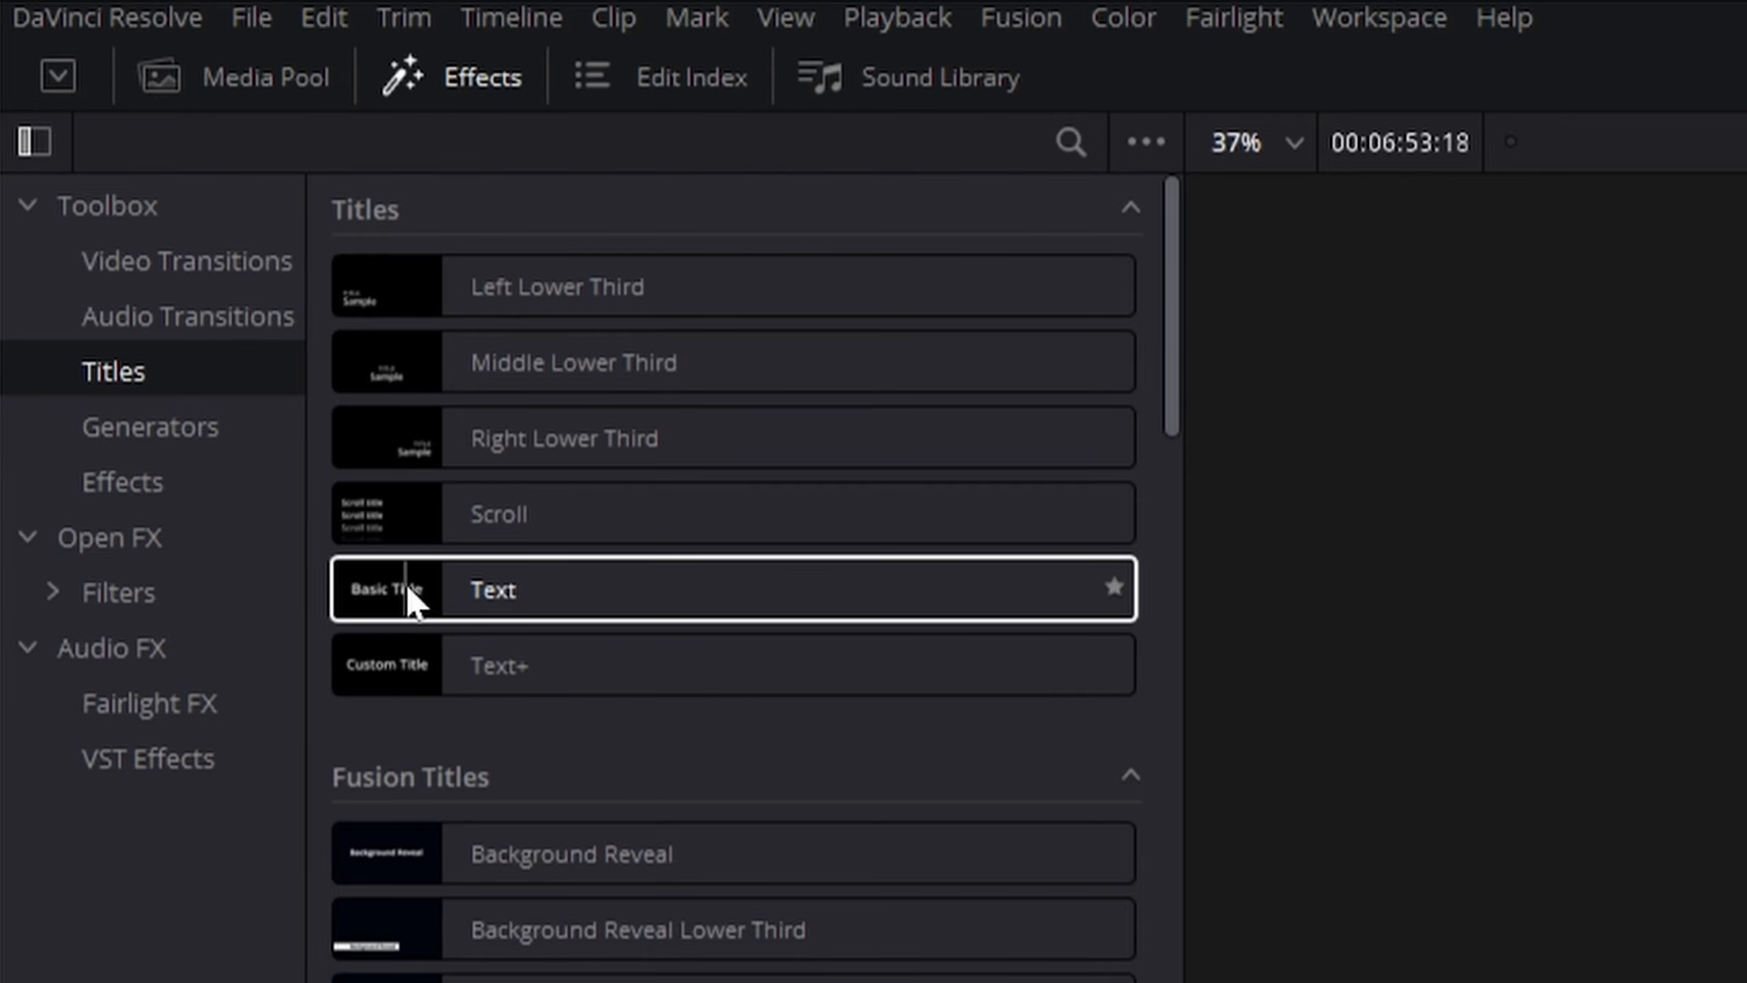
left_click_drag(382, 582, 494, 982)
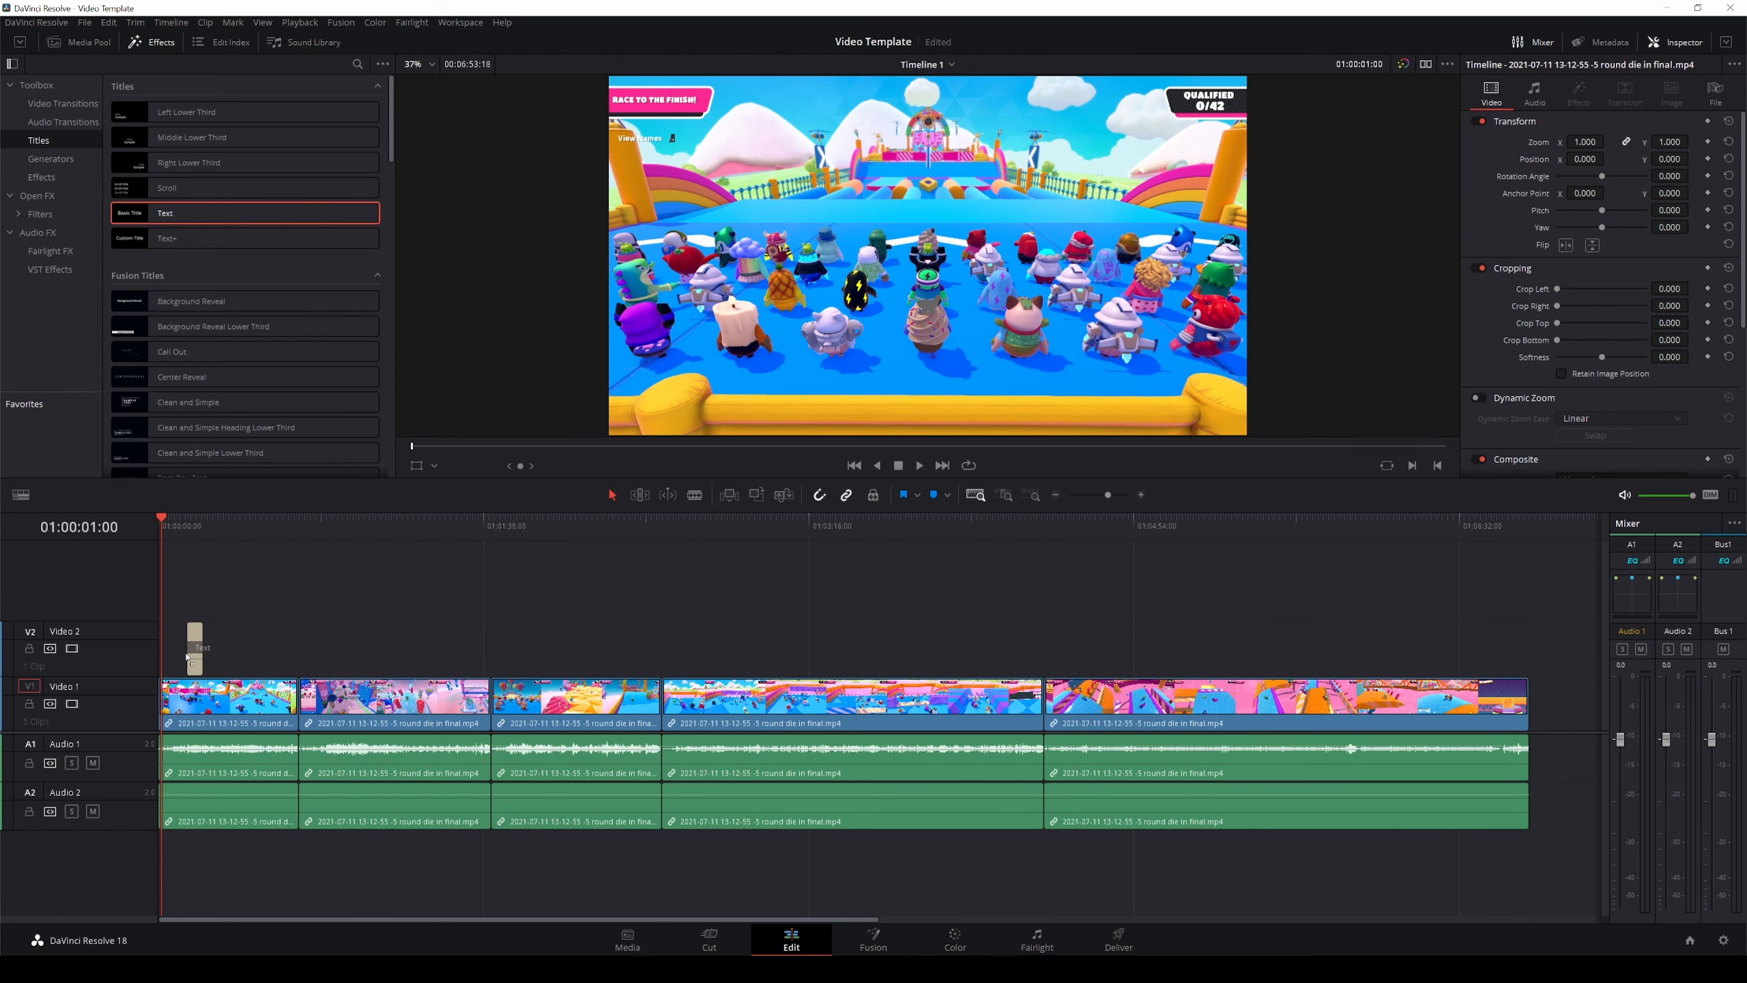
Replace the title's text with FALL GUYS.
left_click(173, 666)
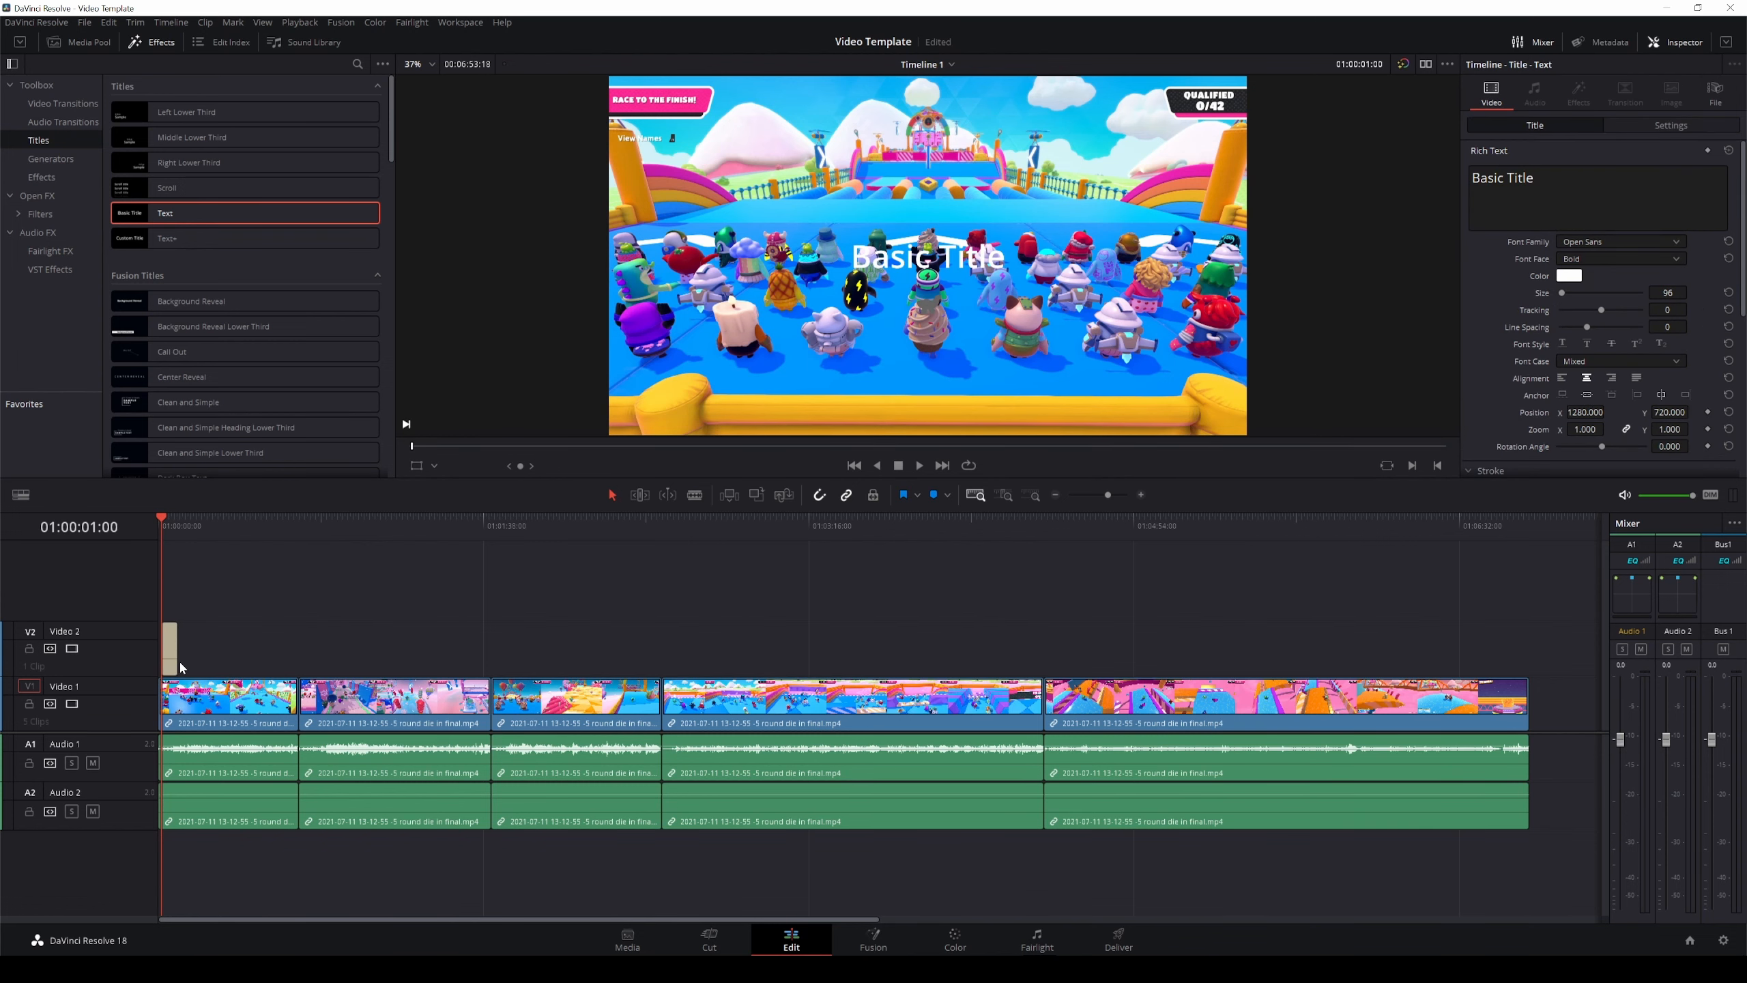
scroll(199, 664, "up", 5)
scroll(216, 661, "up", 2)
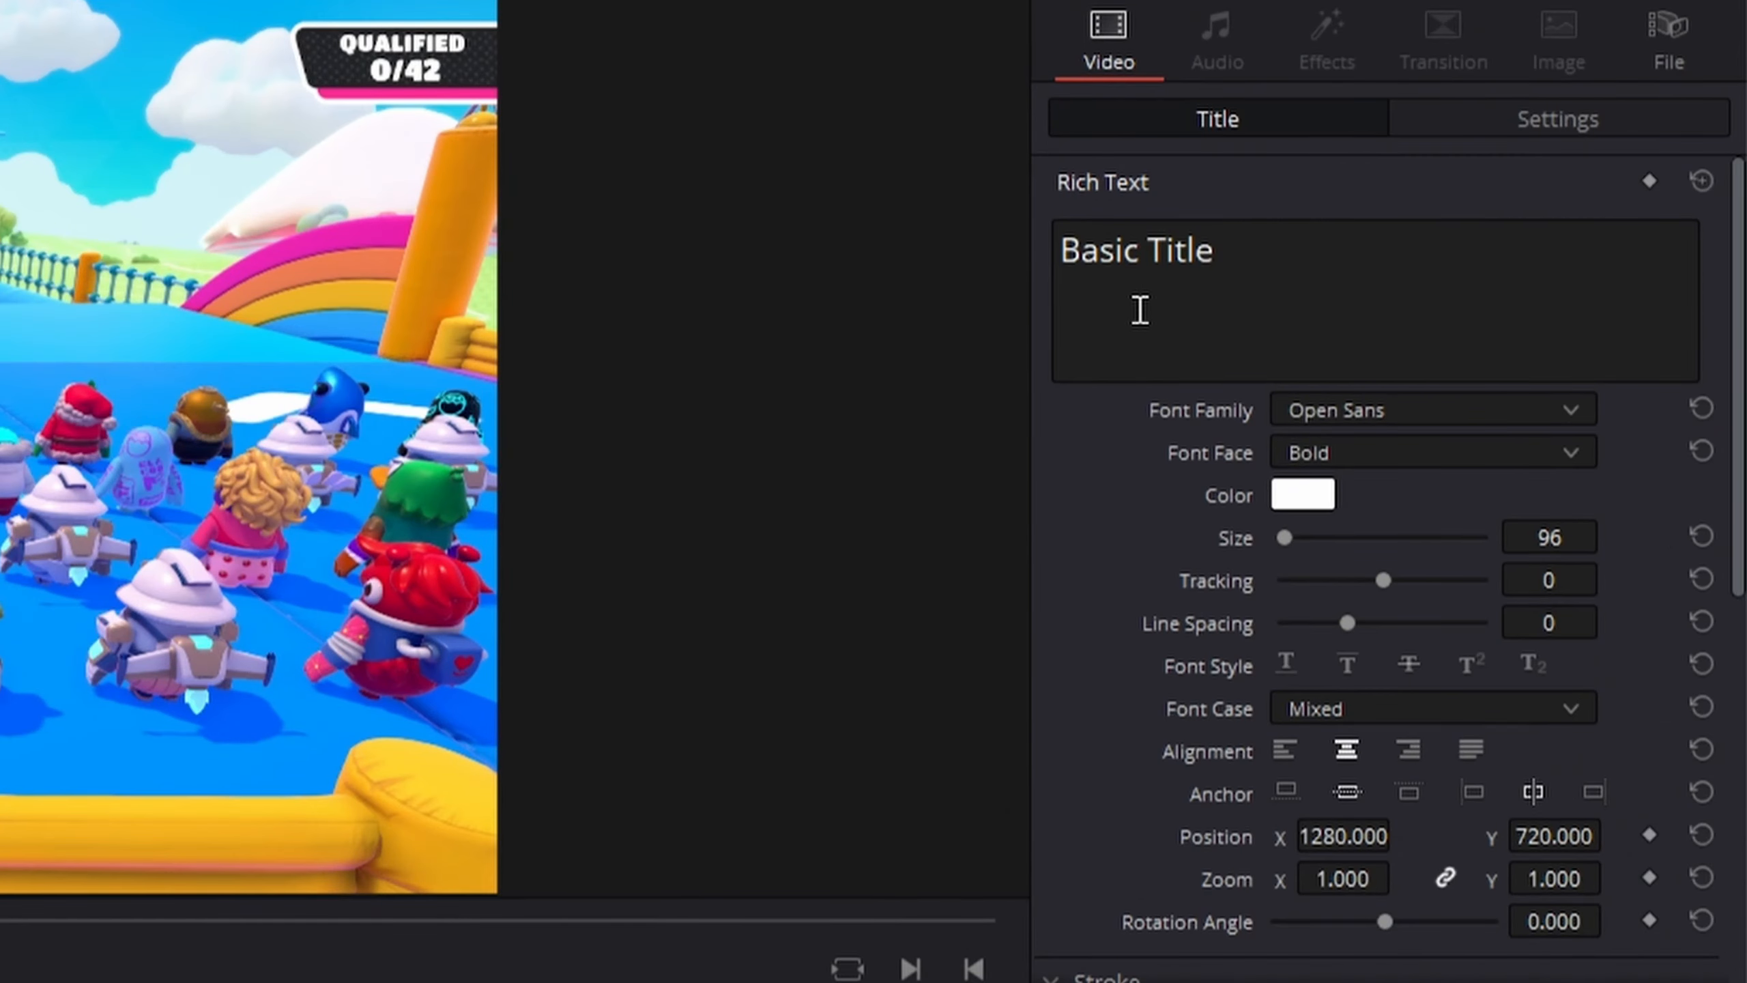
left_click(1141, 303)
left_click_drag(1197, 264, 949, 272)
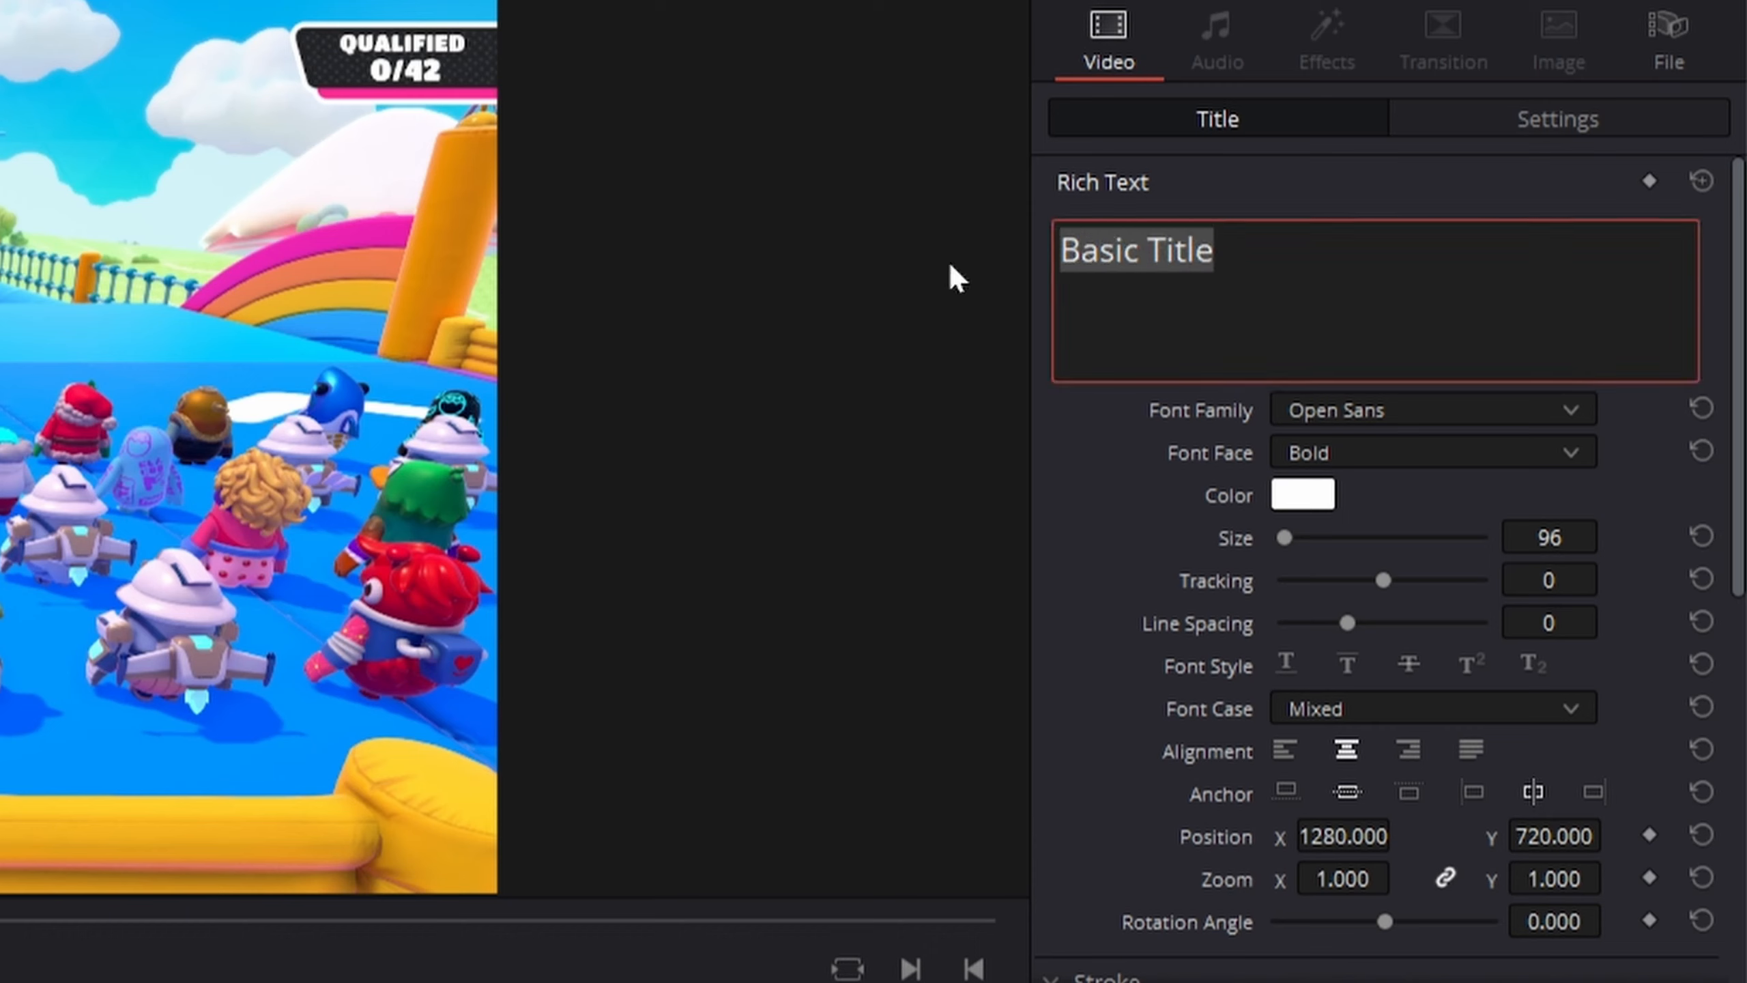
type("FALL")
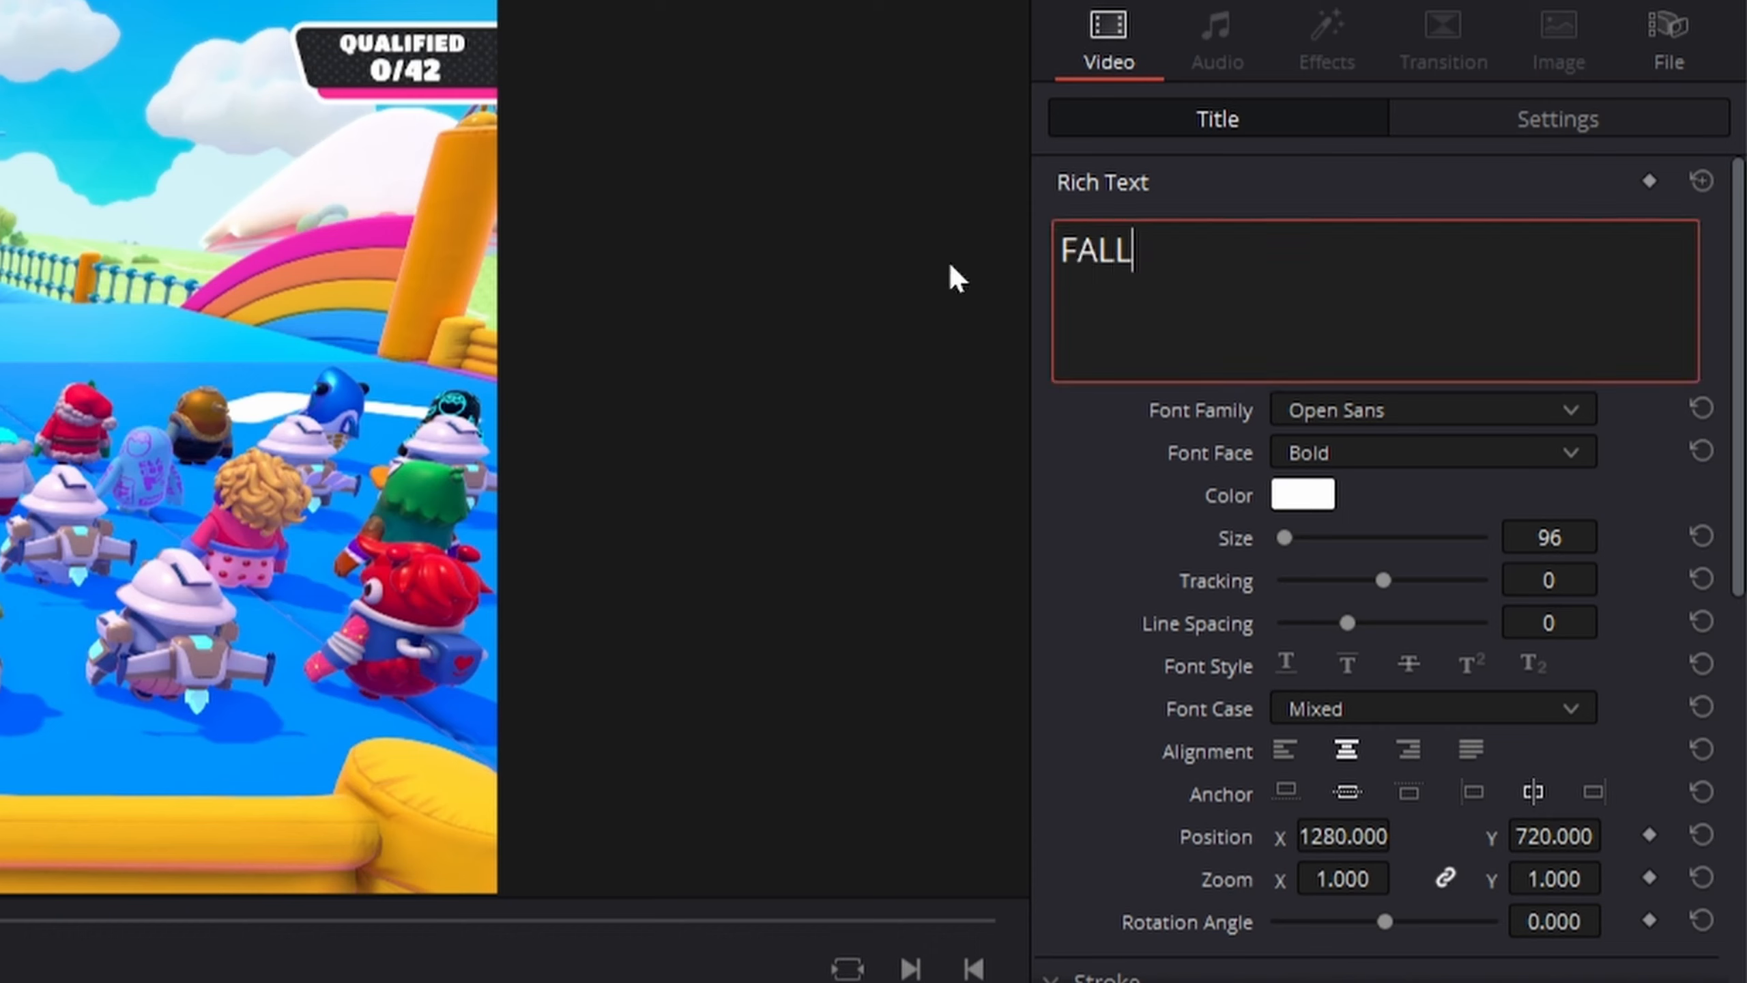
type(" GUYS")
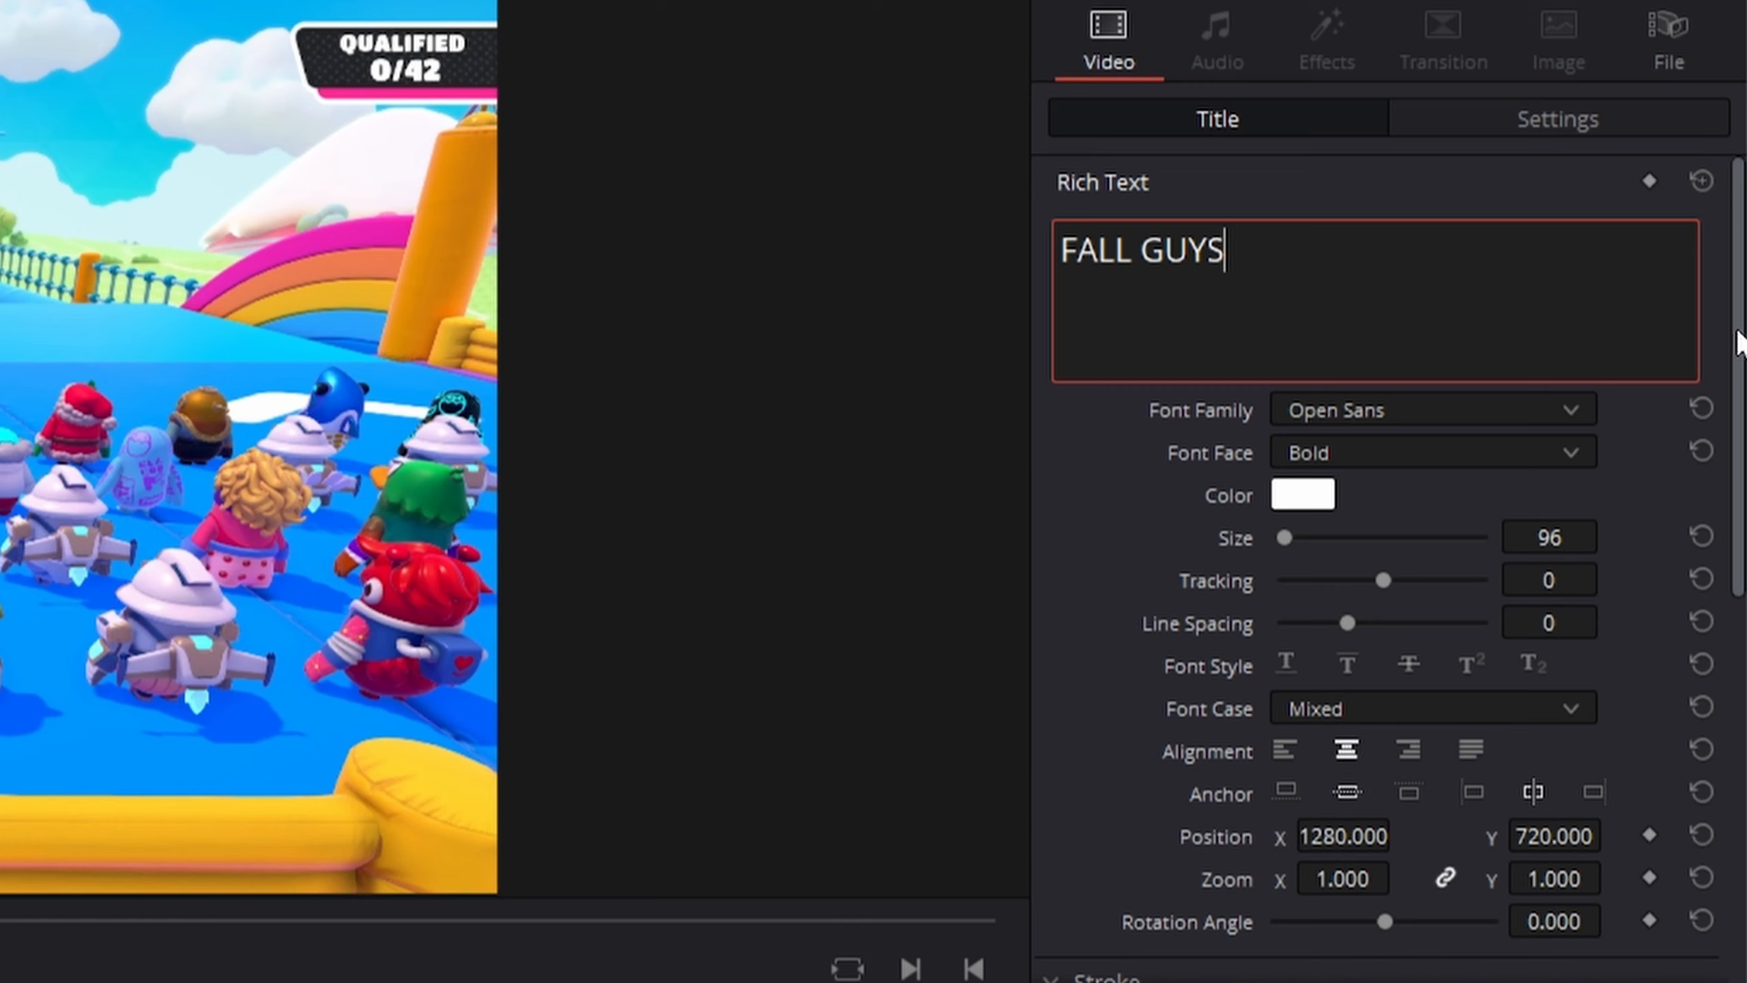
Change the title's font family to a font beginning with F.
left_click(1568, 409)
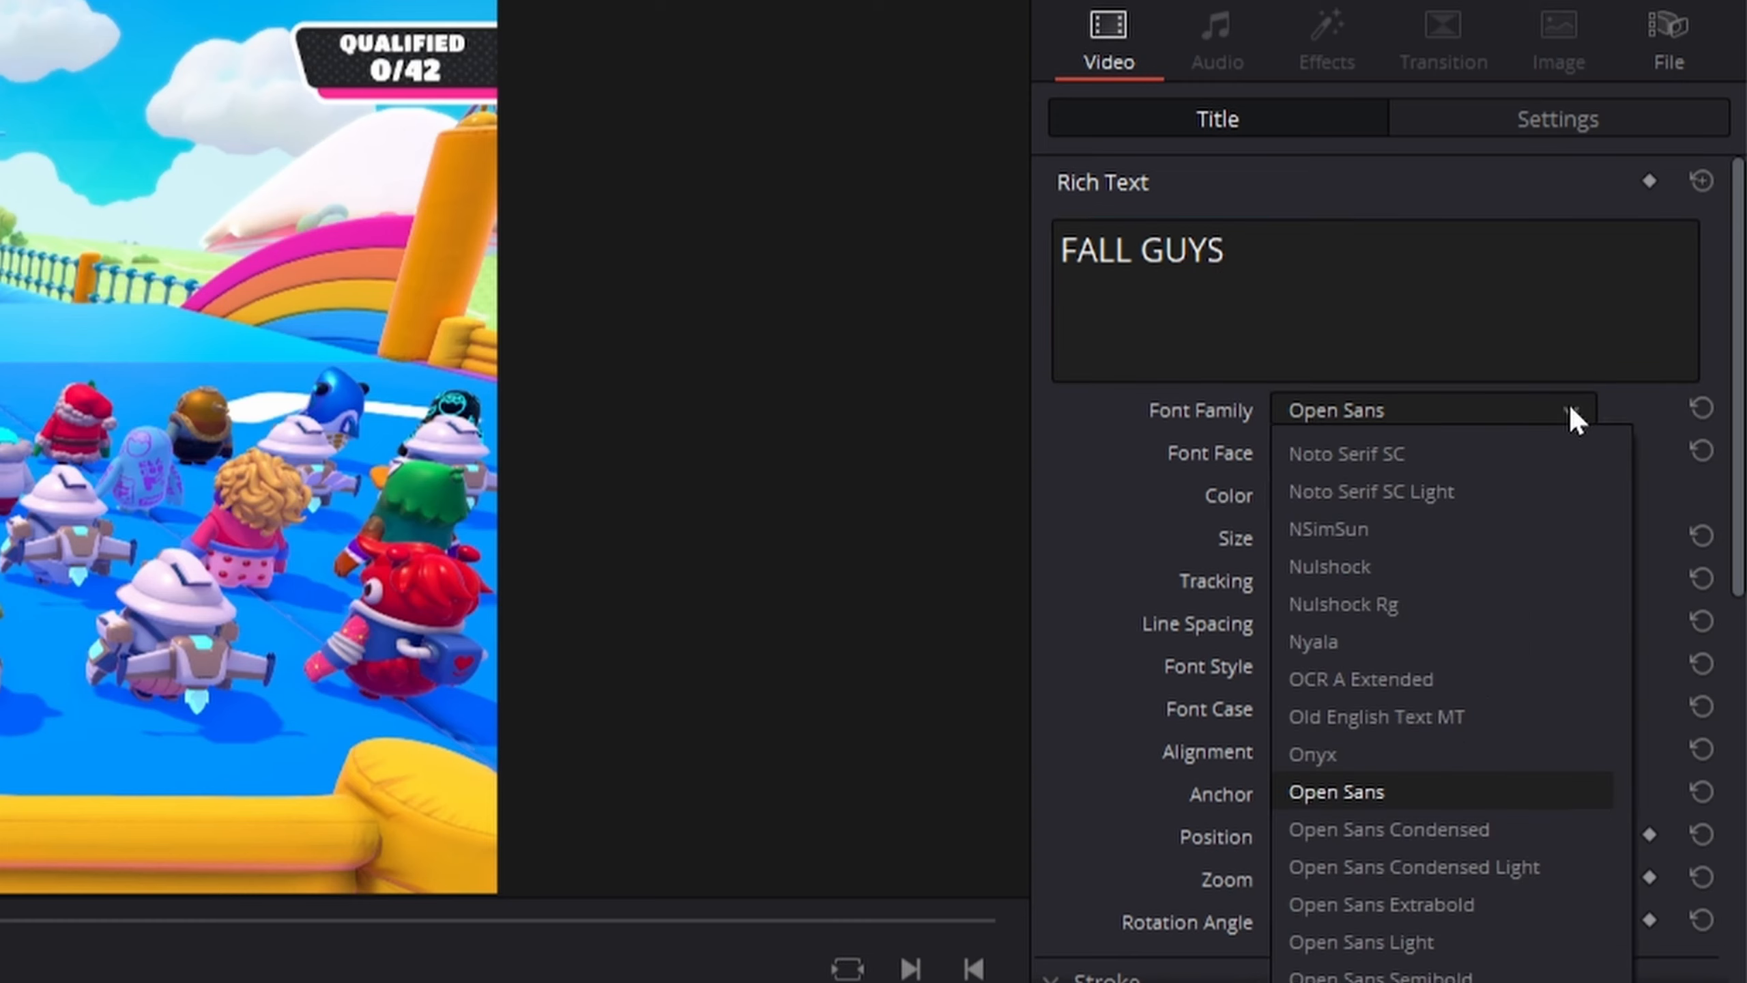
key("f")
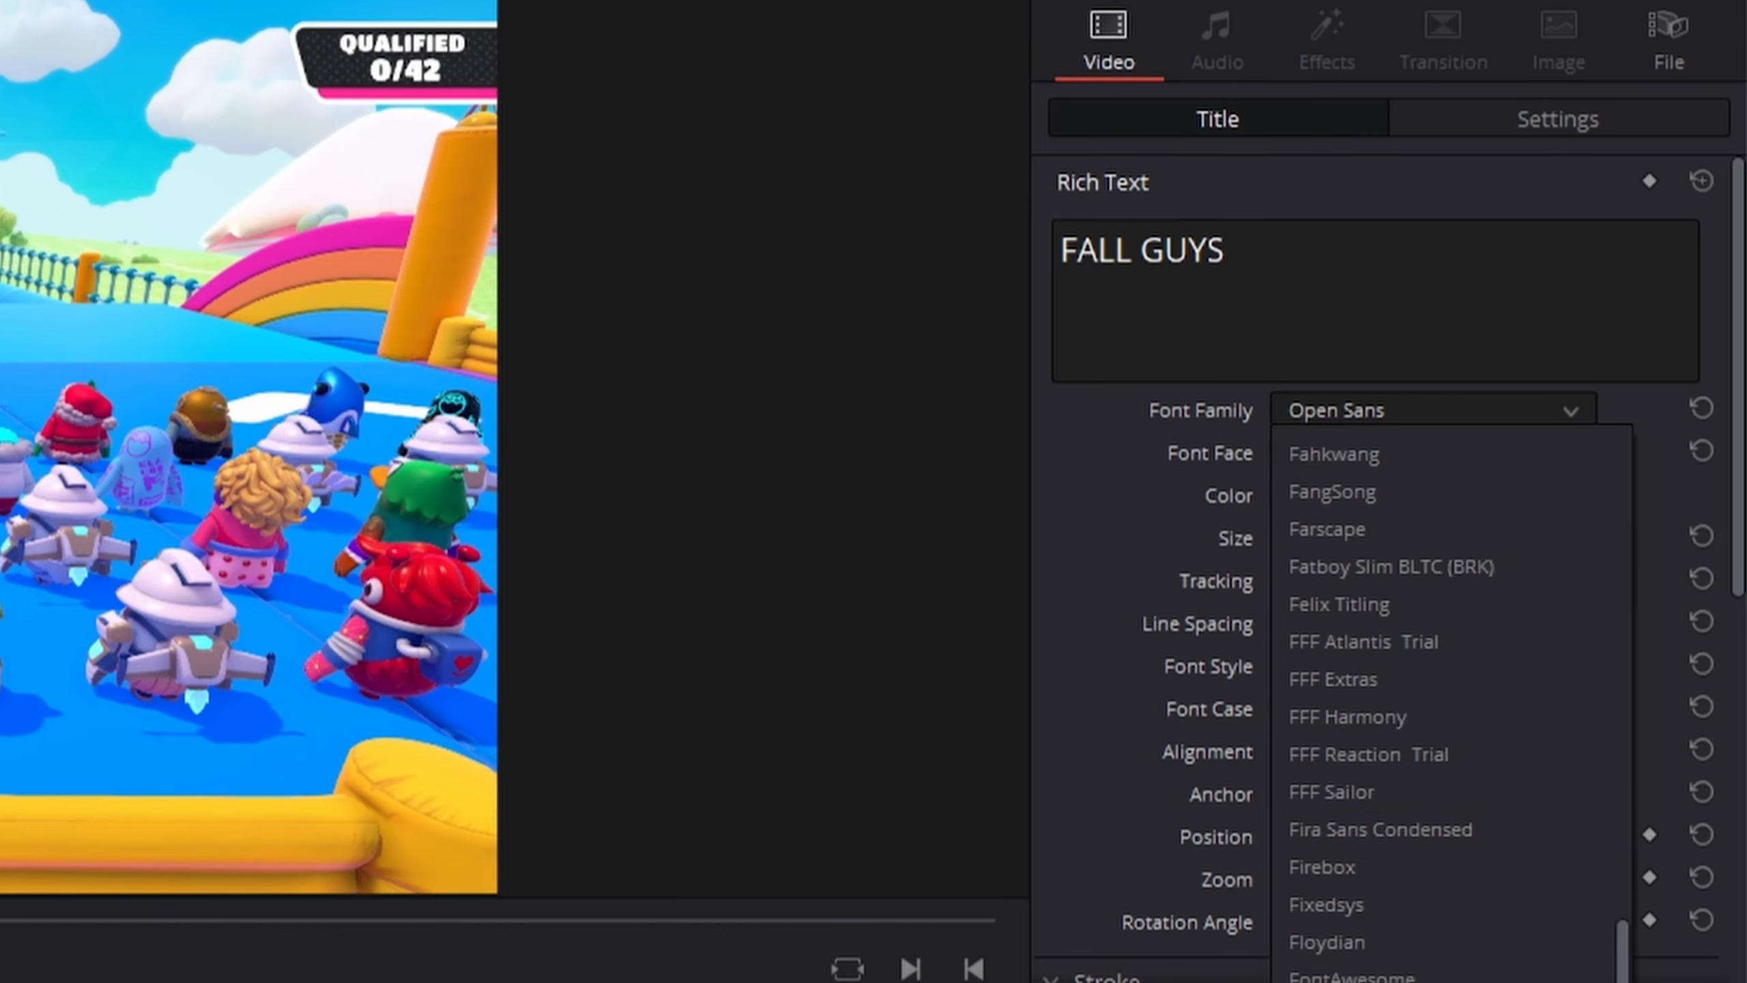
key("Return")
Set the title's background height to 0.137 and width to 0.397.
left_click_drag(1740, 318, 1724, 781)
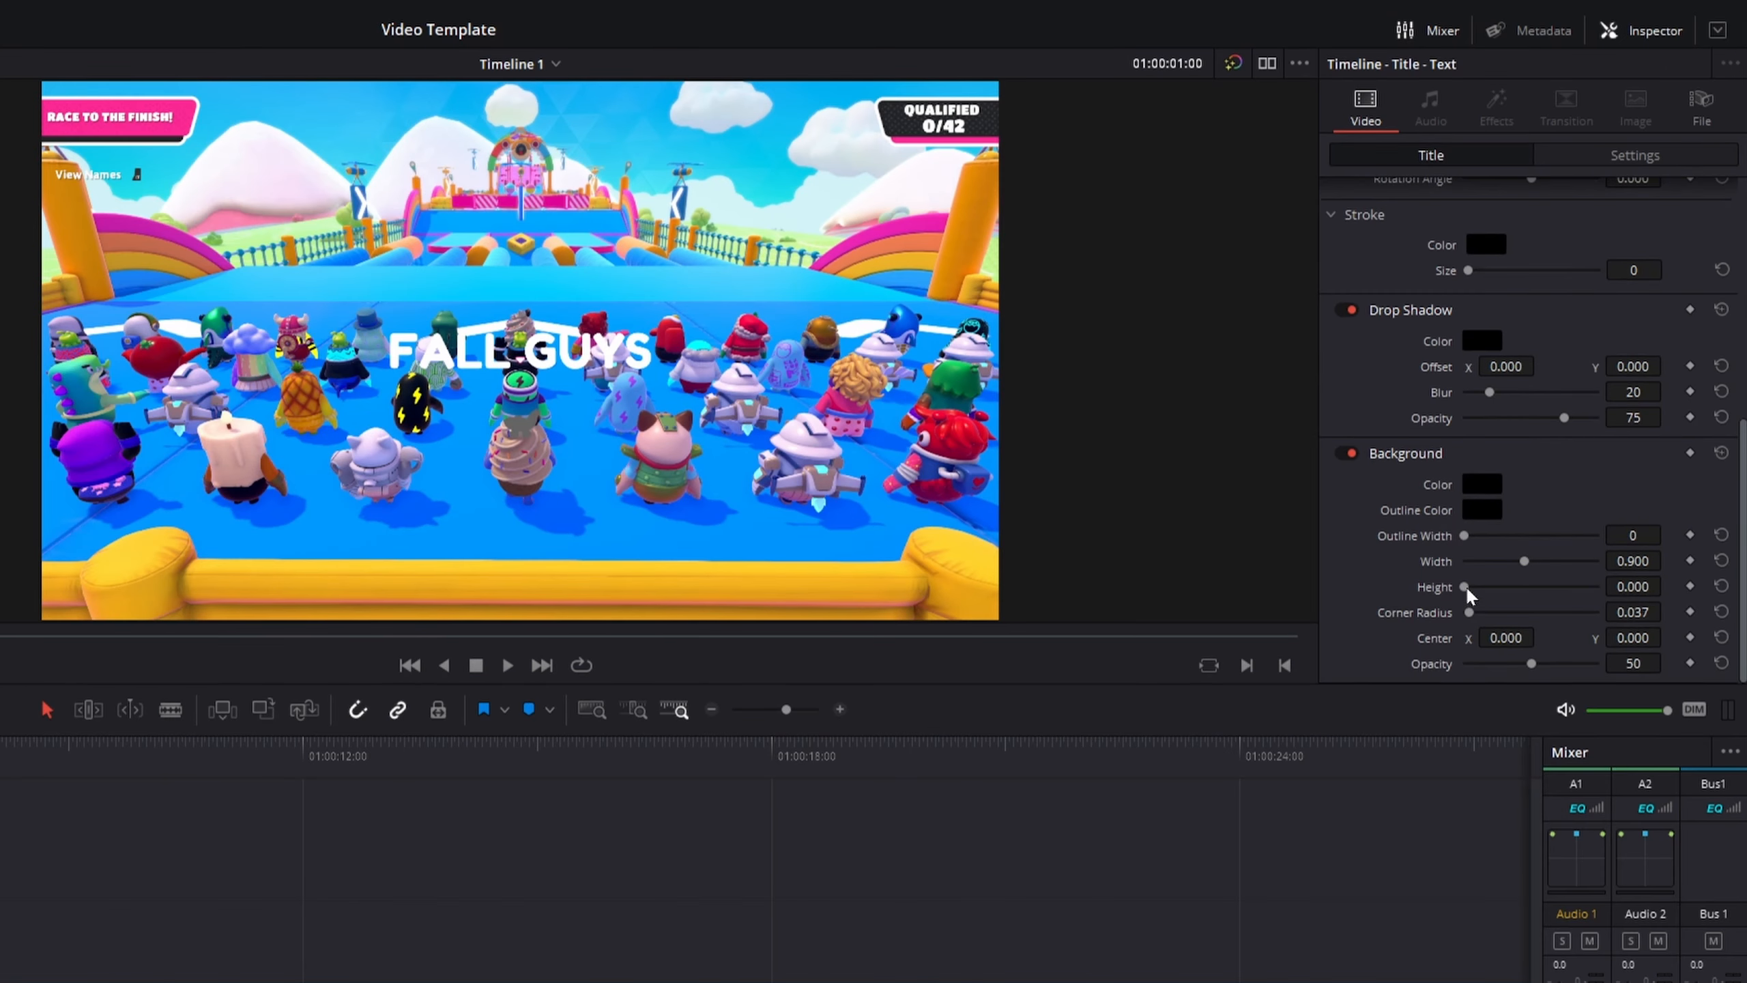
mouse_move(1466, 584)
left_mouse_down()
mouse_move(1488, 581)
mouse_move(1474, 584)
left_mouse_up()
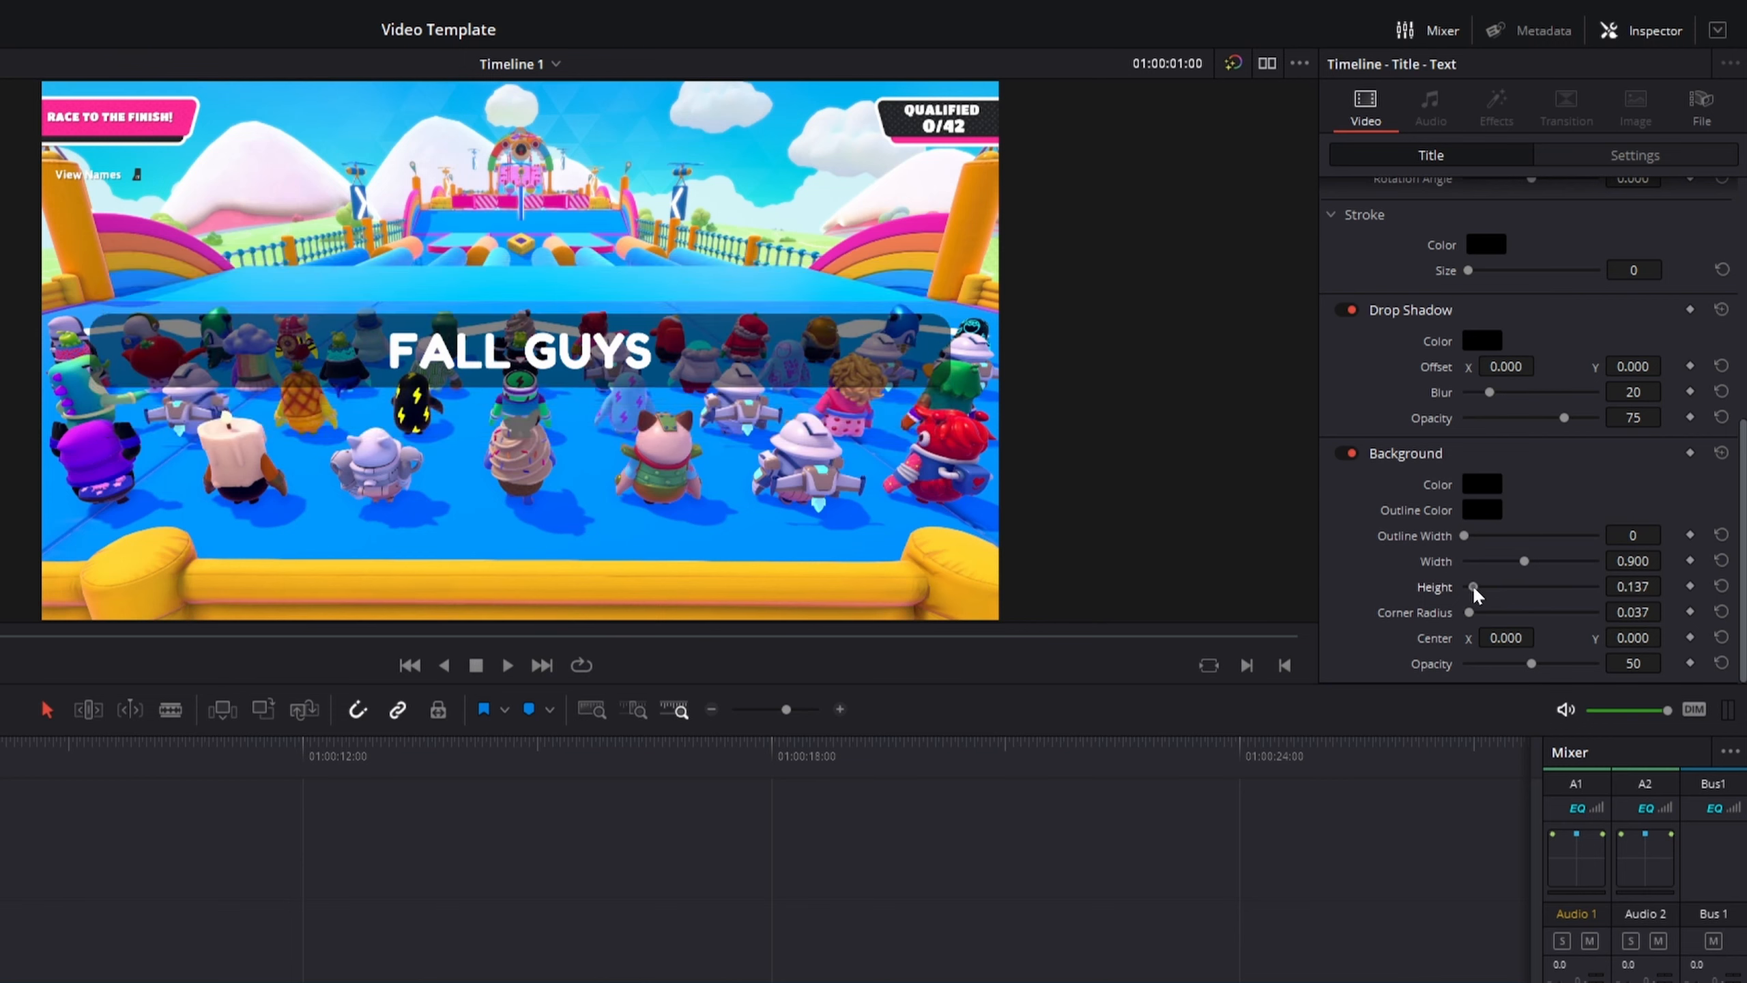
left_click_drag(1523, 558, 1491, 561)
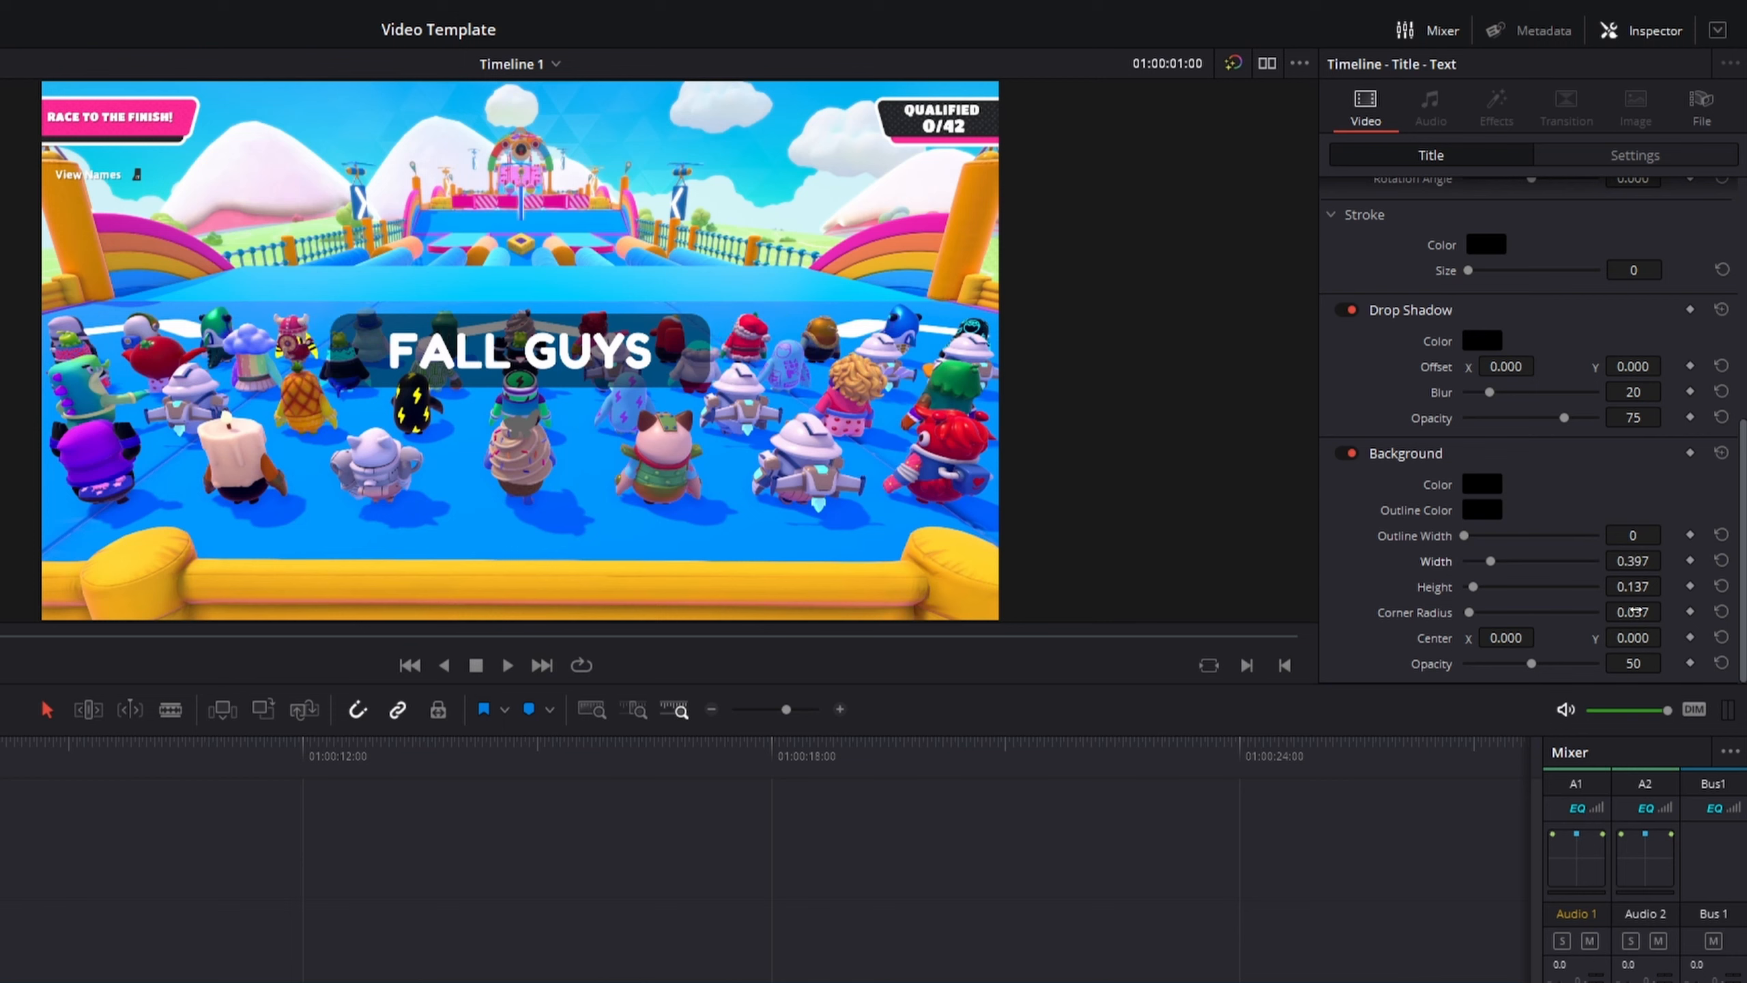
Move the FALL GUYS title to the lower-left corner with position X -698 and Y -574, and save the project.
scroll(1719, 447, "up", 6)
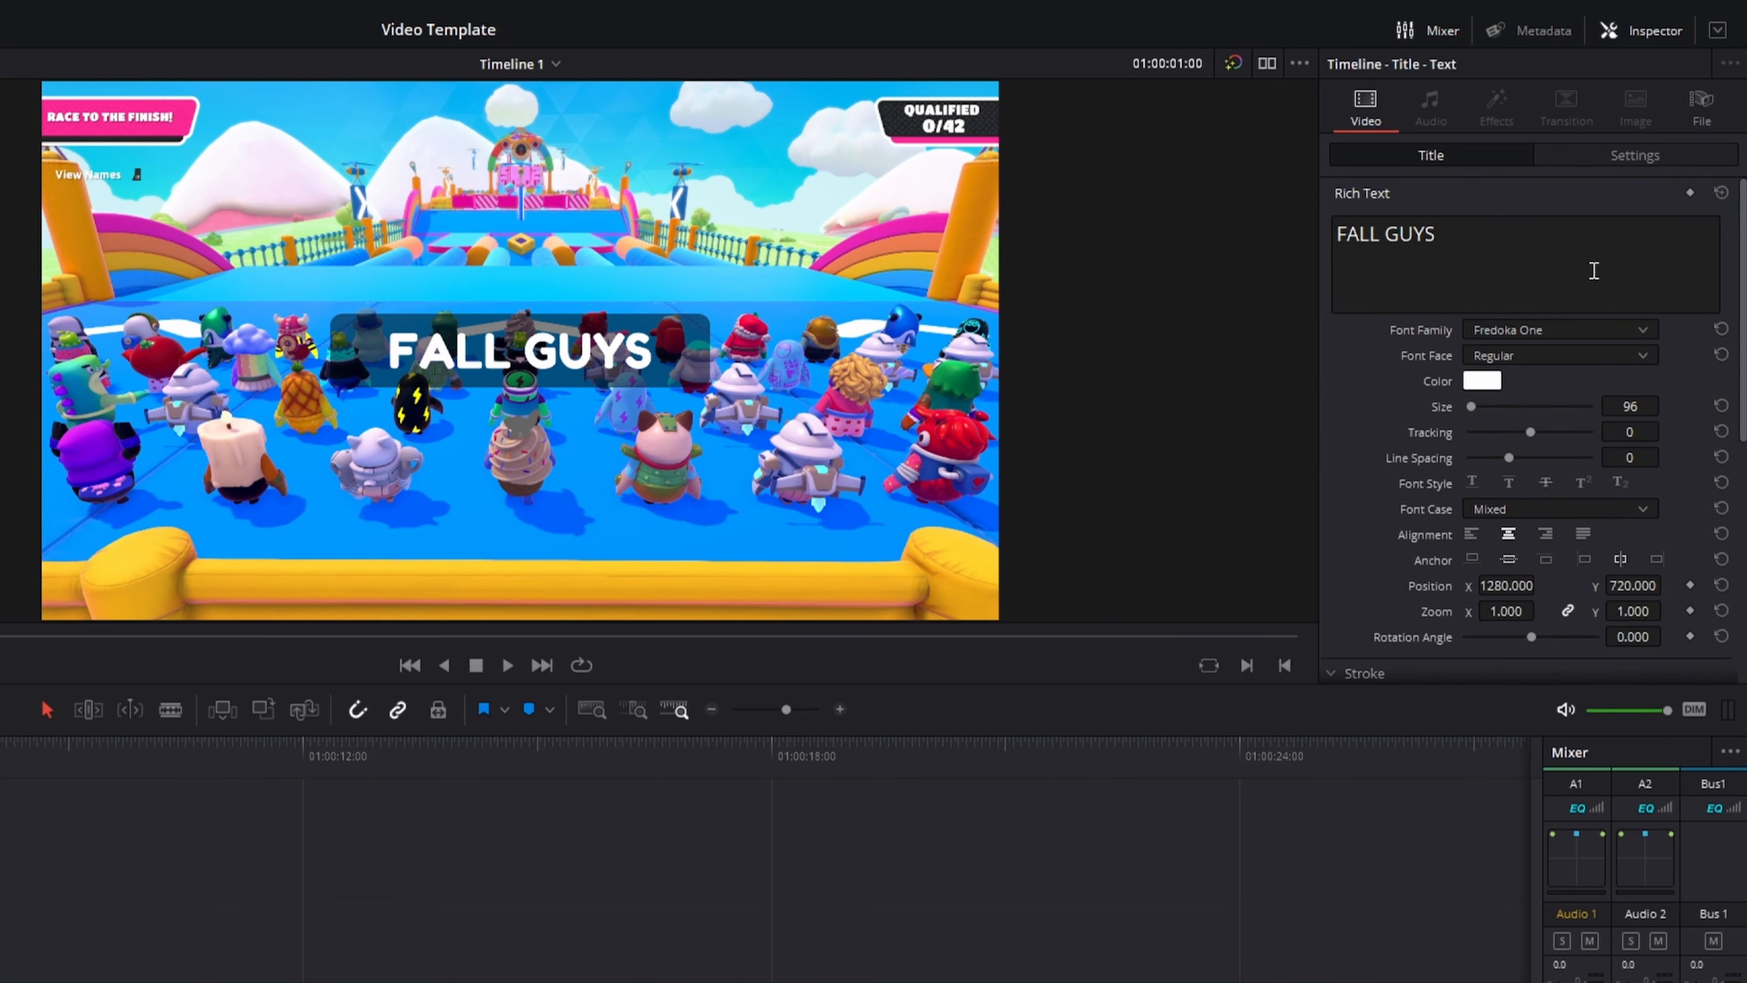
left_click(1624, 154)
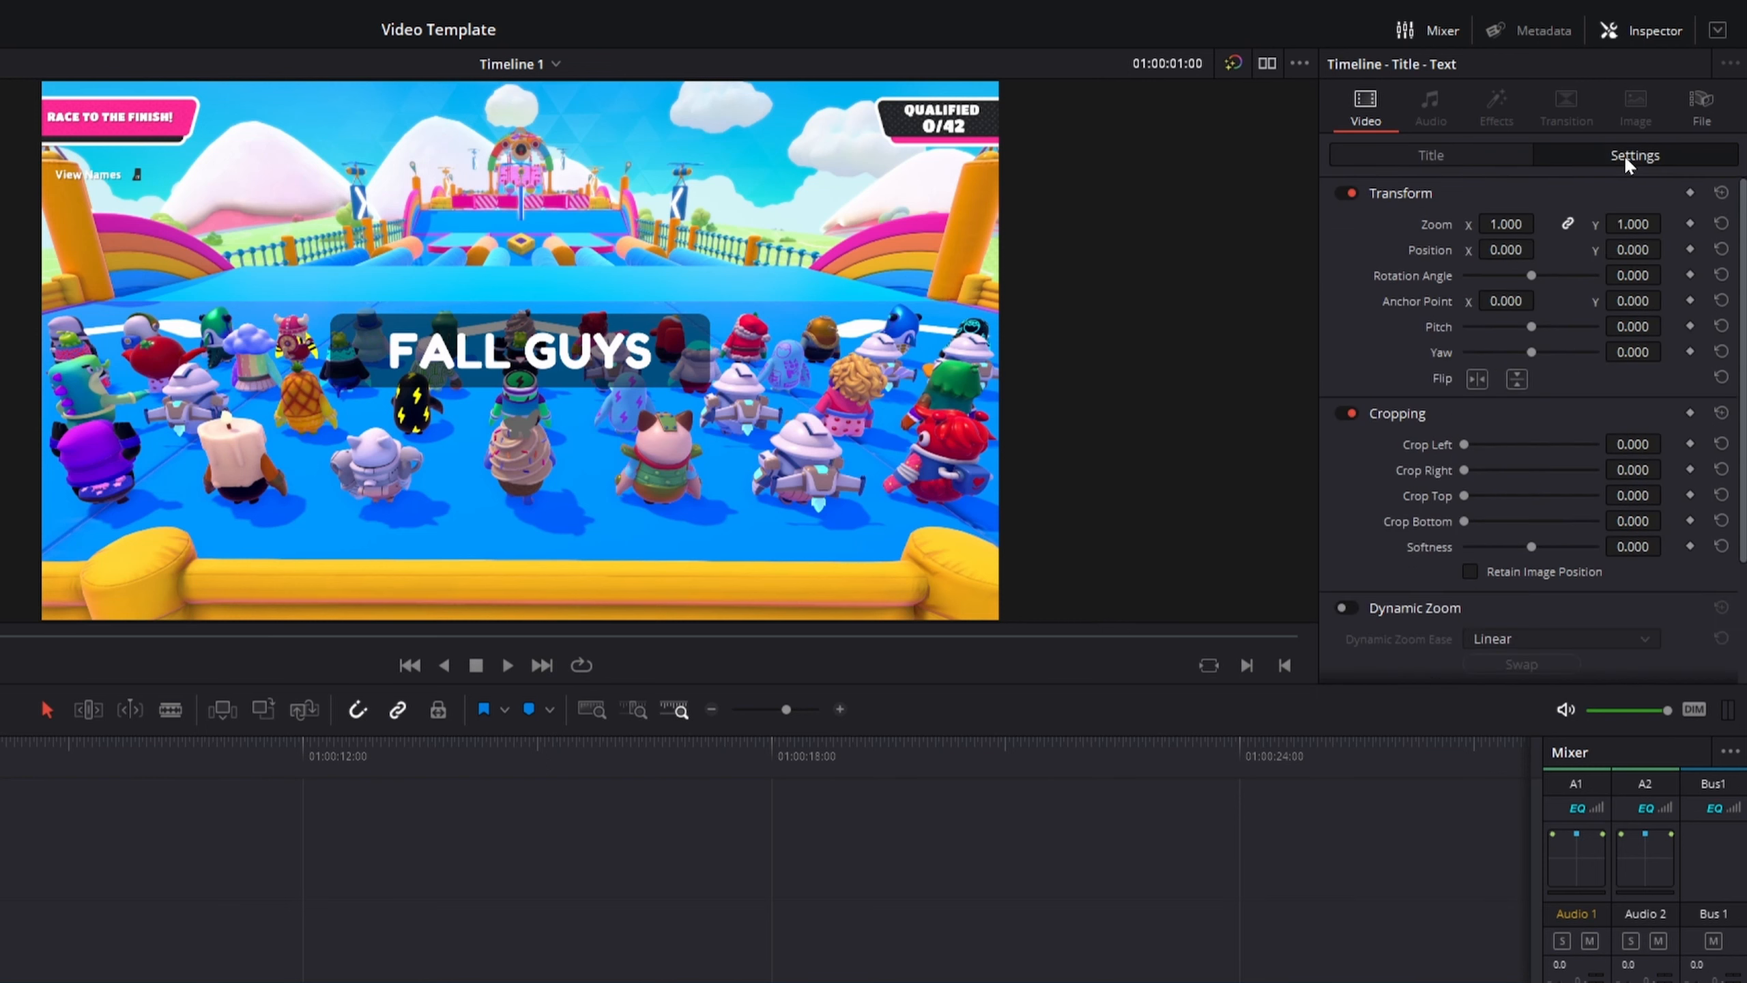
left_click_drag(1522, 250, 1452, 249)
left_click_drag(1633, 250, 1545, 250)
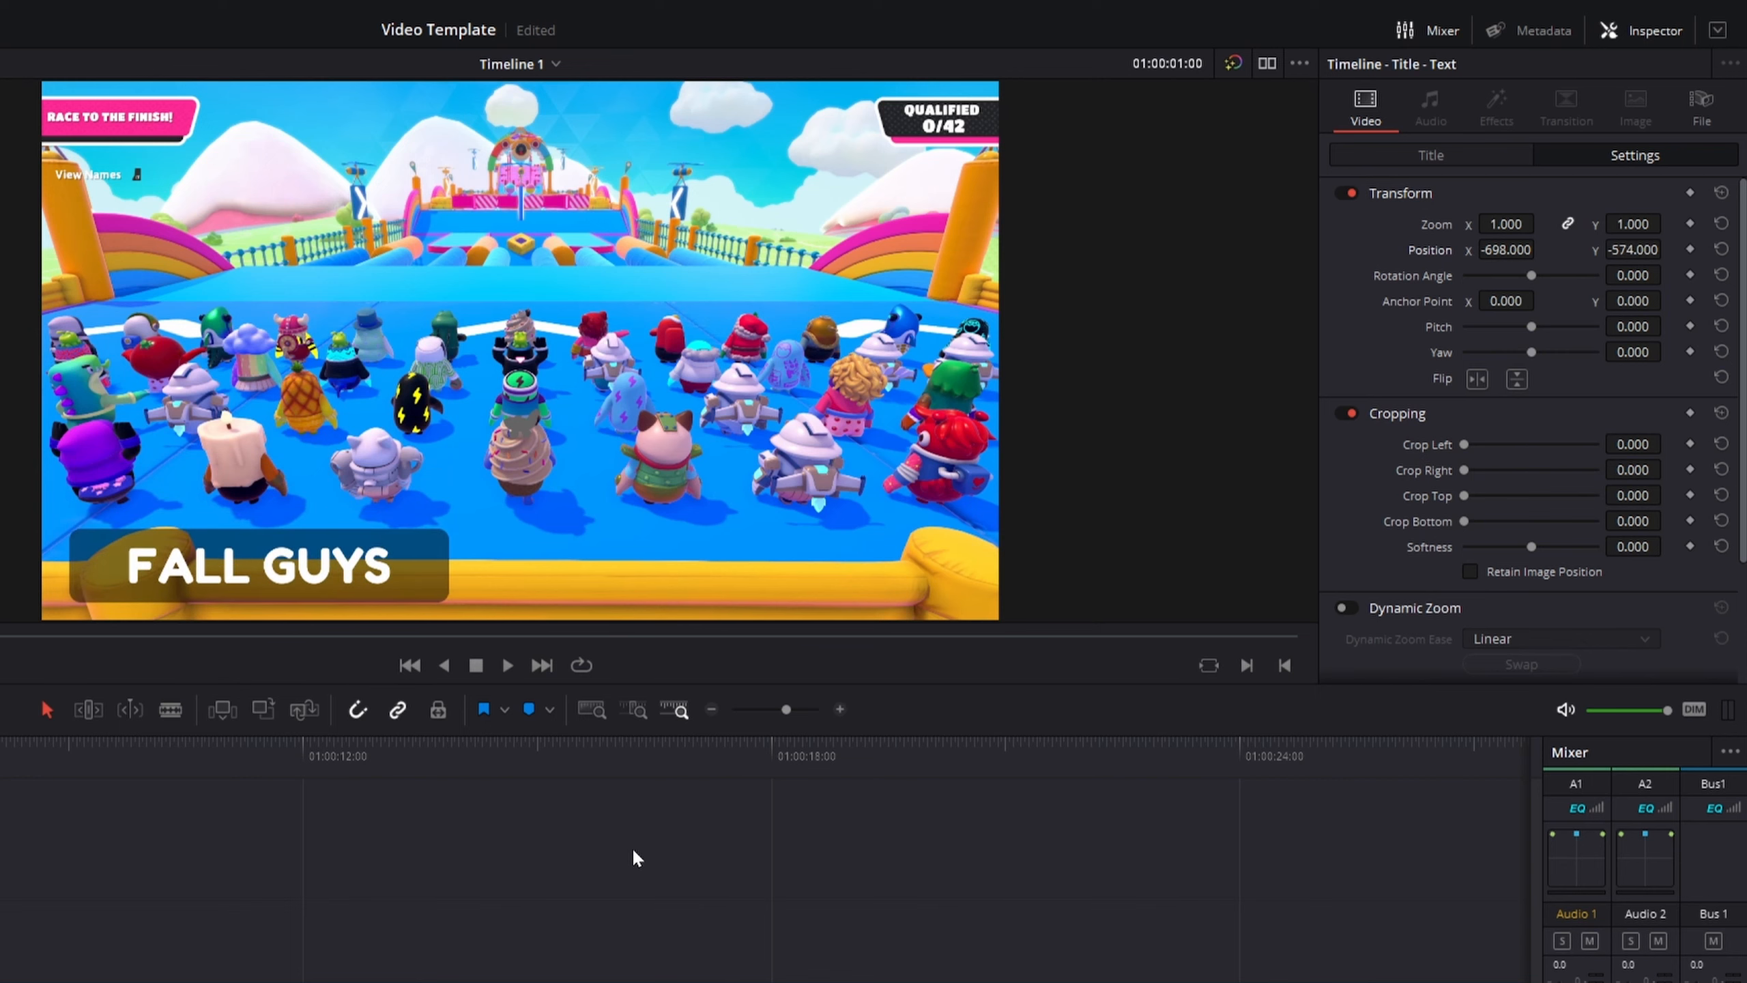
key("ctrl+s")
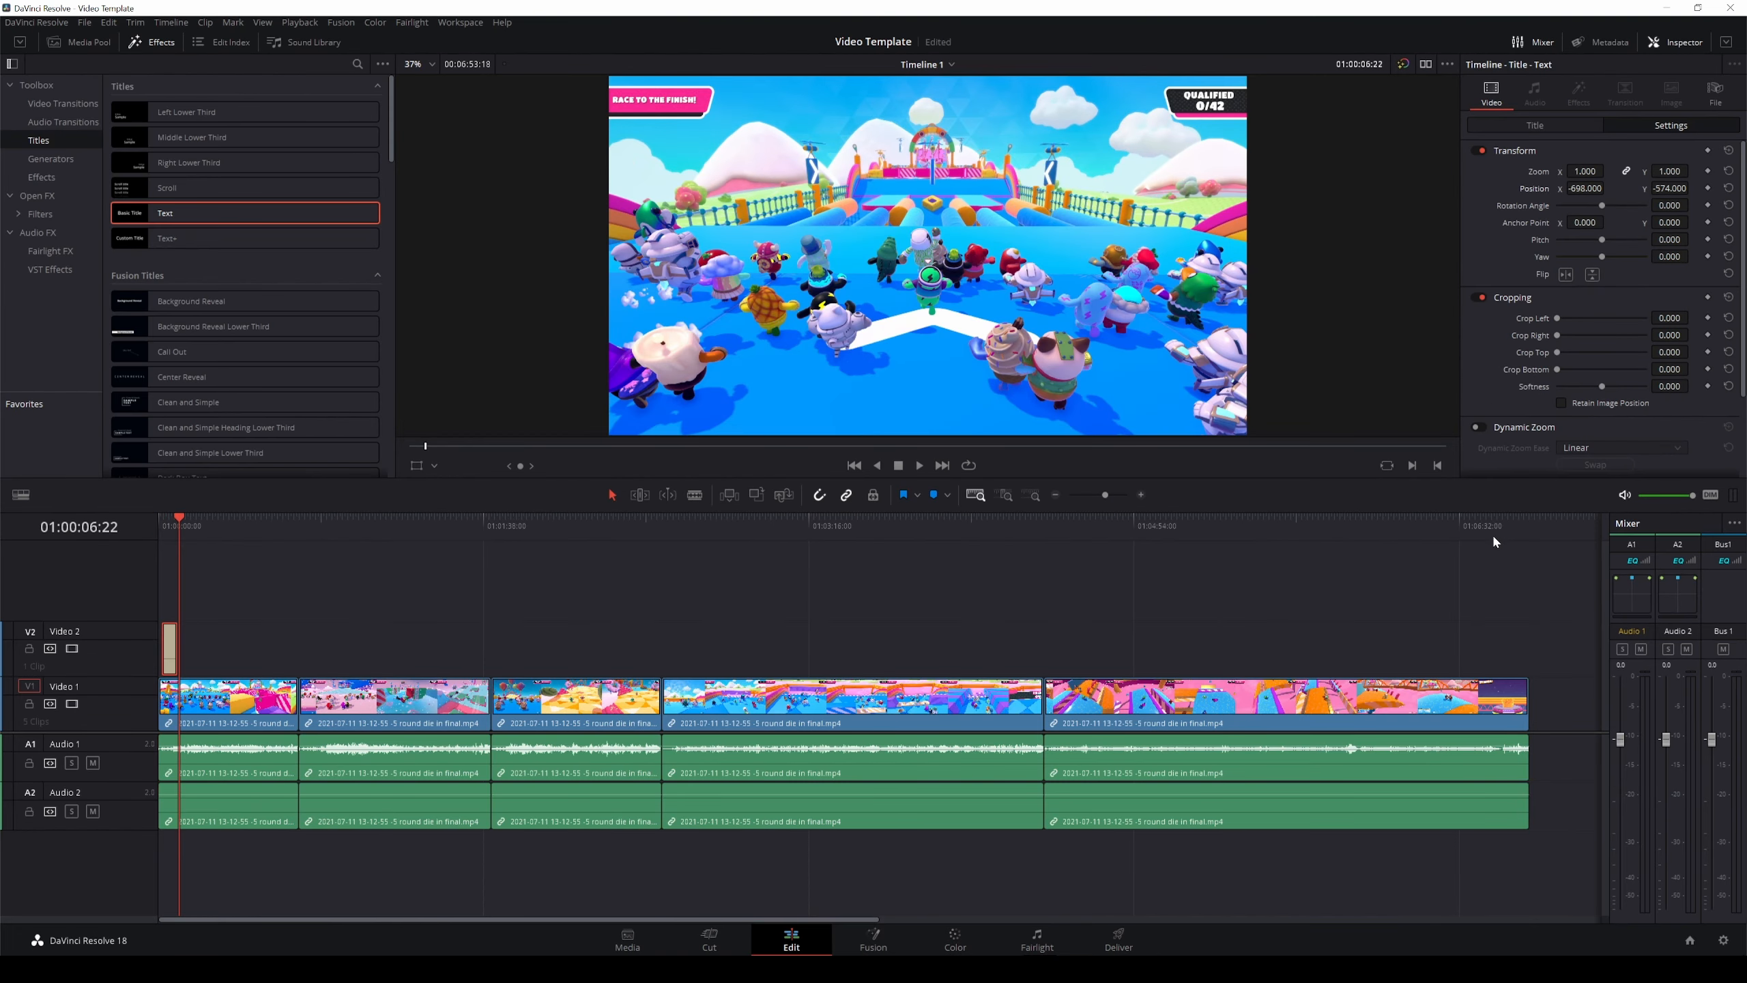
Place a Scroll title on the second video track near the end of the timeline.
left_click(1528, 526)
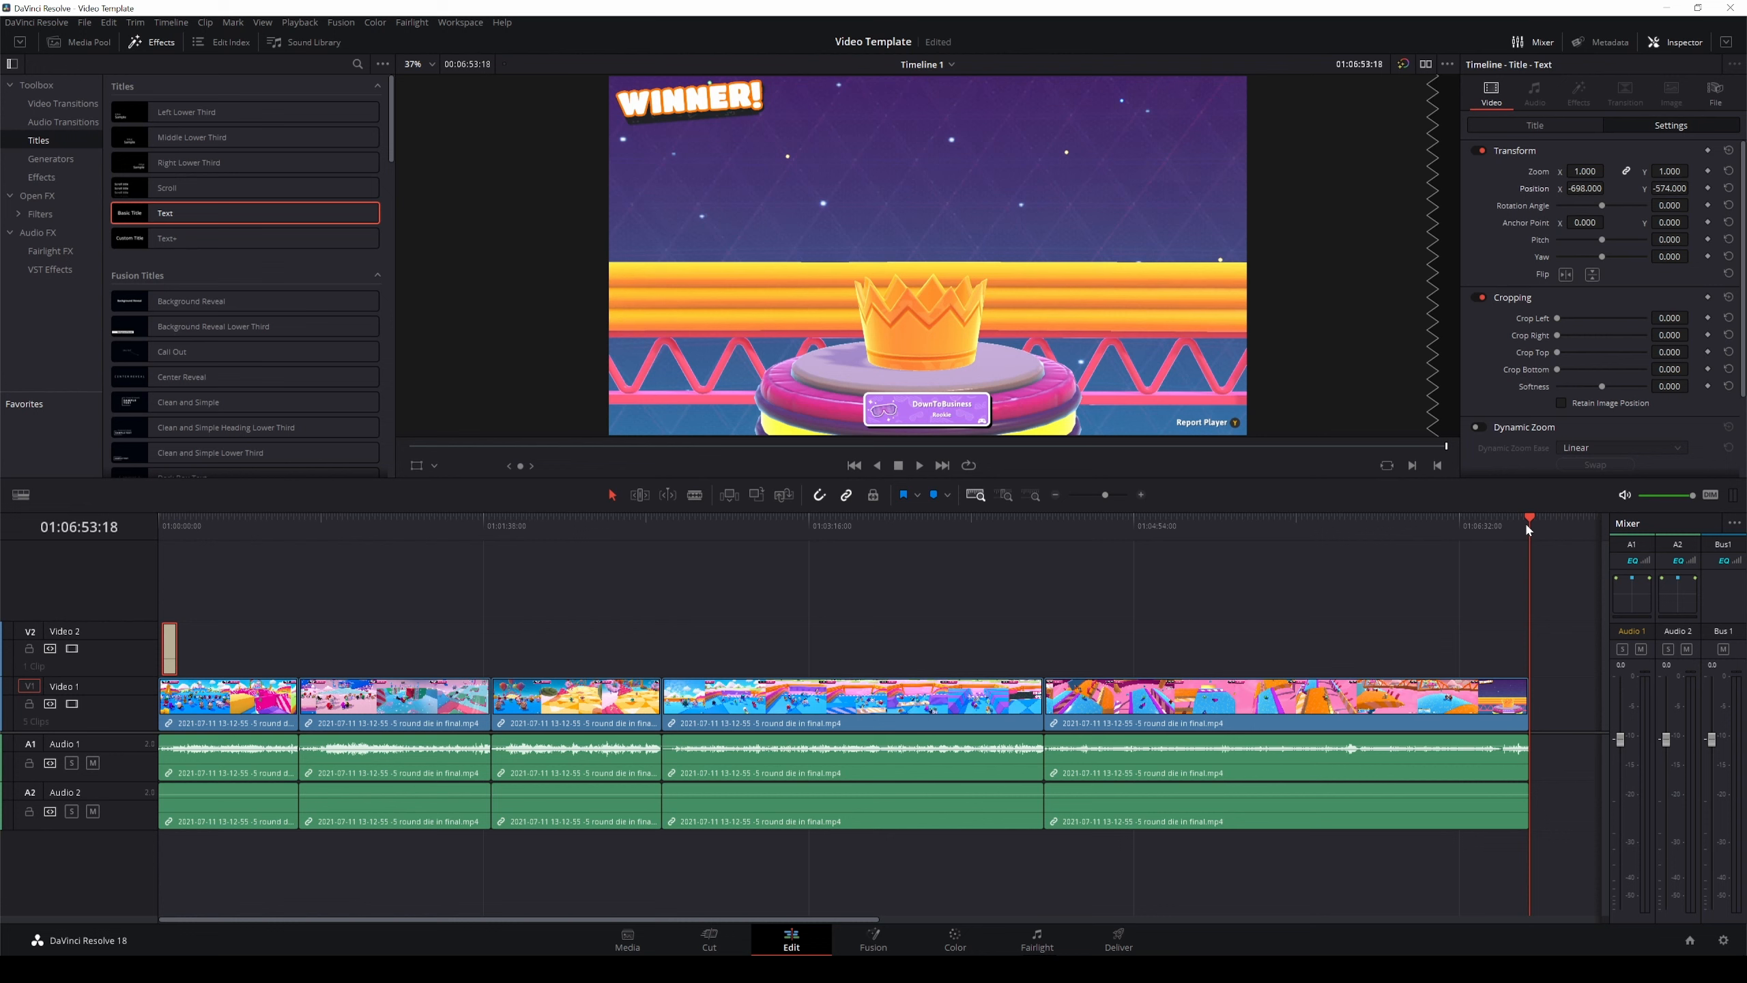
key("shift+Left")
key("shift+Left")
key("shift+Left")
key("shift+Left")
key("shift+Left")
key("shift+Left")
key("shift+Left")
key("shift+Left")
key("shift+Left")
key("shift+Left")
key("shift+Left")
key("shift+Left")
key("shift+Left")
key("shift+Left")
key("shift+Left")
key("shift+Left")
key("shift+Left")
key("shift+Left")
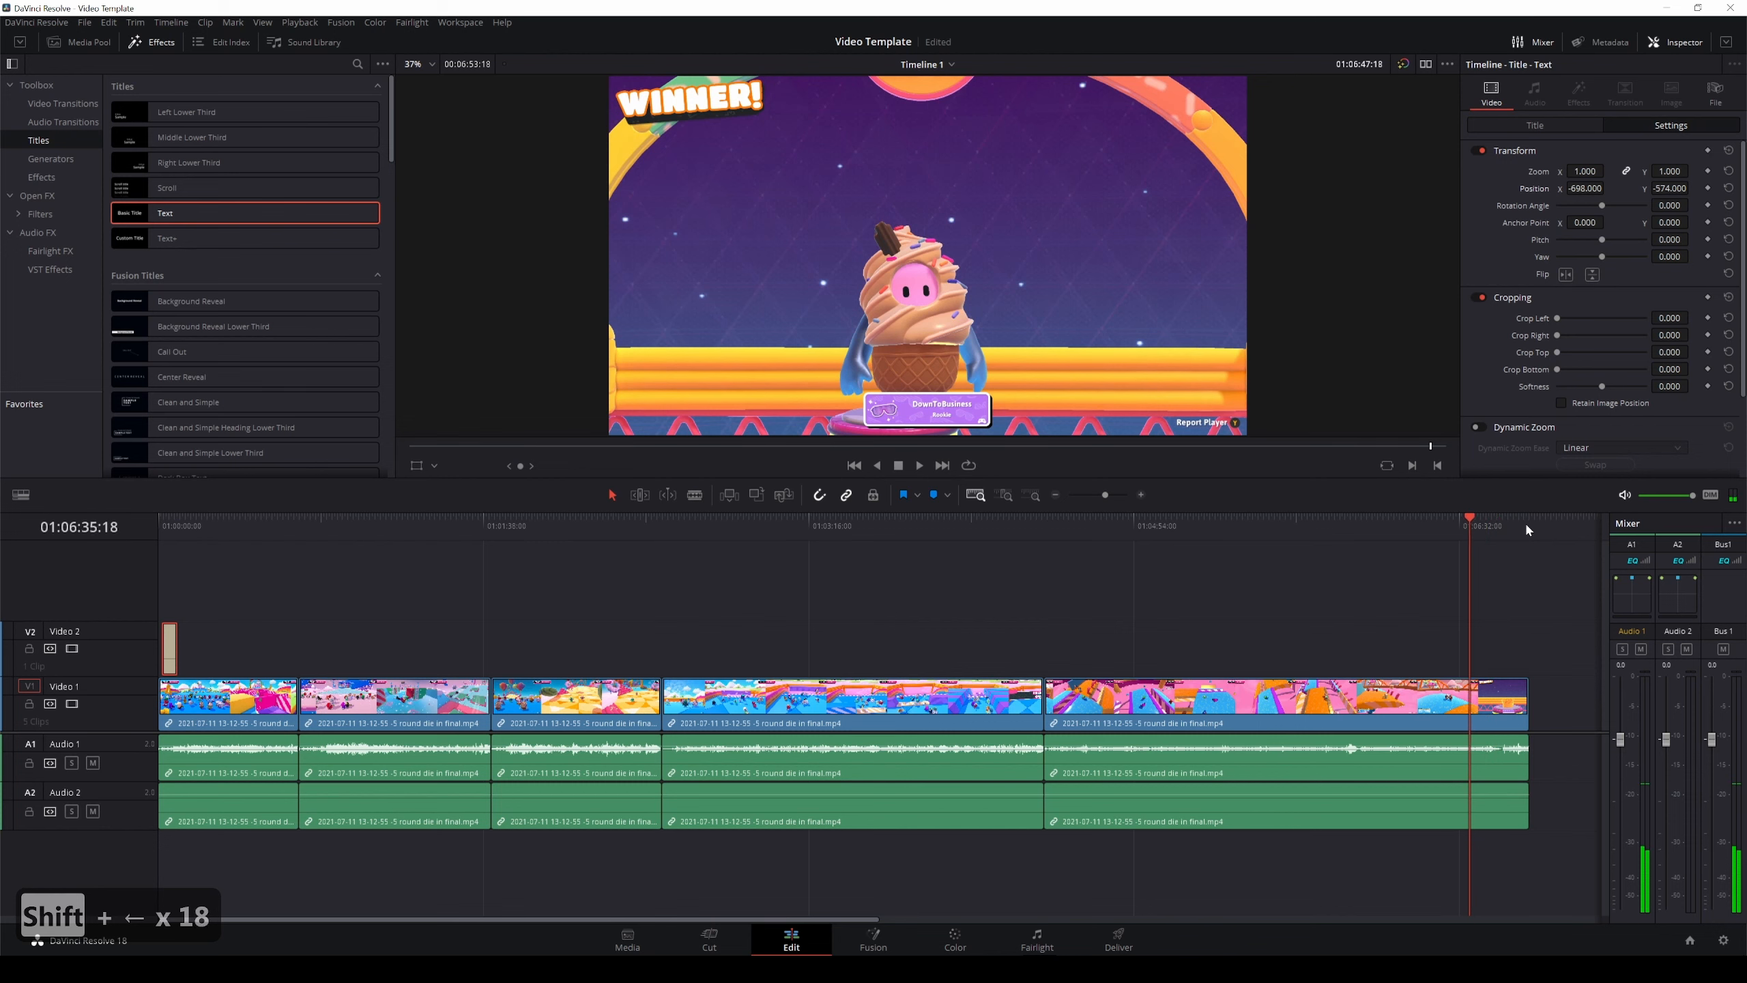
key("shift+Left")
key("shift+Left")
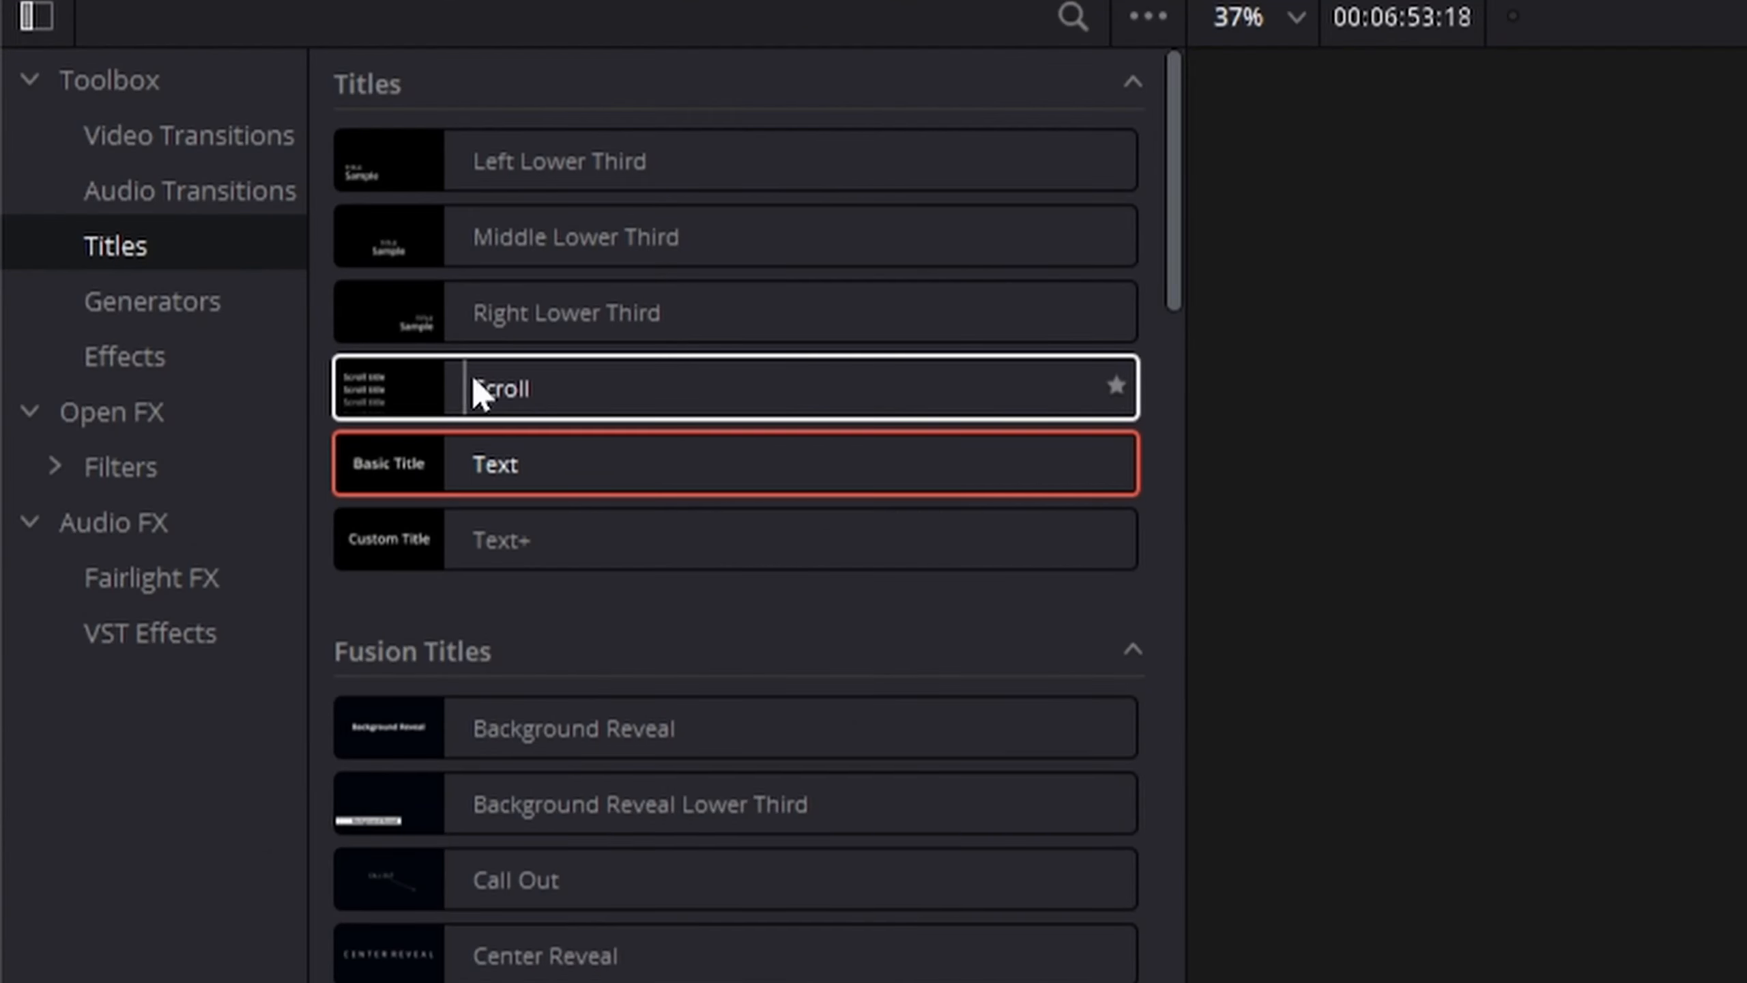
left_click_drag(169, 185, 1466, 679)
Replace the scroll title's text with "Thanks for watching" and "Please Like & Subscribe" on two lines.
left_click(1539, 124)
left_click(1551, 191)
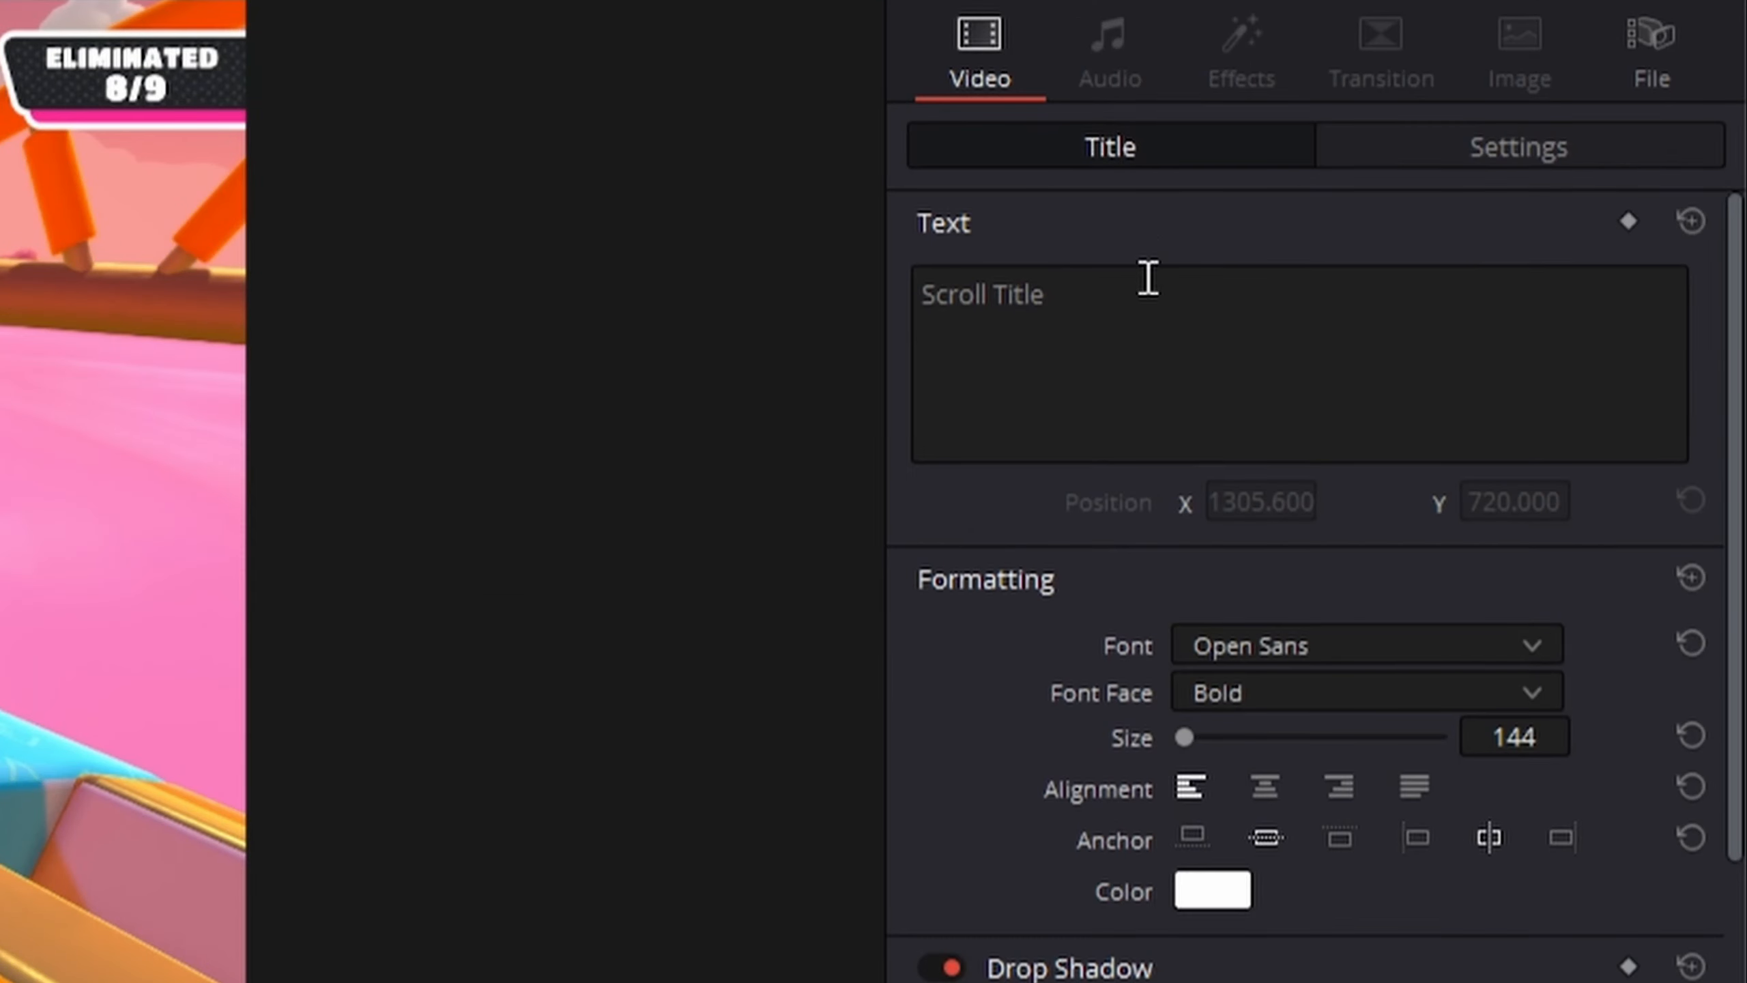
key("ctrl+a")
type("Thanks for watching")
key("Return")
type("Plea")
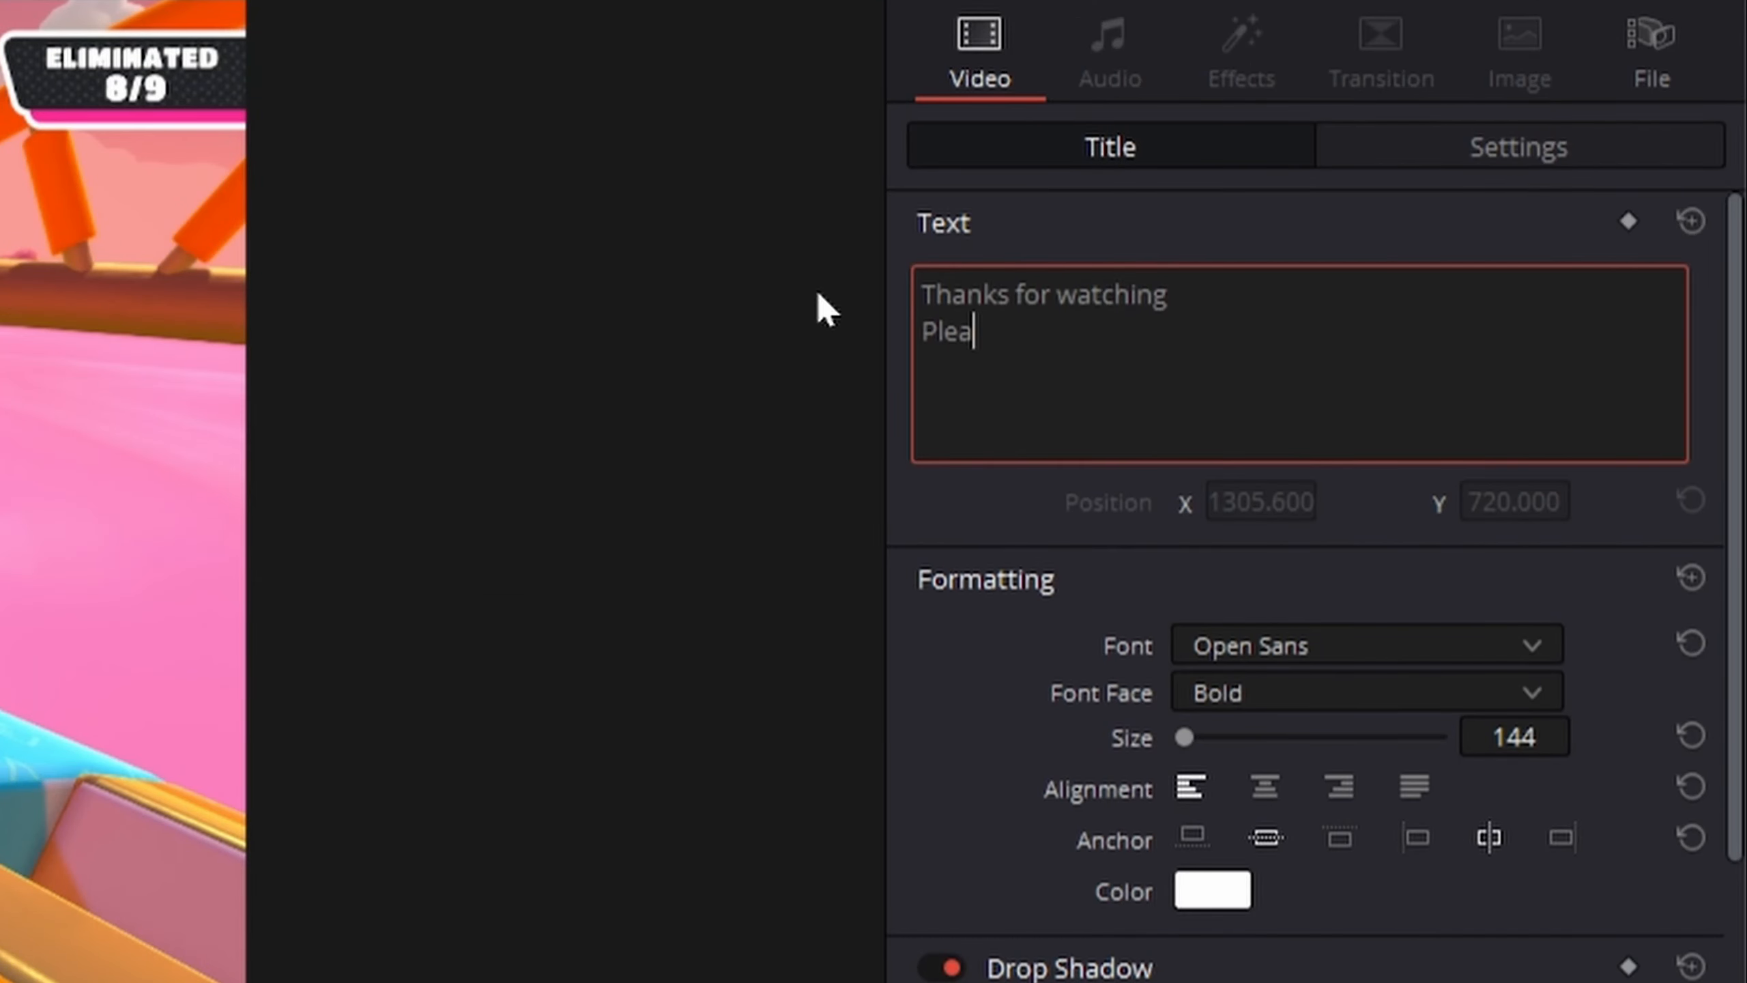
type("se Like & Subscribe")
Center-align the end title's text and set its drop shadow offset to X 20 and Y -10.
key("ctrl+a")
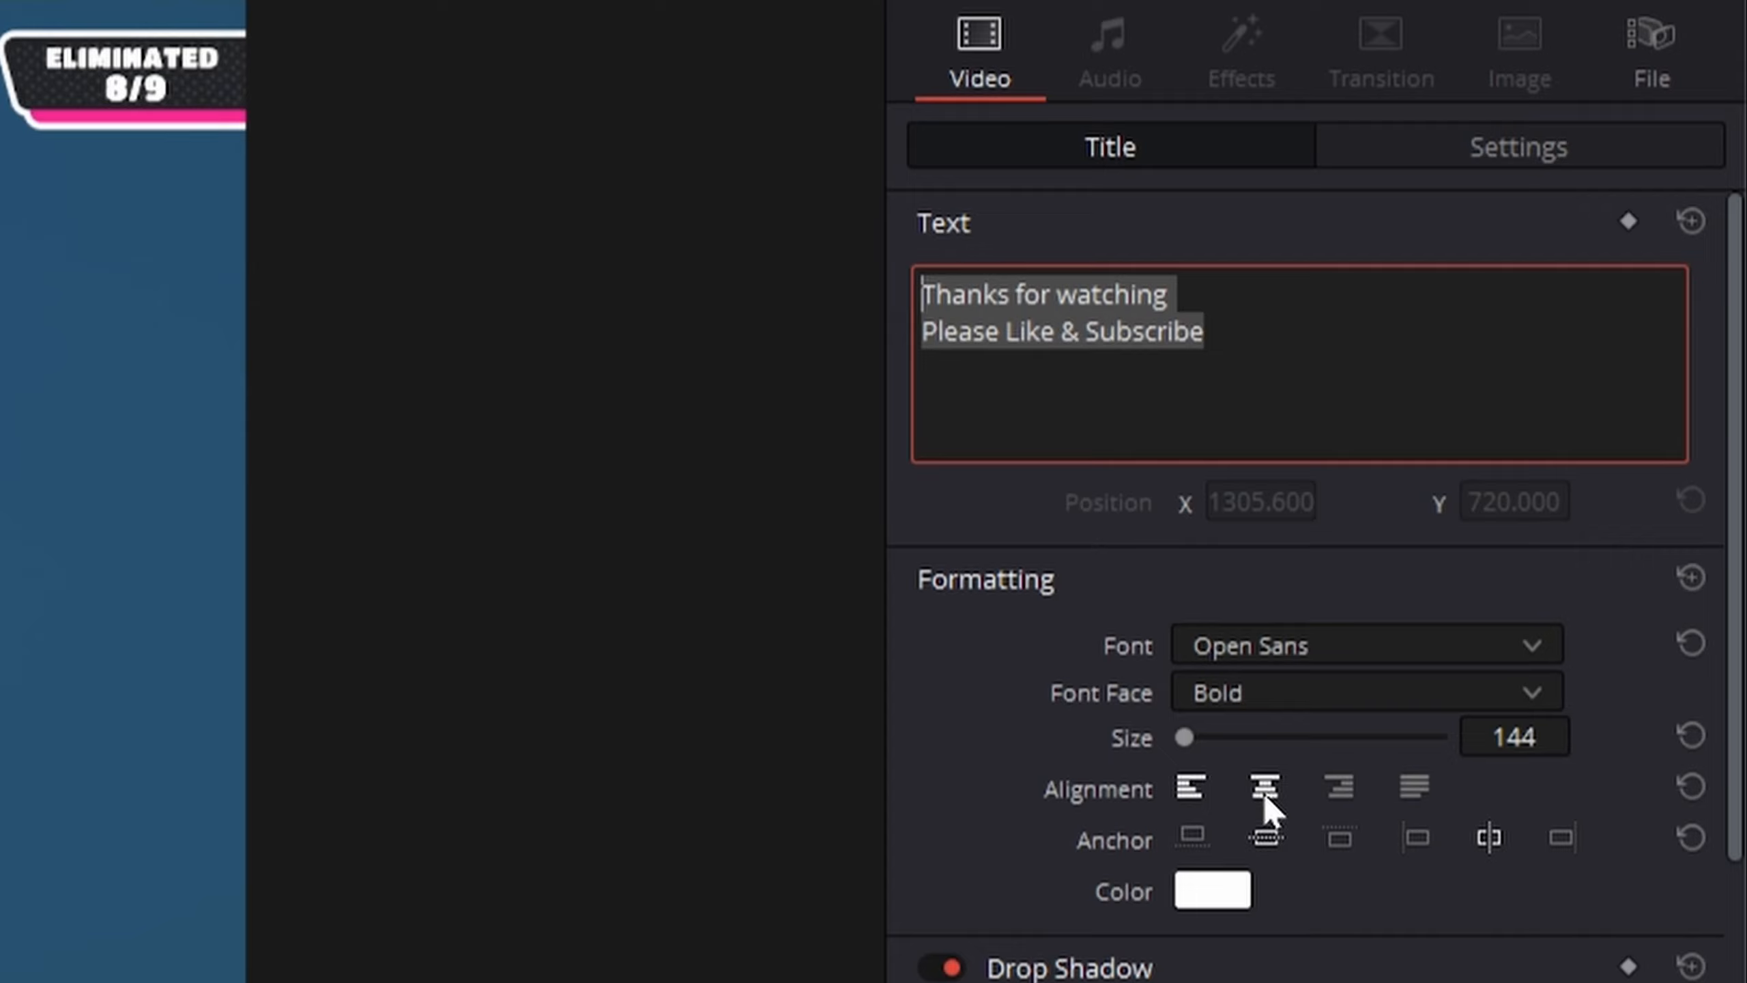
left_click(1264, 793)
scroll(1264, 792, "down", 5)
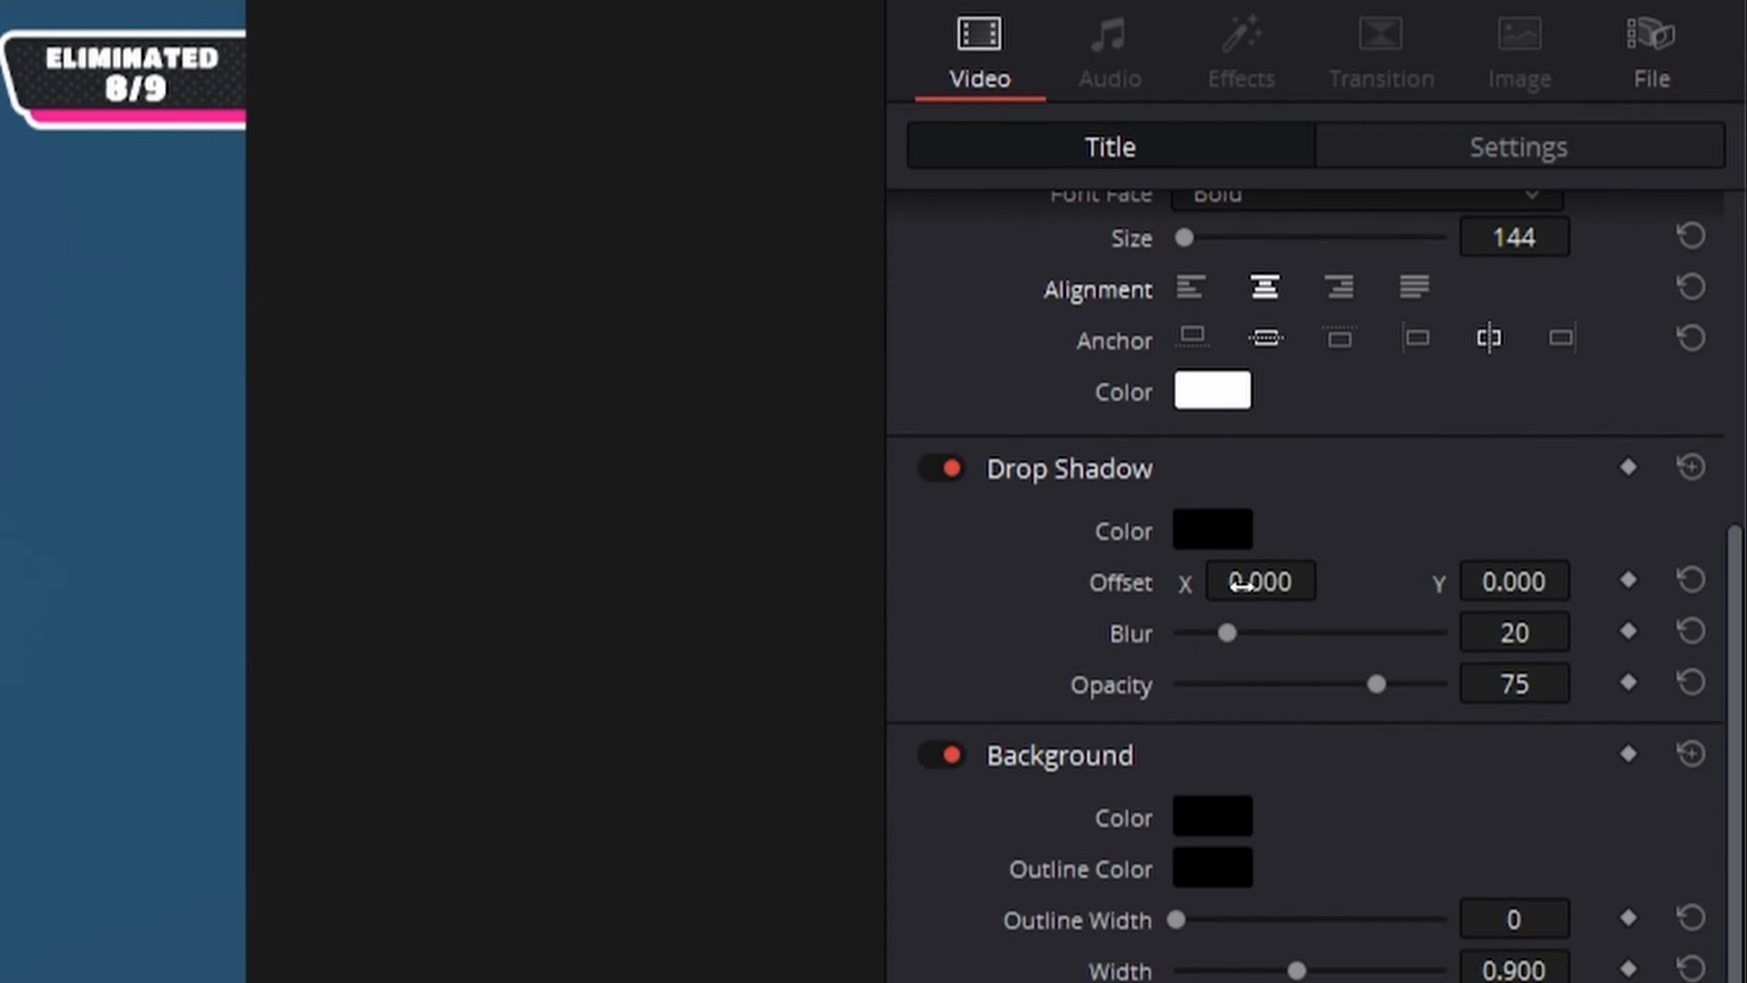
left_click_drag(1253, 580, 1330, 578)
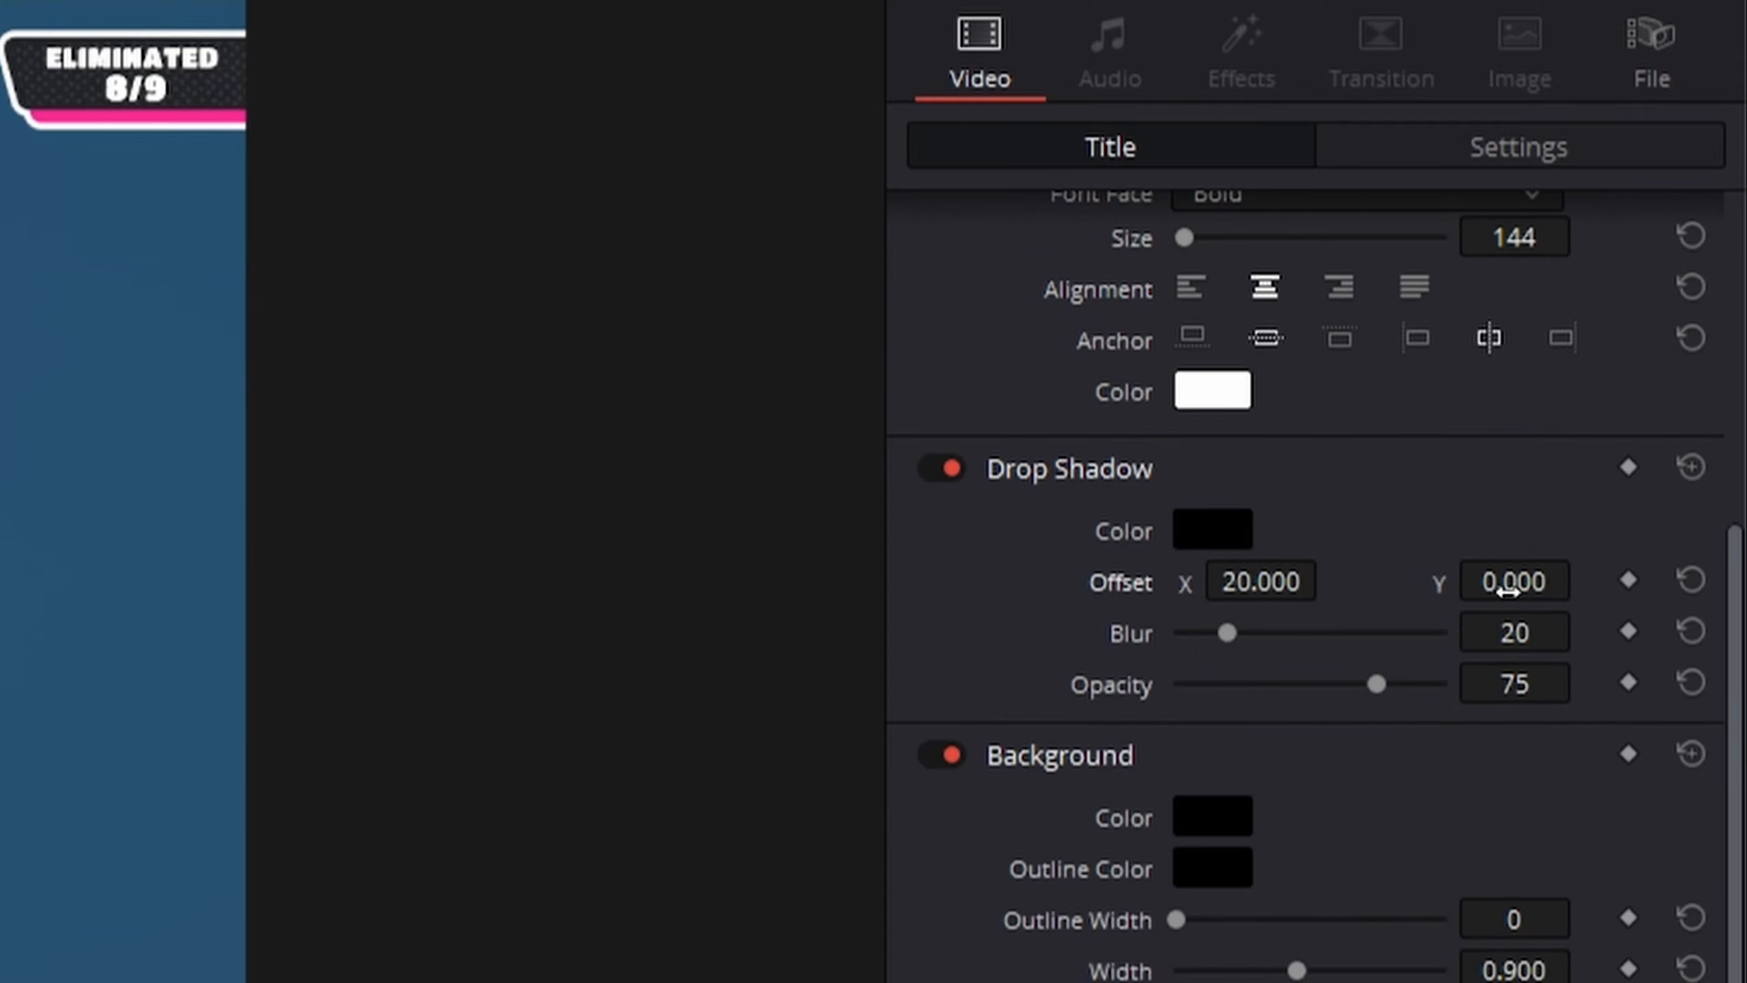
left_click_drag(1501, 580, 1583, 576)
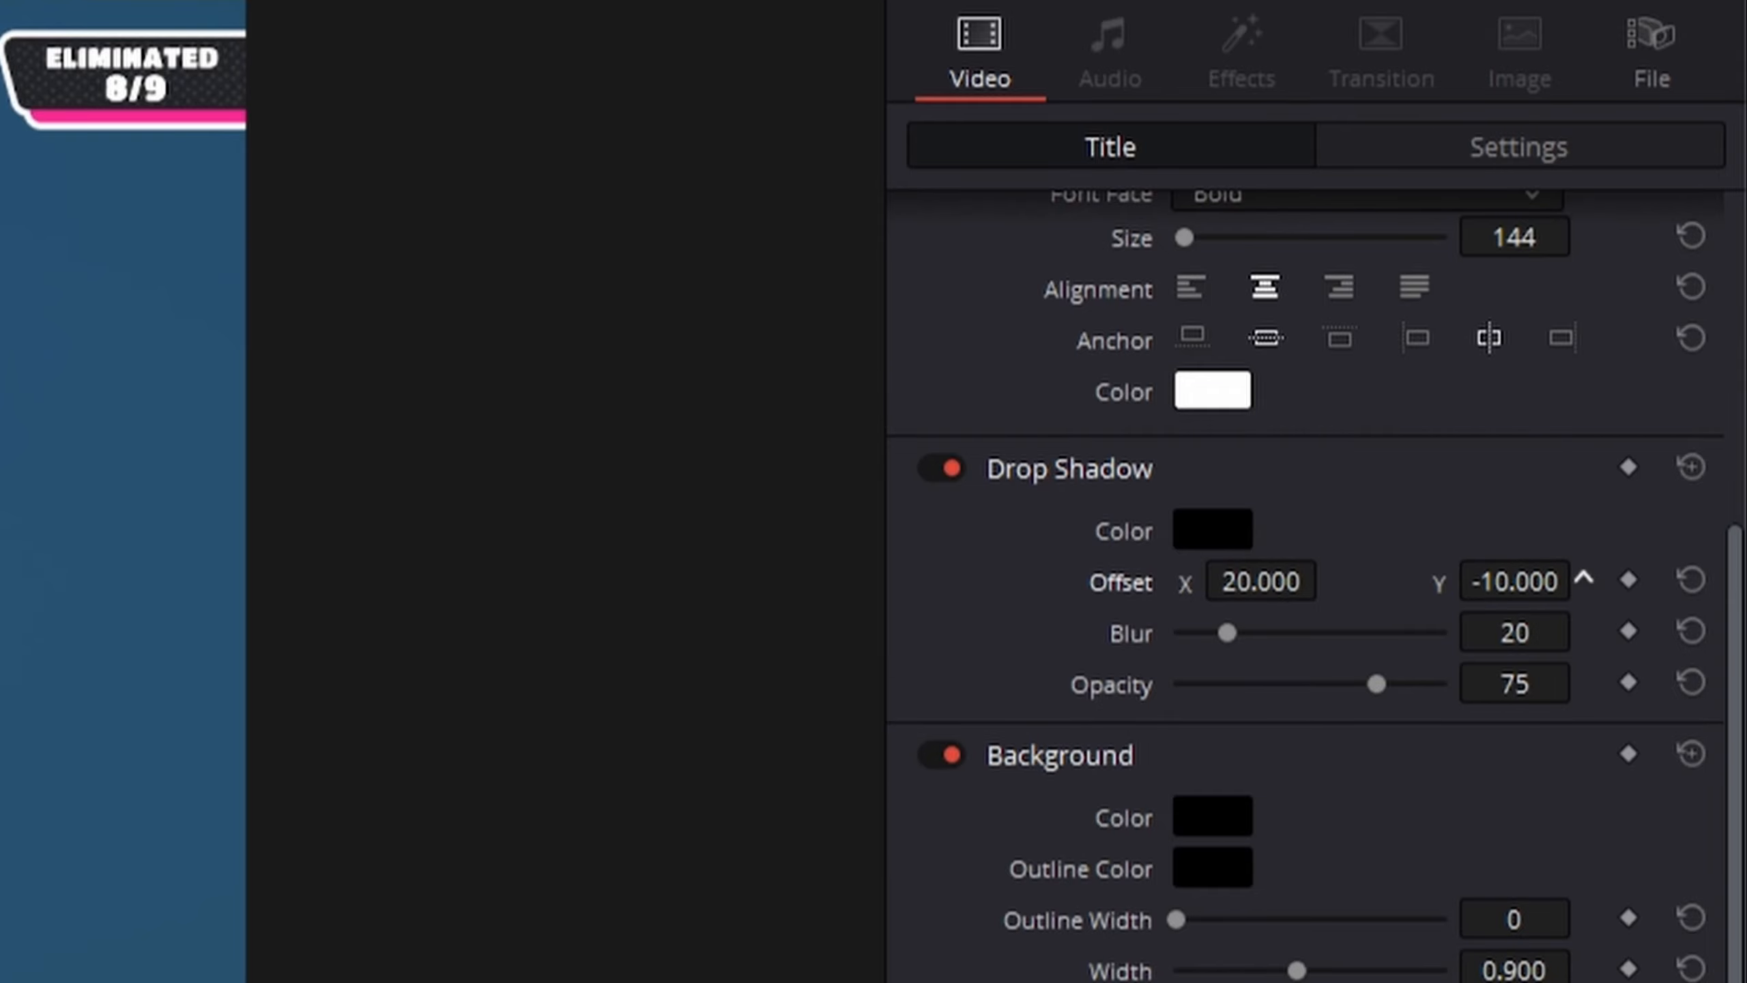
Change the end title's font to Fredoka One.
scroll(1583, 578, "up", 4)
left_click(1546, 522)
type("fre")
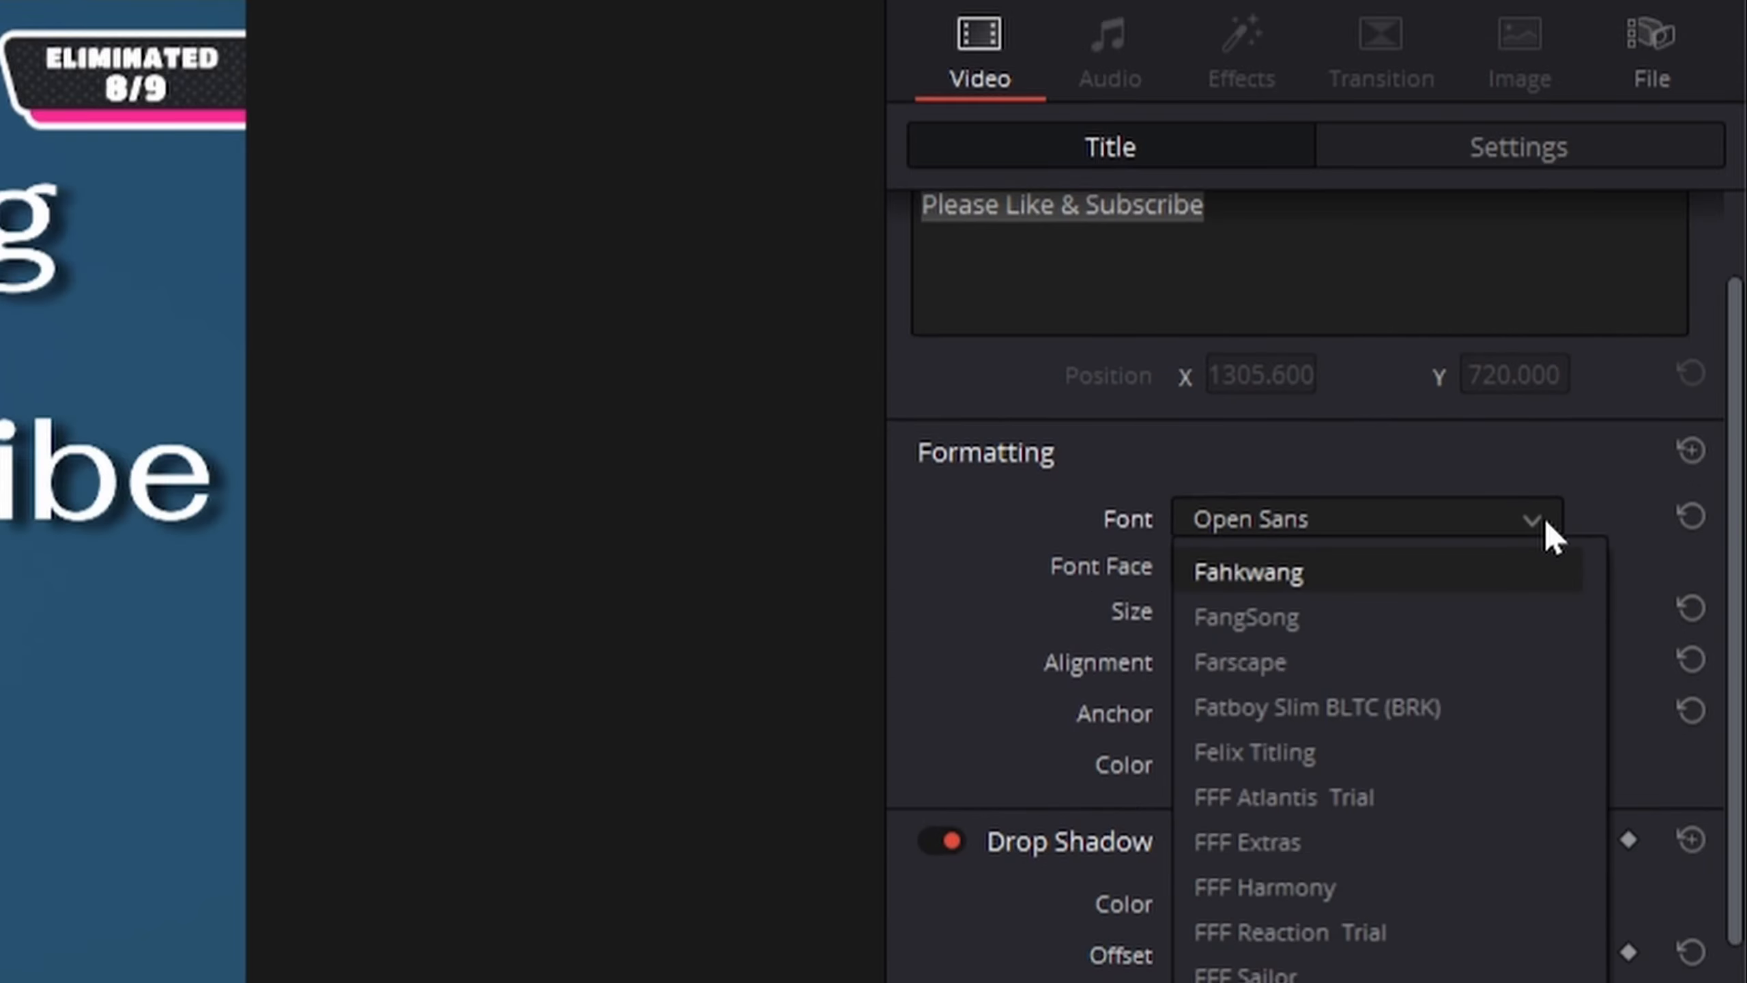
left_click(1602, 646)
left_click_drag(1439, 528, 1464, 528)
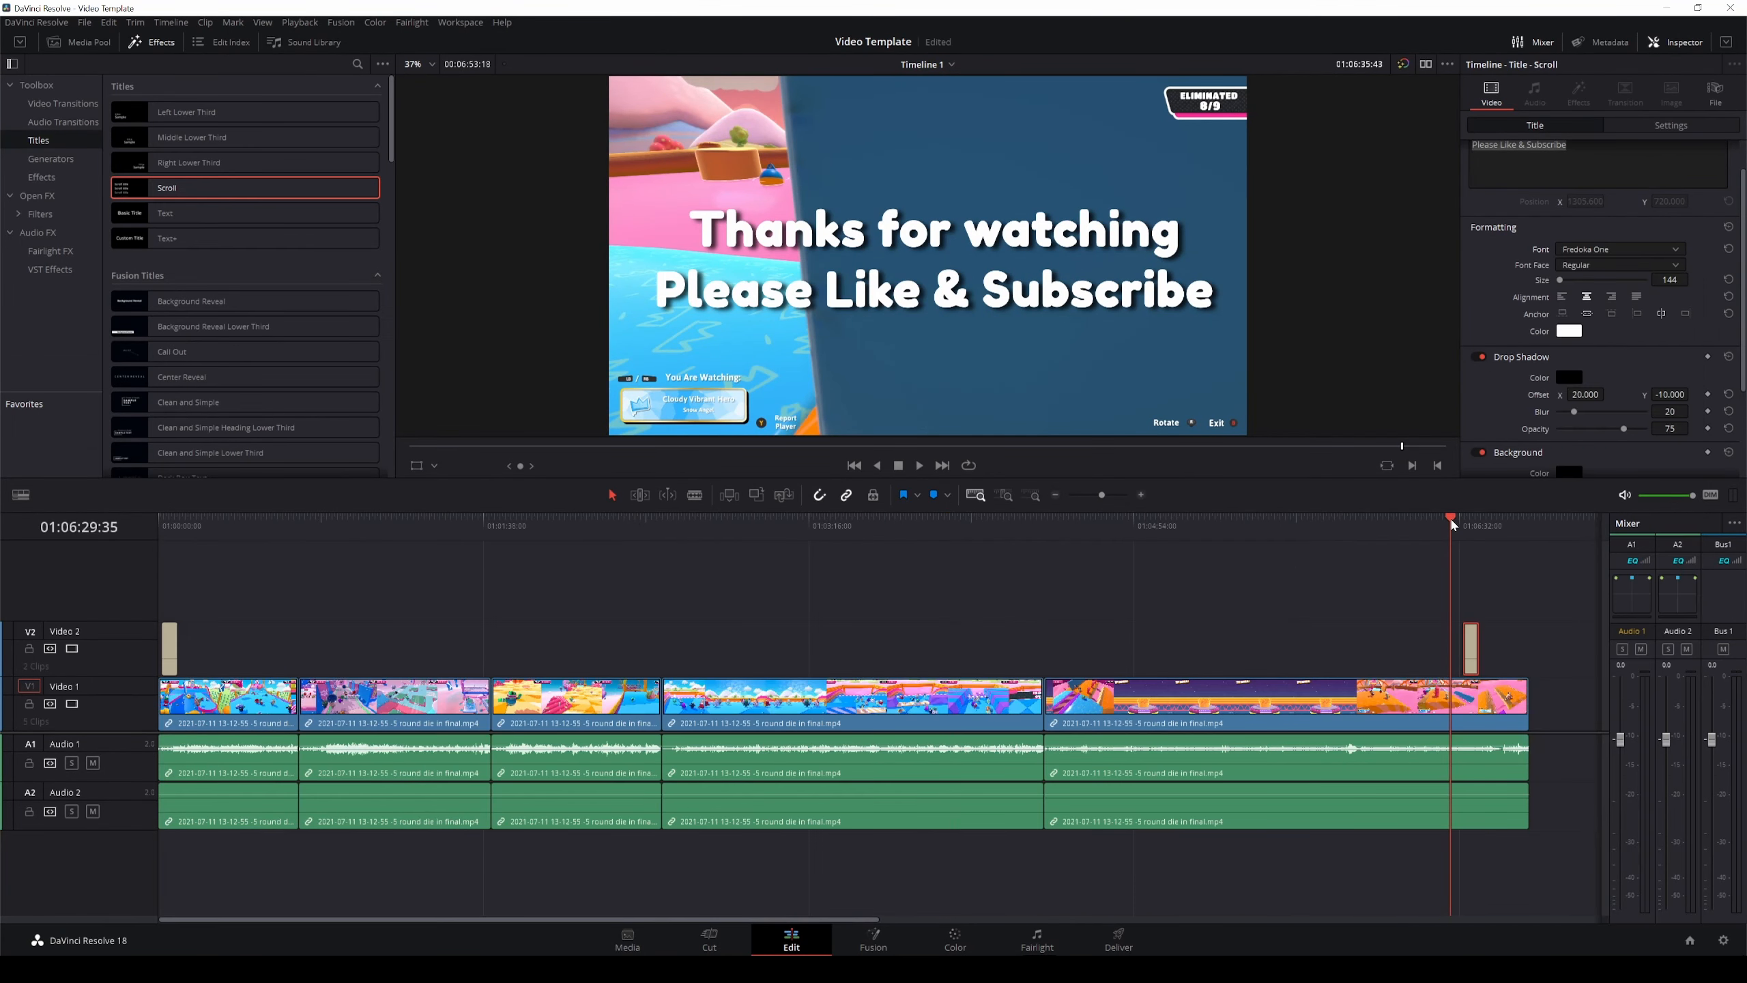
Play back the ending to preview the end title, then save the project.
key("space")
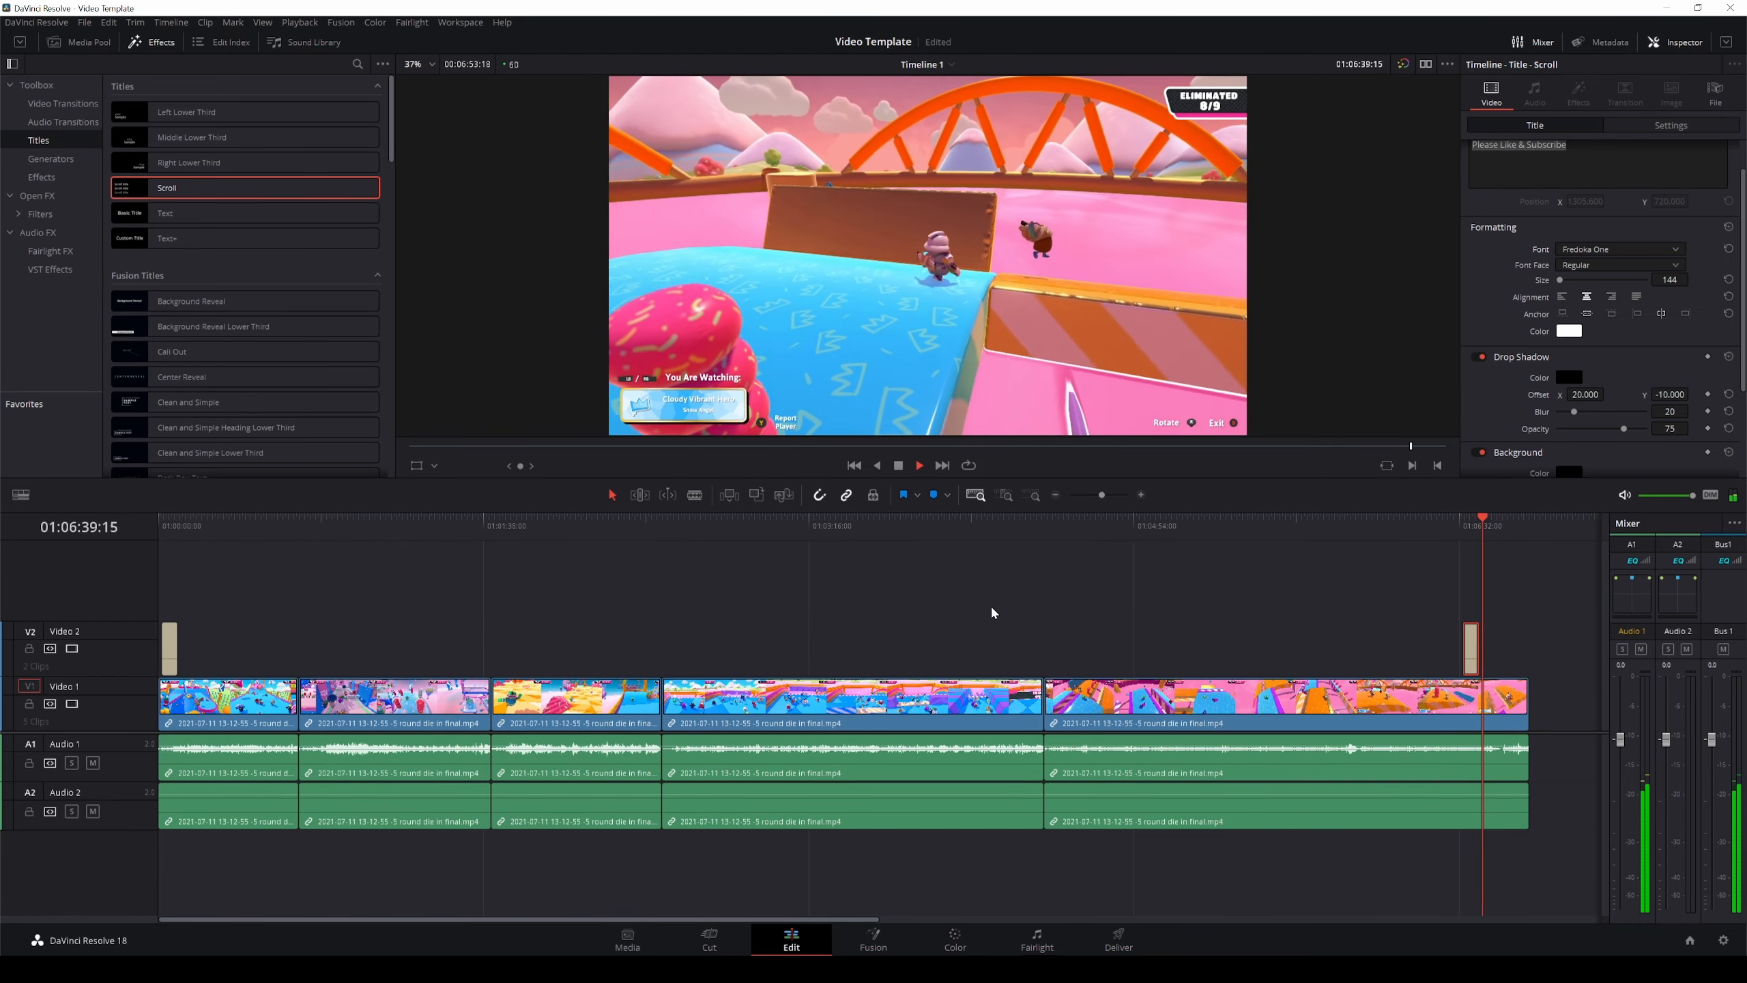
key("k")
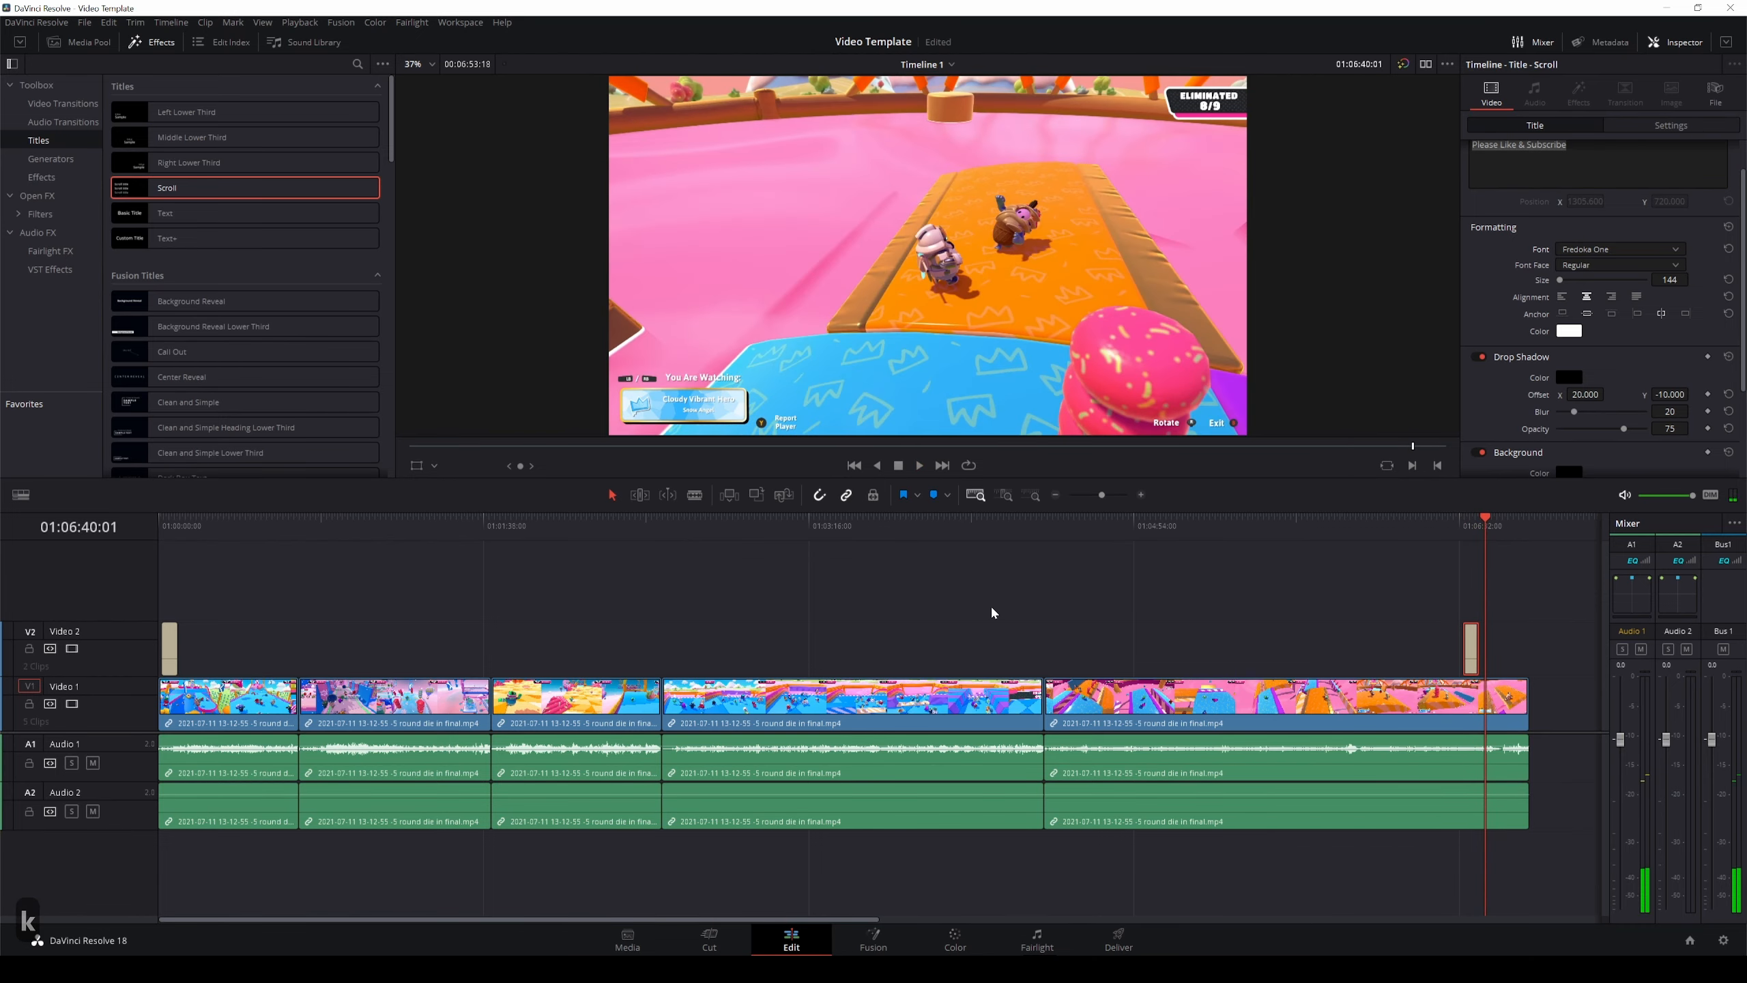
key("ctrl+s")
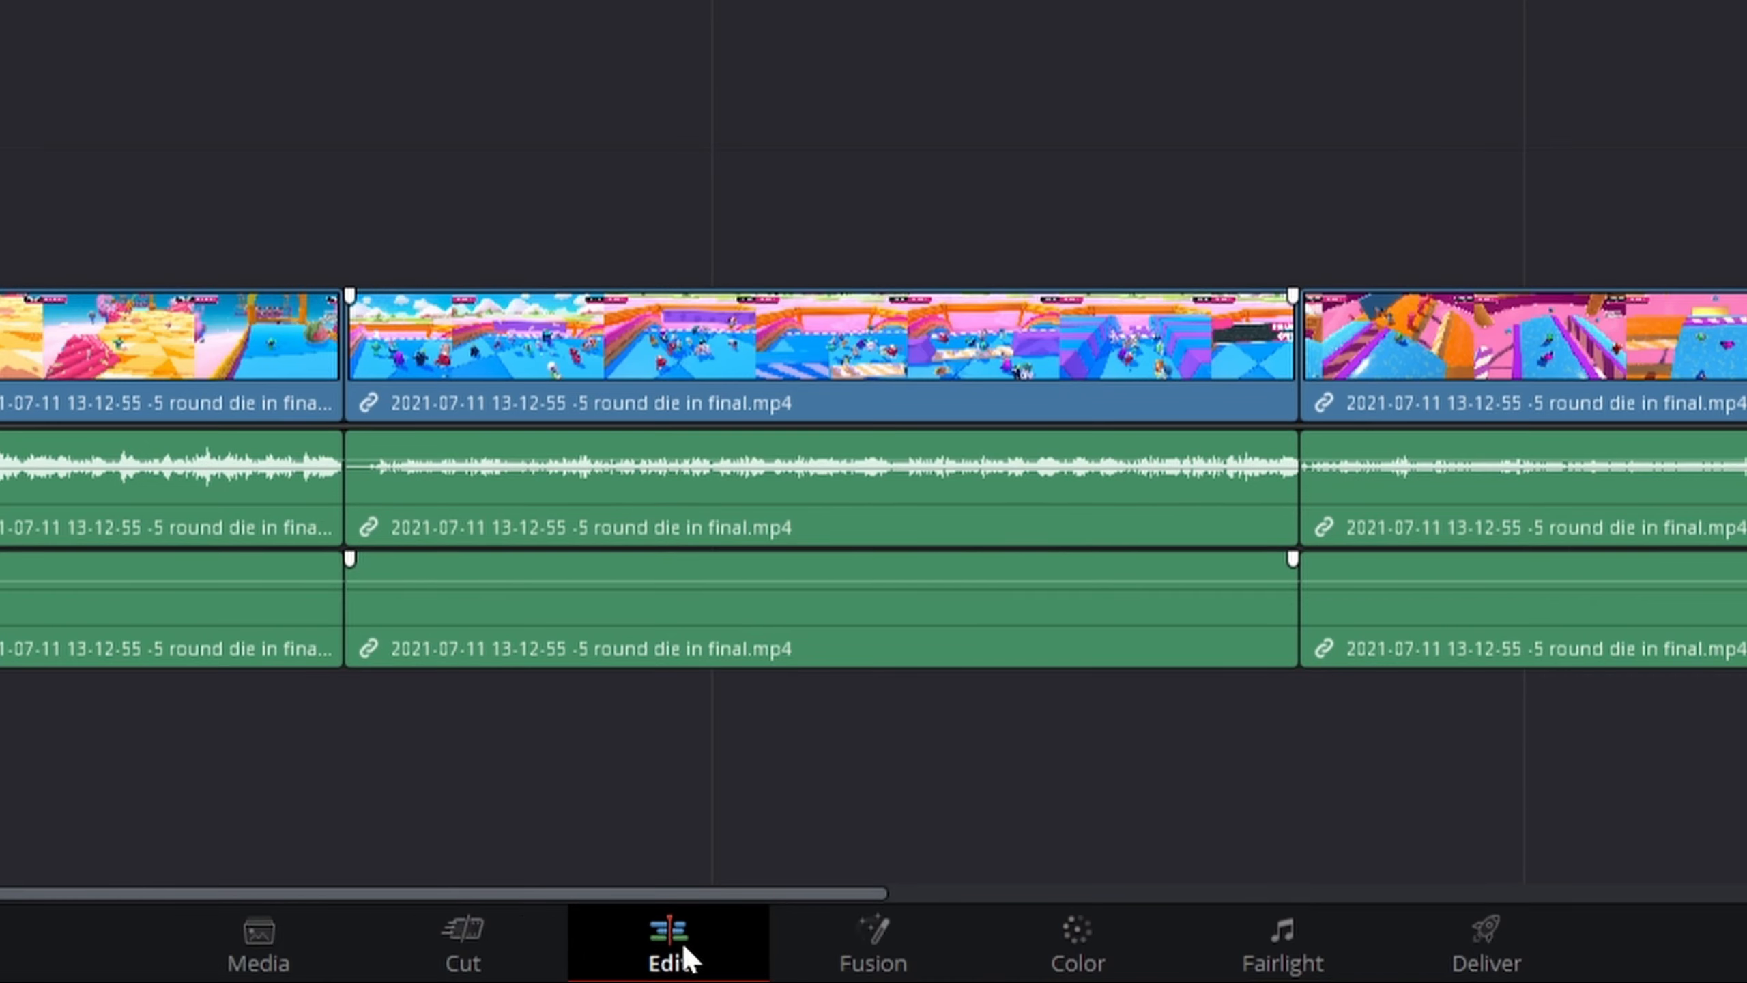
Open the Deliver page and set the export format to MP4.
left_click(1503, 969)
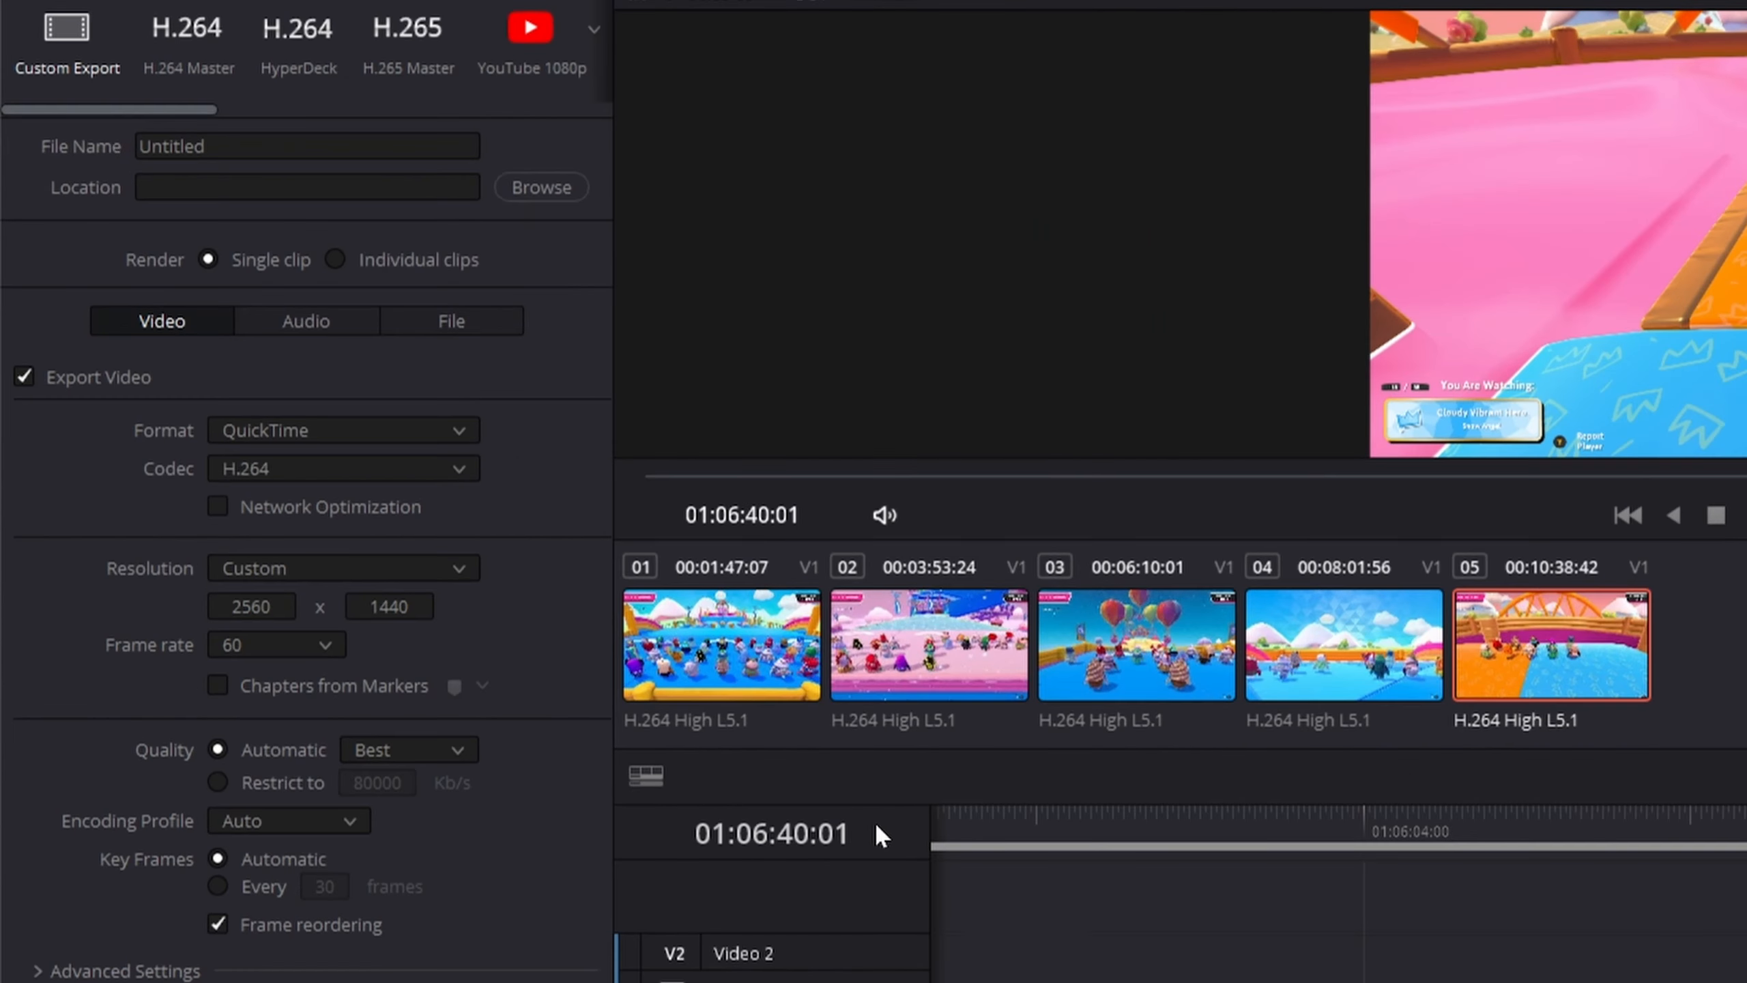
left_click(460, 432)
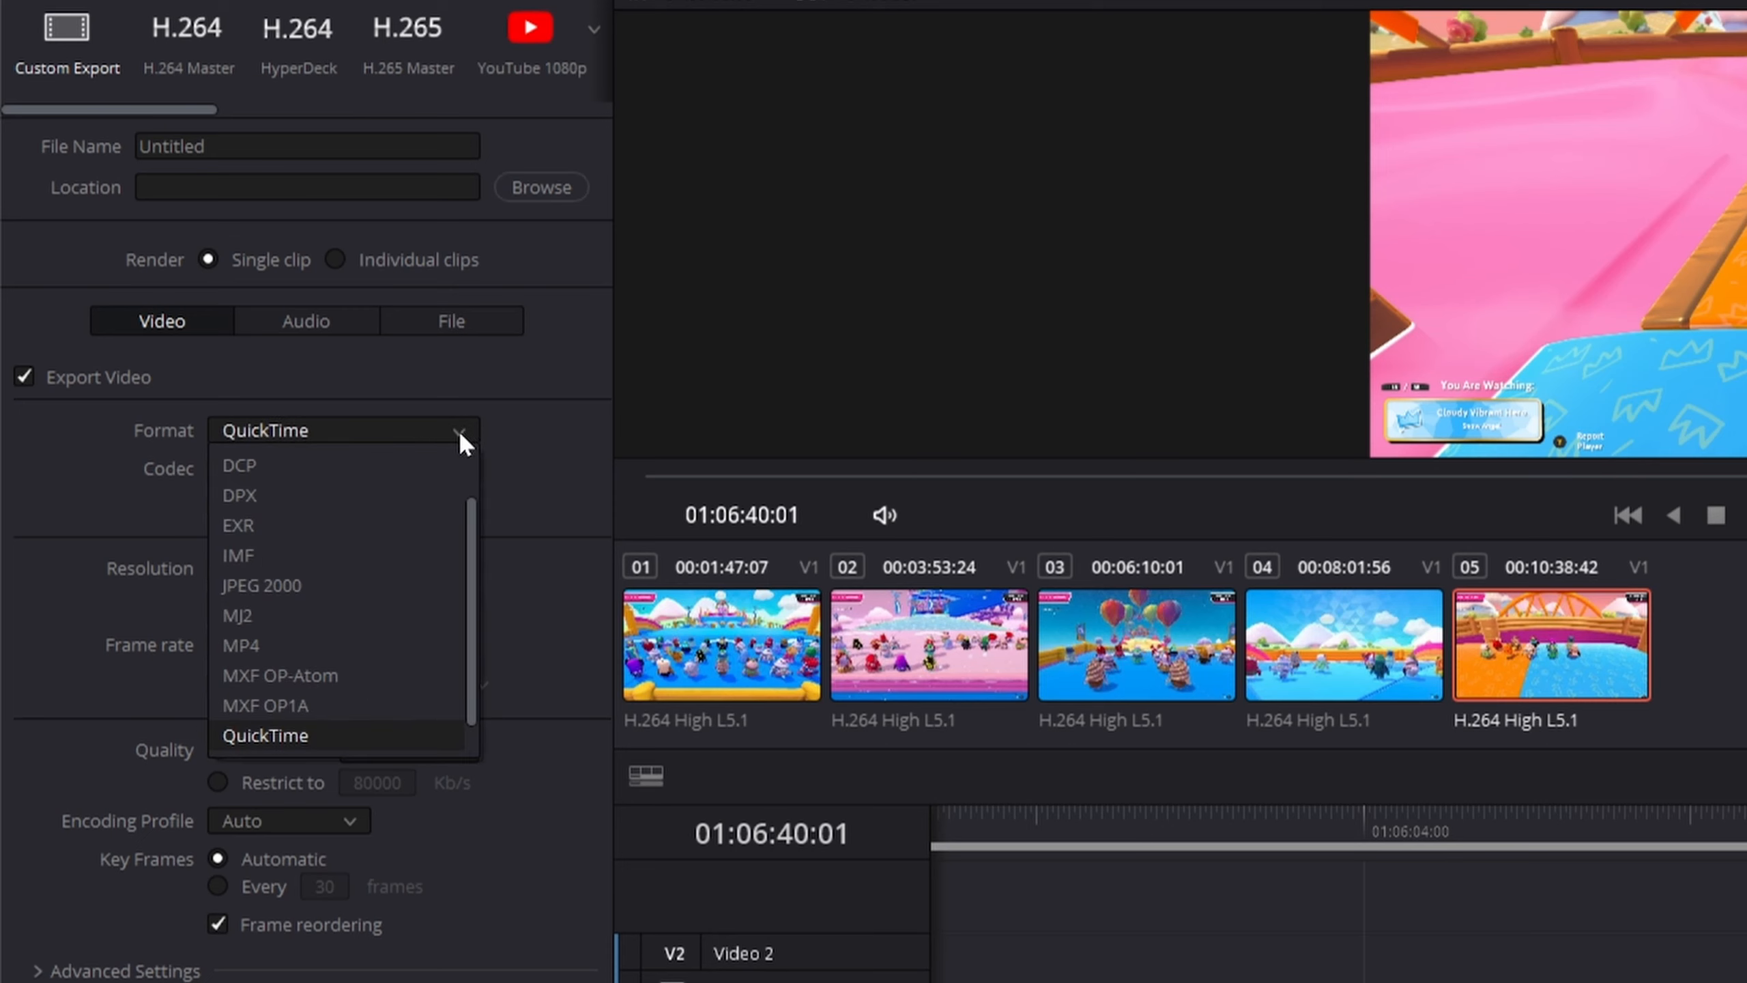
left_click(337, 645)
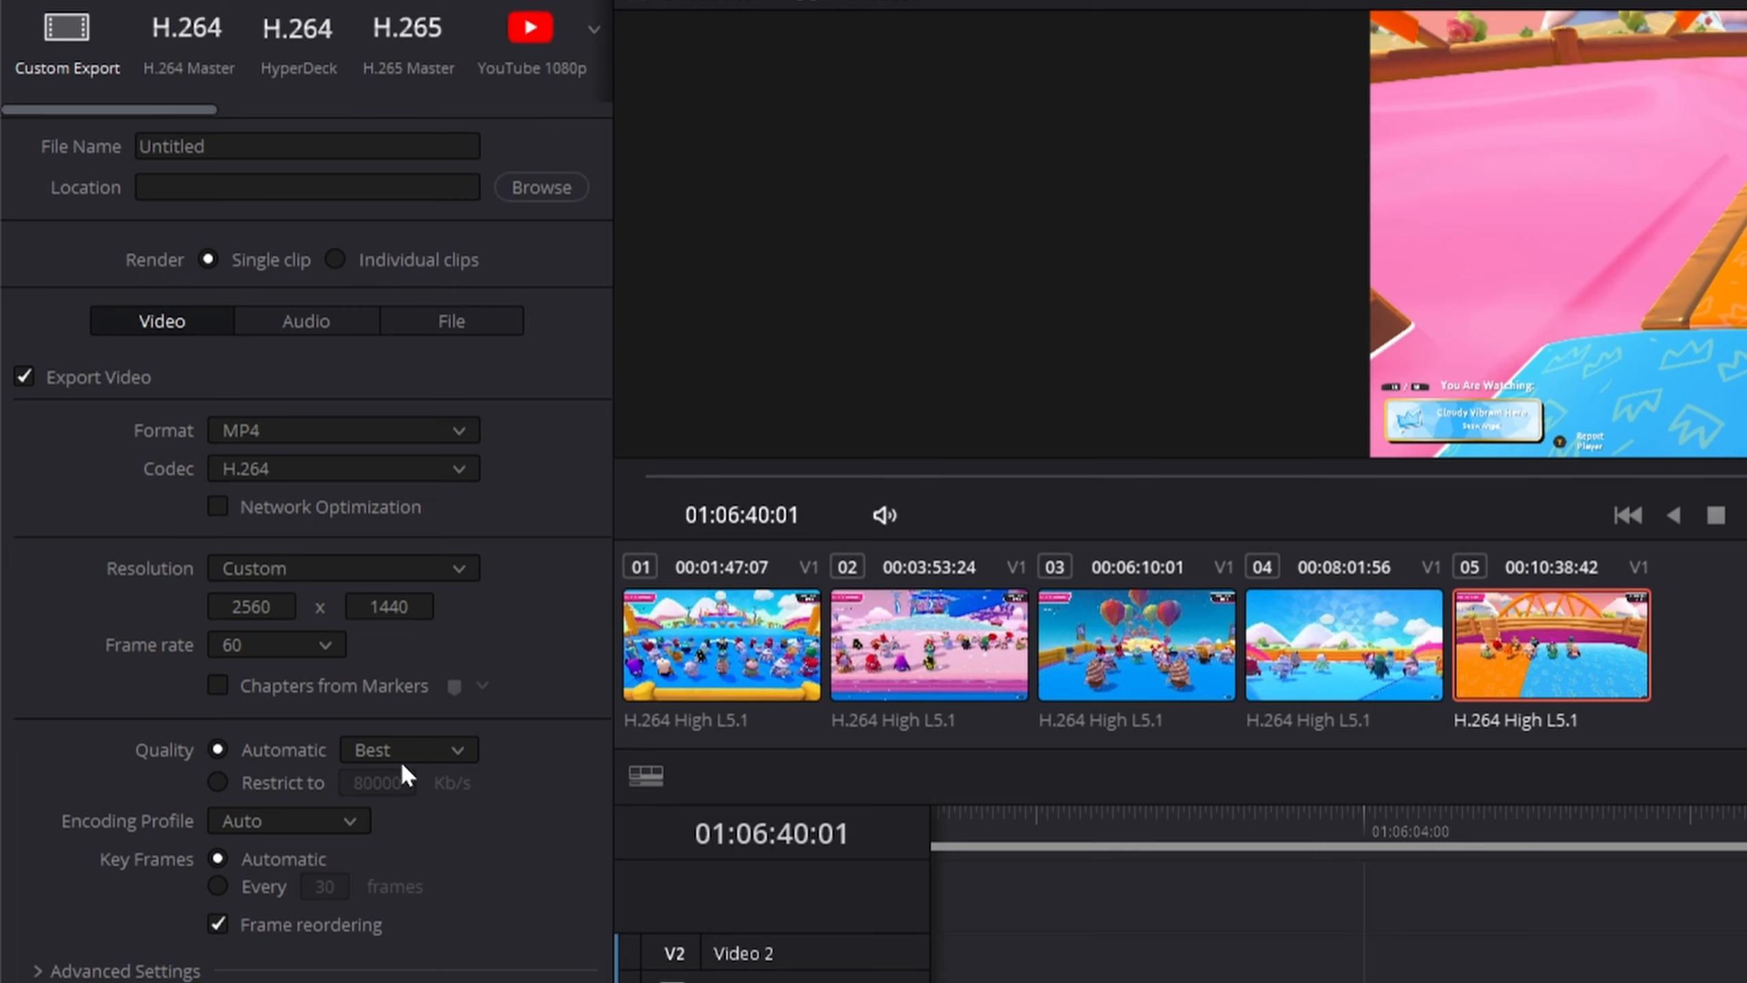
Restrict the export quality to 60000 Kb/s.
left_click(227, 786)
type("60000")
key("Return")
Name the export file Fall Guys and set its location to c:\tmp.
left_click(416, 144)
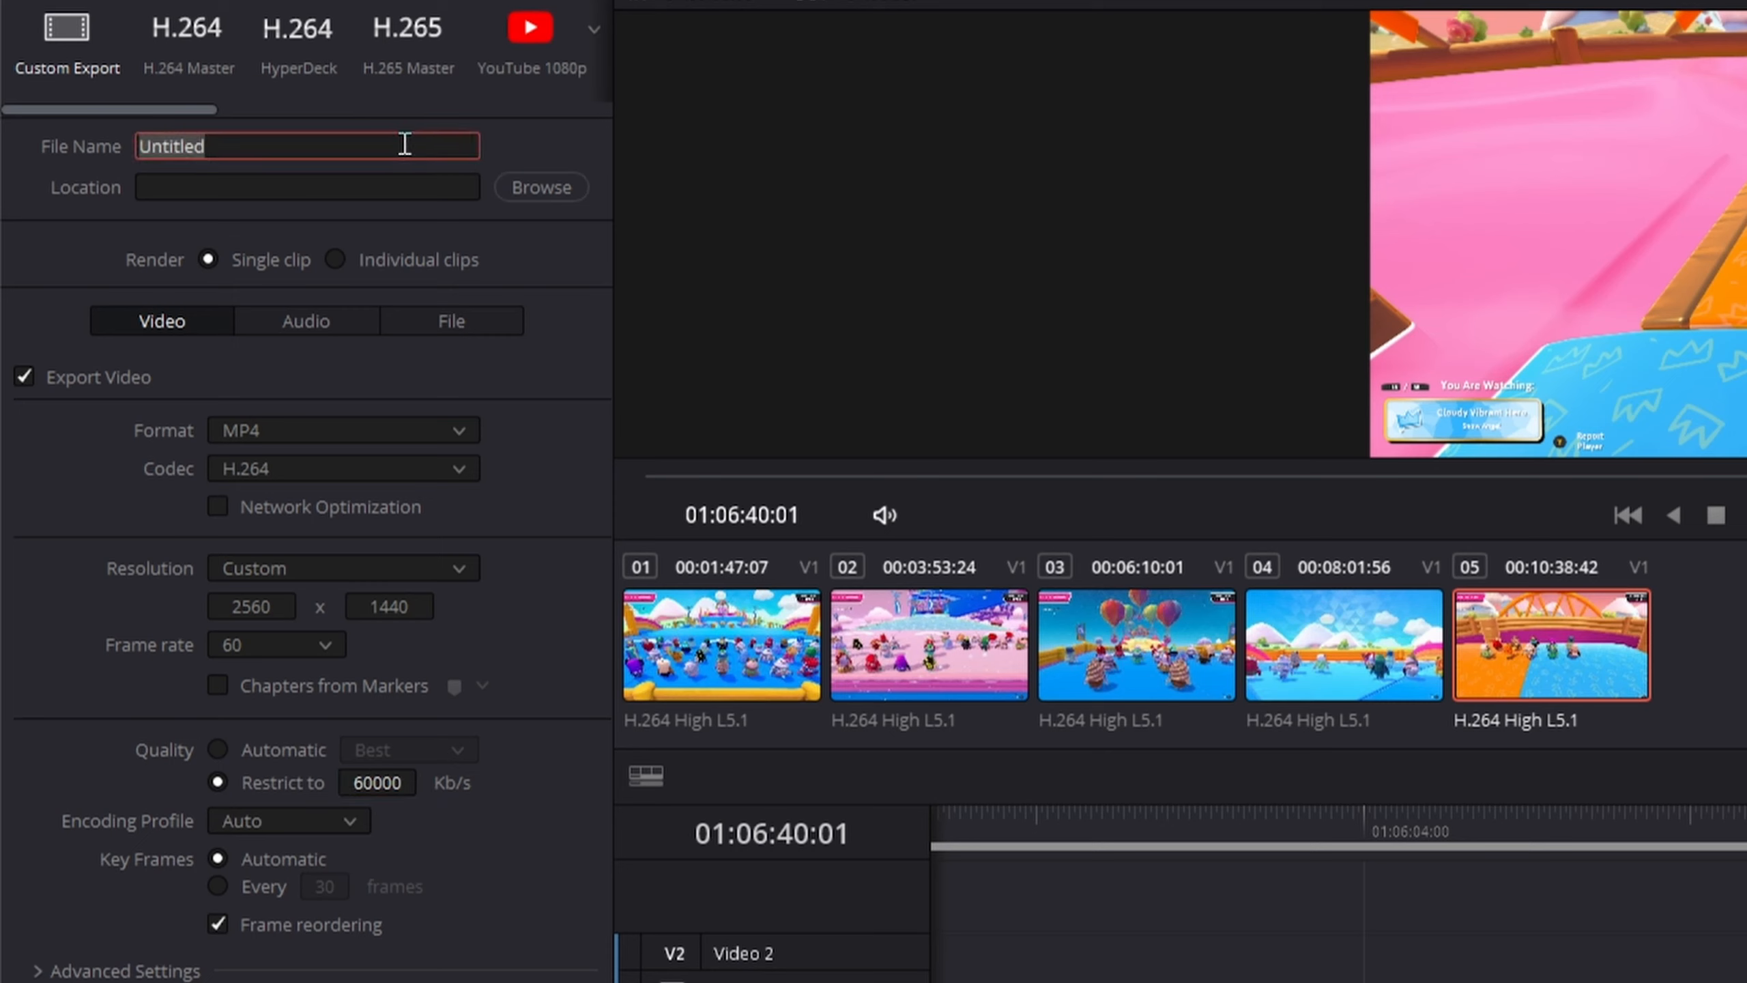
type("Fall Guys")
key("Tab")
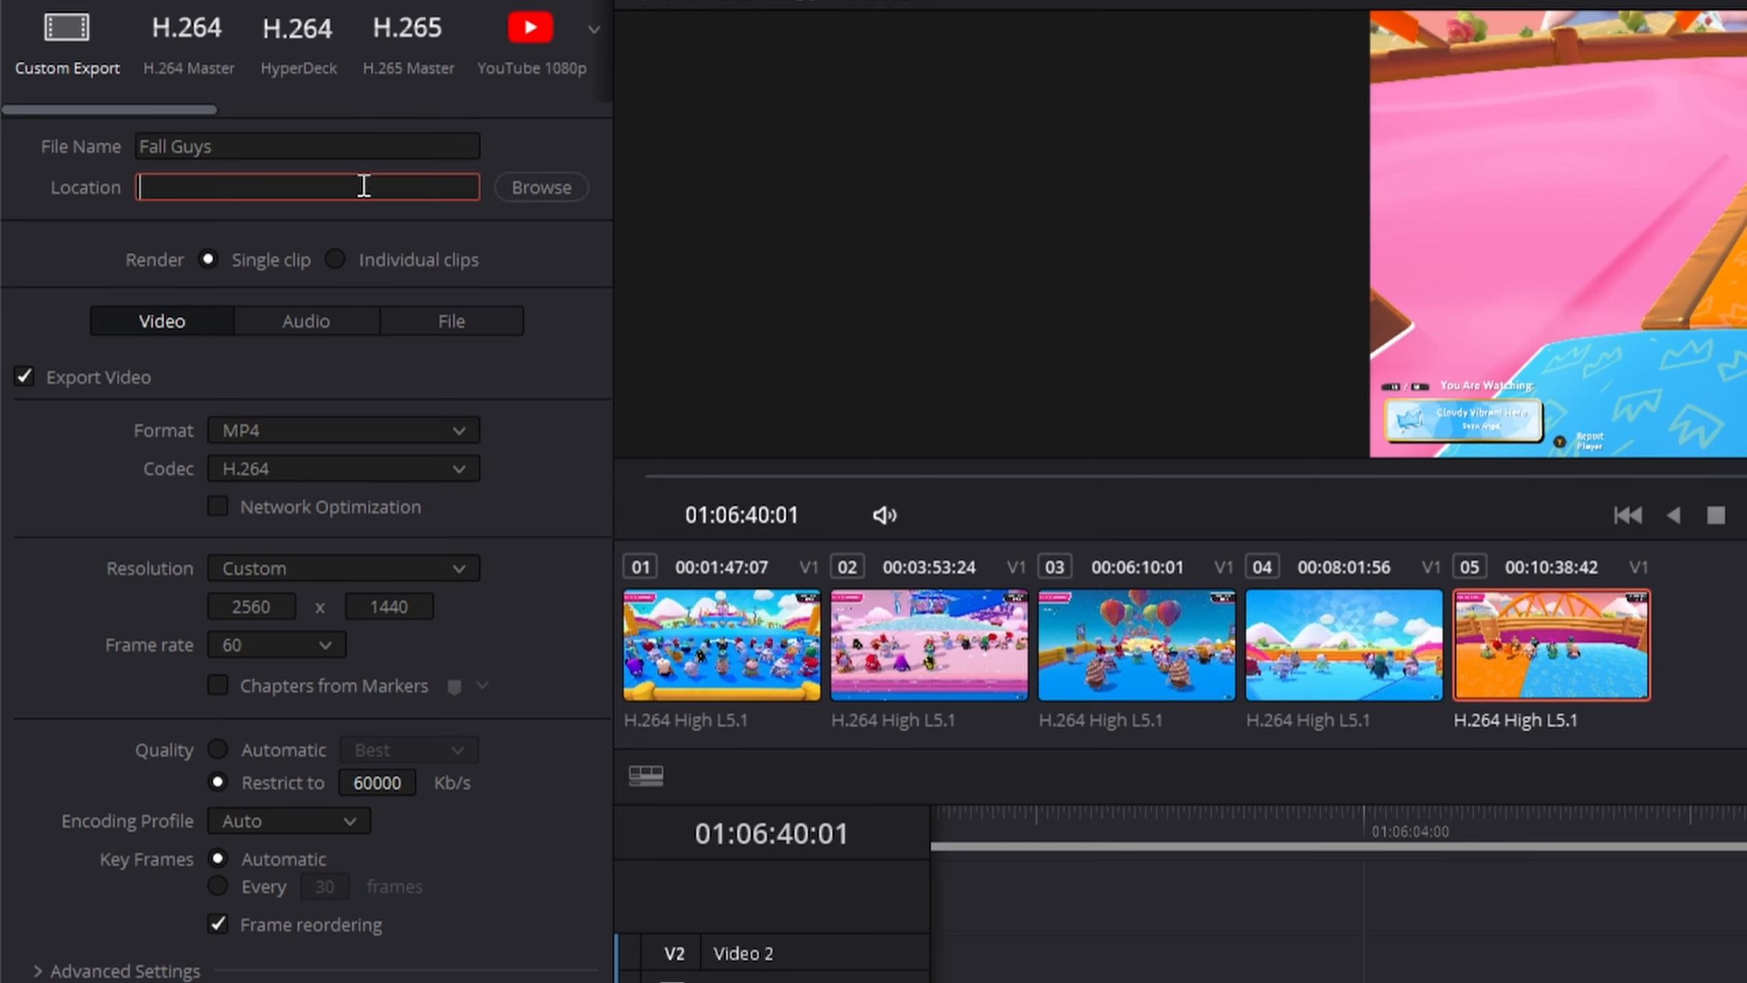
type("c:\tmp")
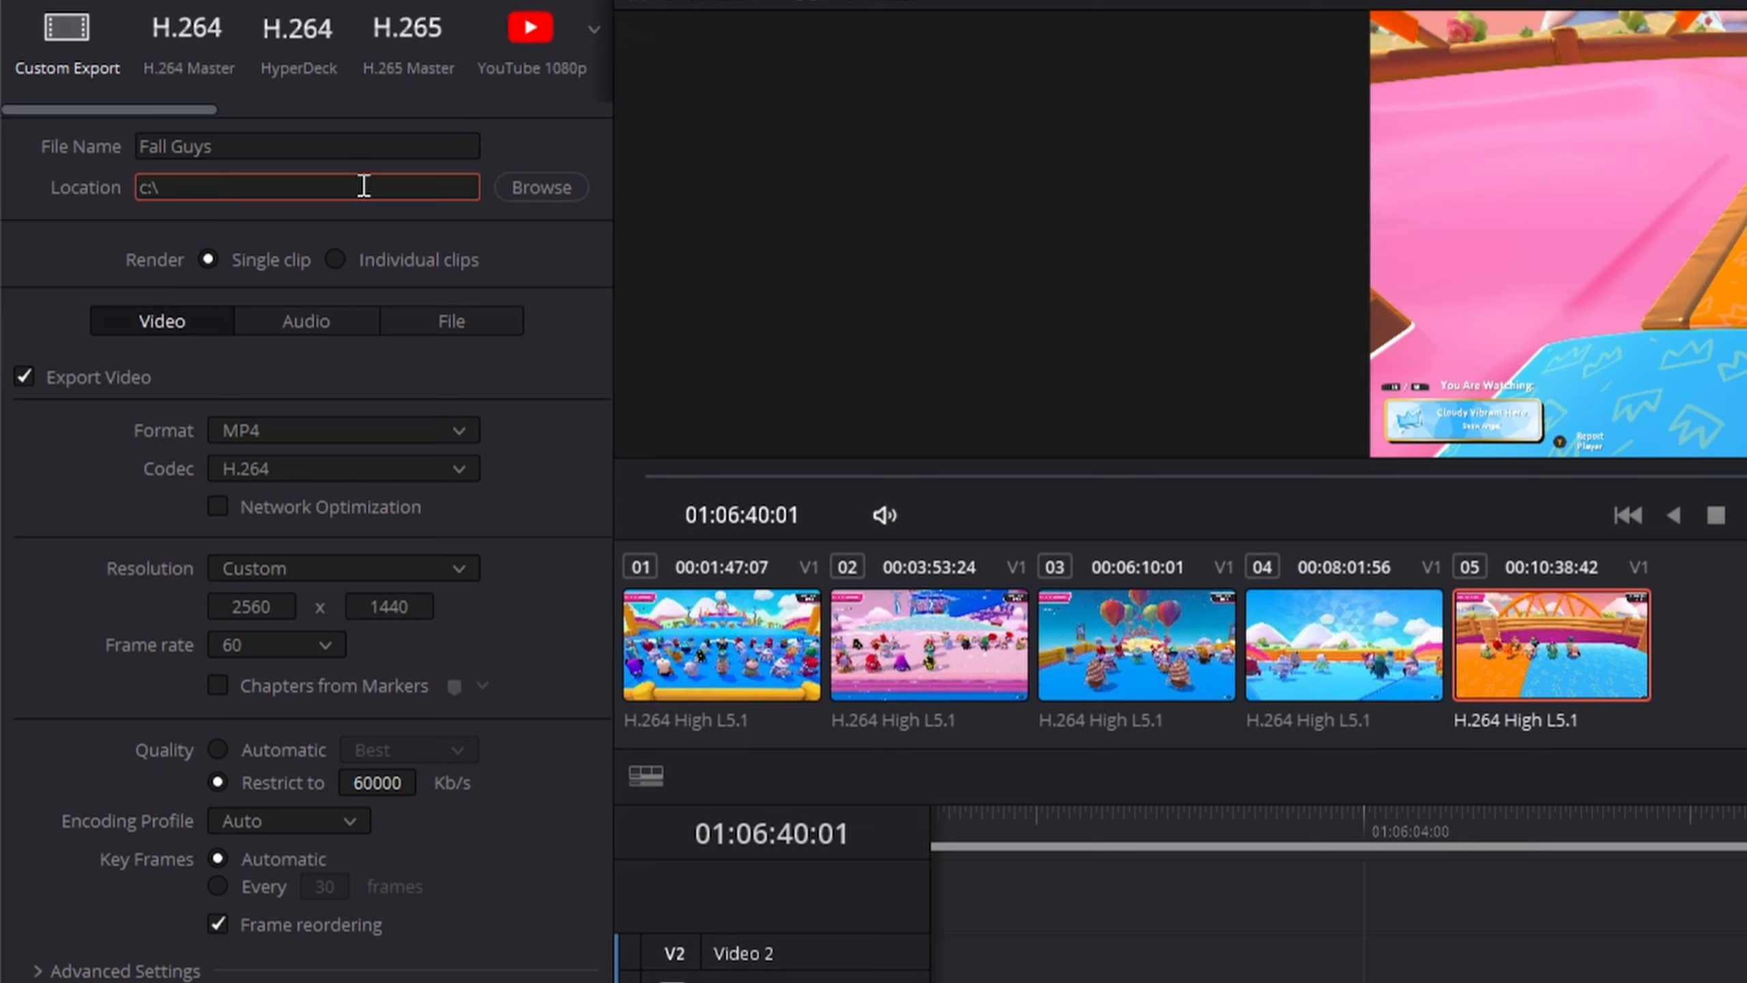